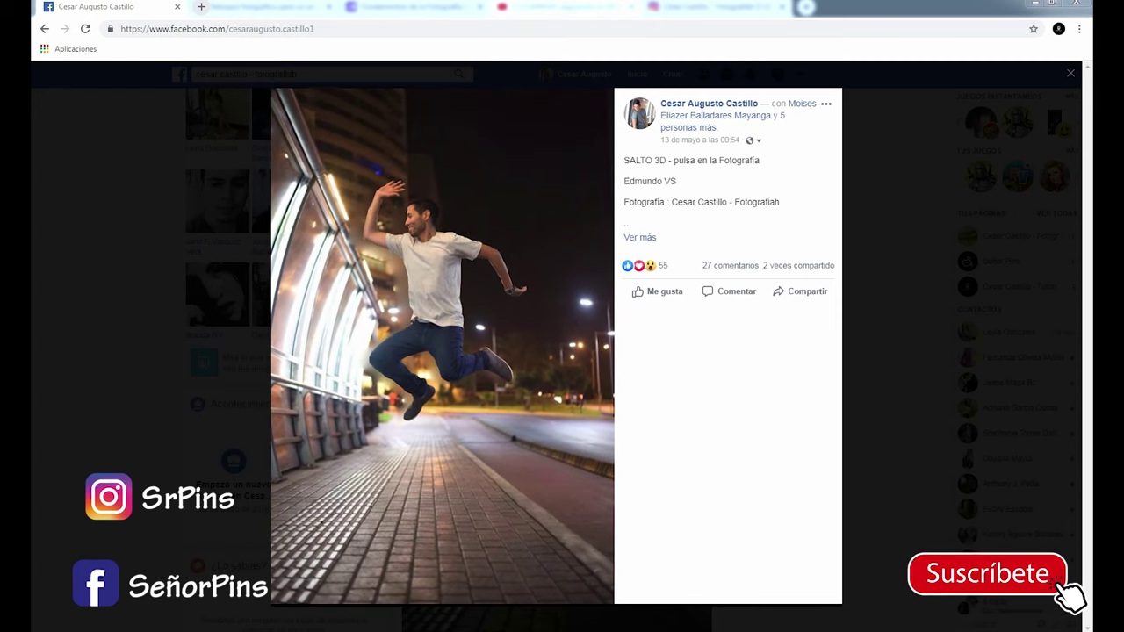
Highlight the photographer credit in the Facebook caption, then switch to the photo in Photoshop
drag(672, 202, 779, 202)
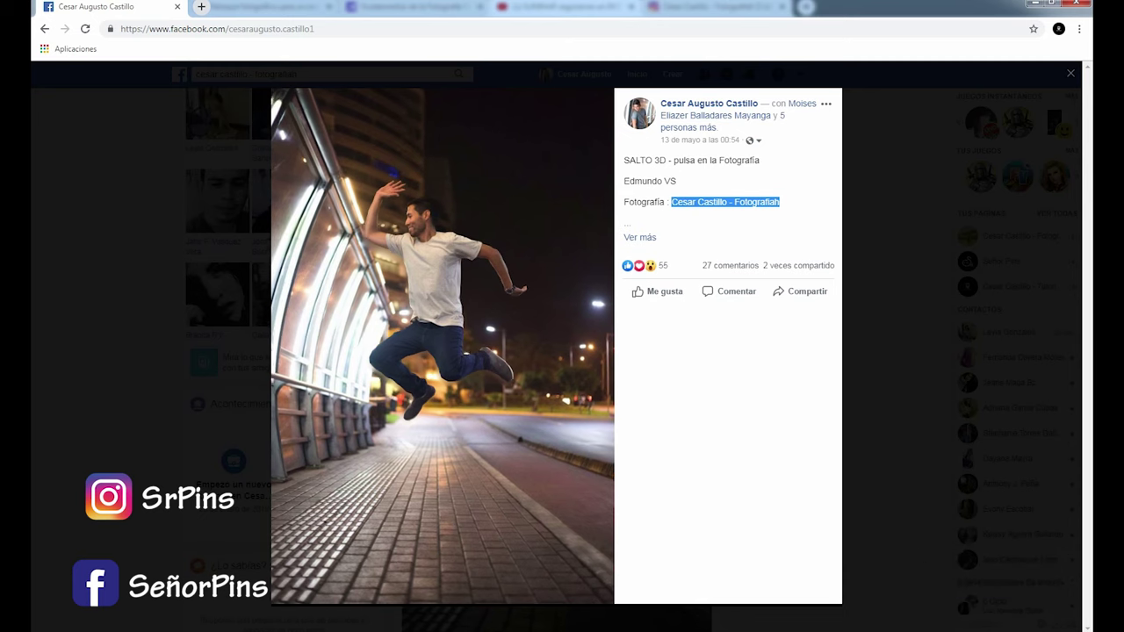
key(alt+Tab)
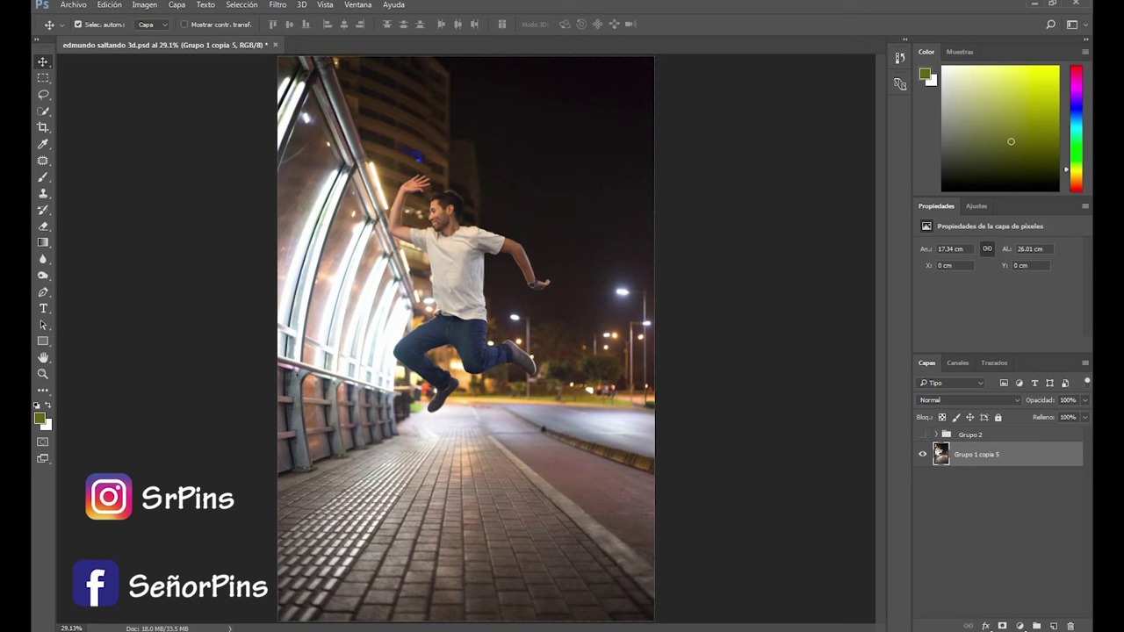
key(z)
key(ctrl+minus)
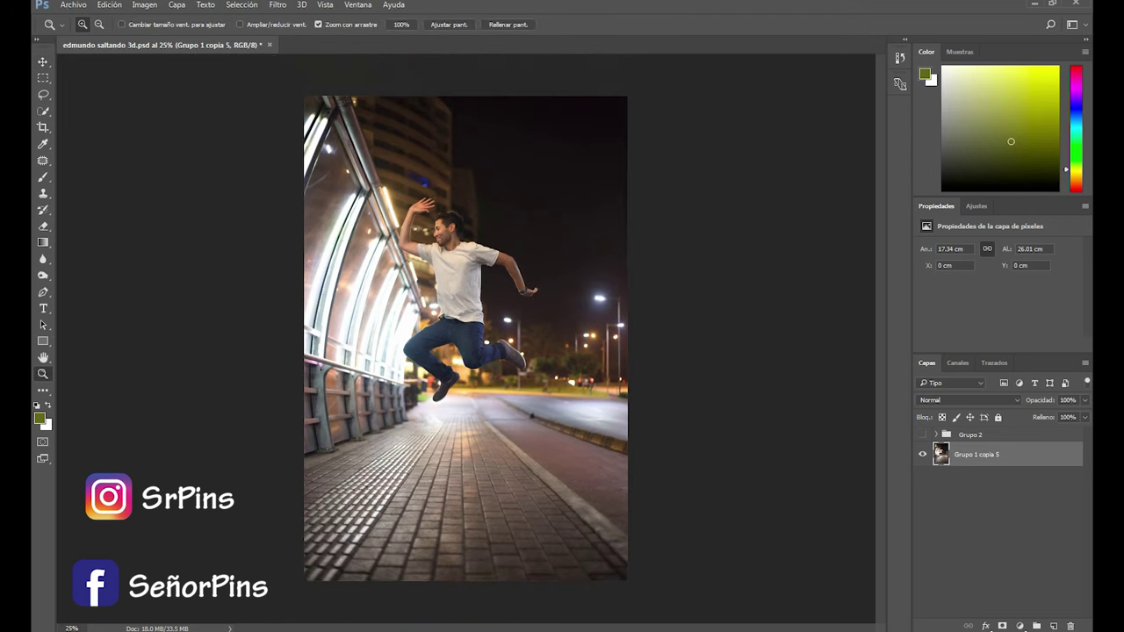
drag(465, 338, 492, 338)
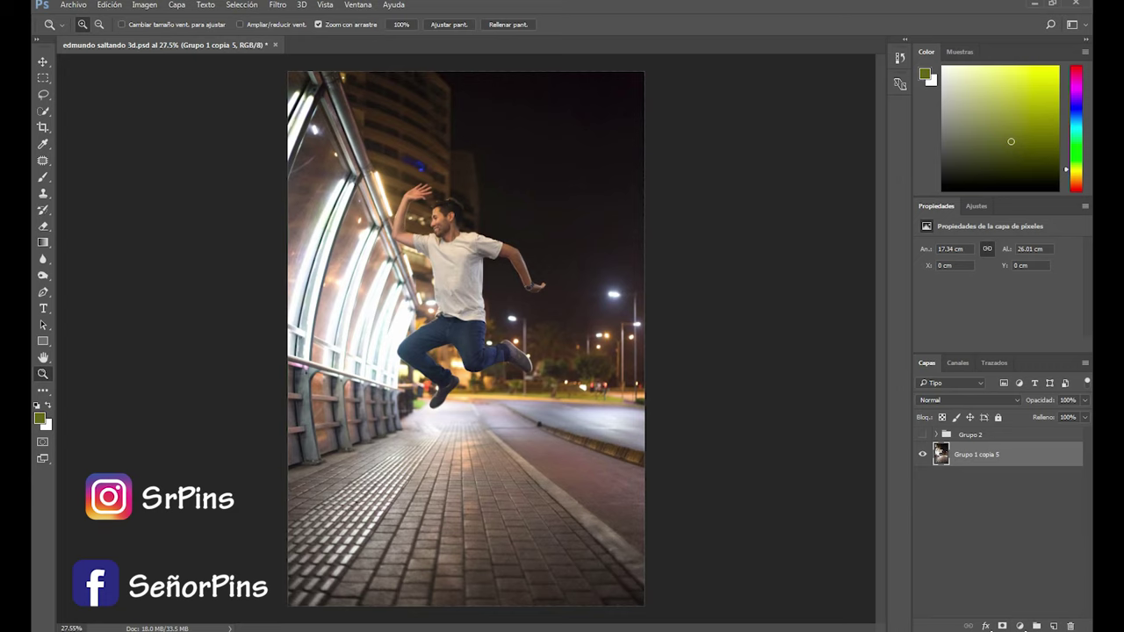
drag(938, 450, 937, 618)
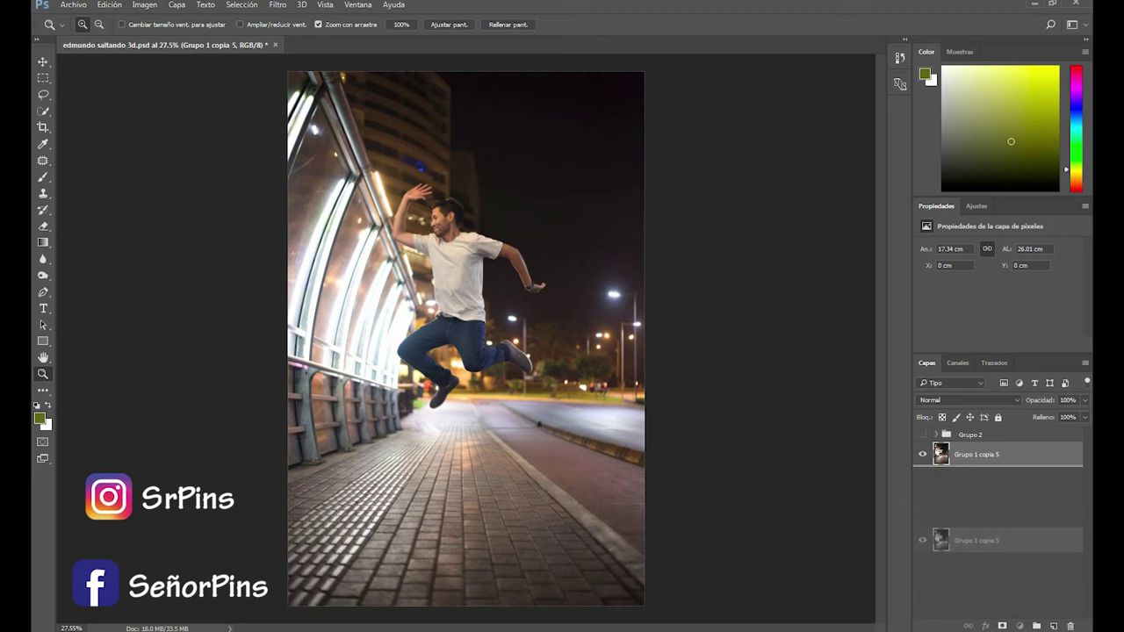
drag(937, 619, 938, 450)
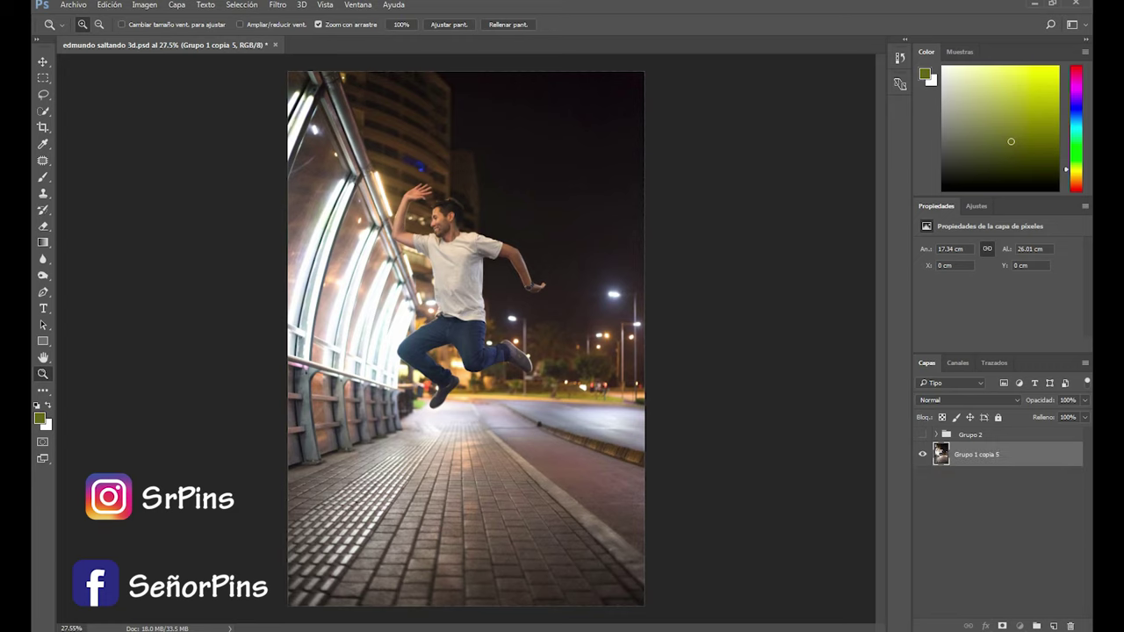
Duplicate the Grupo 1 copia 5 layer and give the copy a blue label
key(ctrl+j)
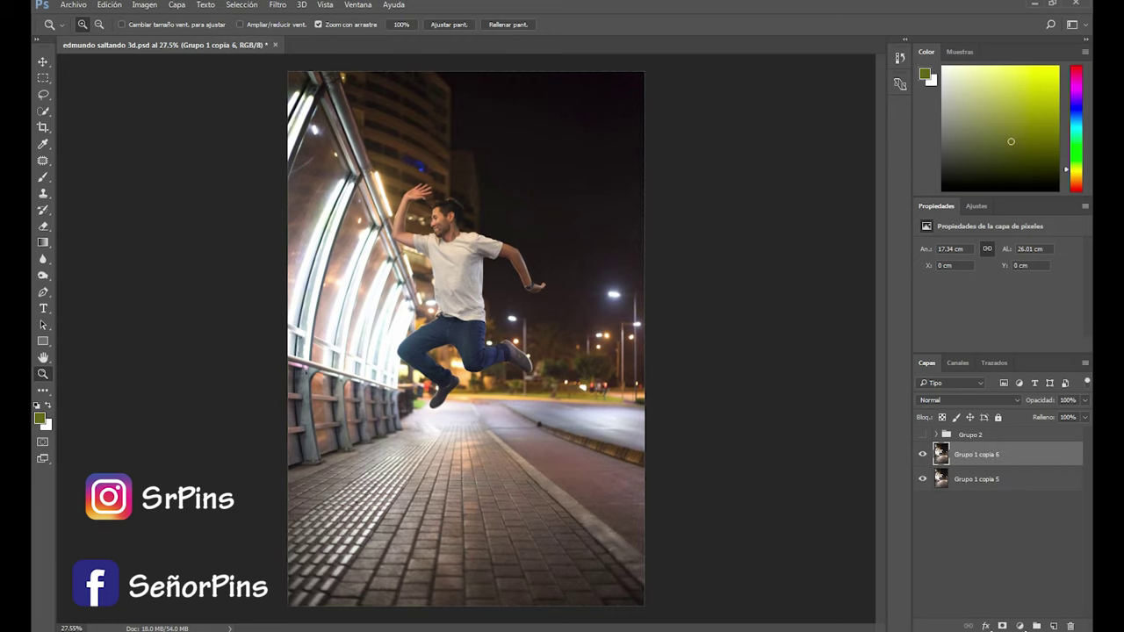
right_click(937, 450)
click(790, 550)
Add new layer Capa 4 with a reversed black-to-white gradient overlay
click(1053, 626)
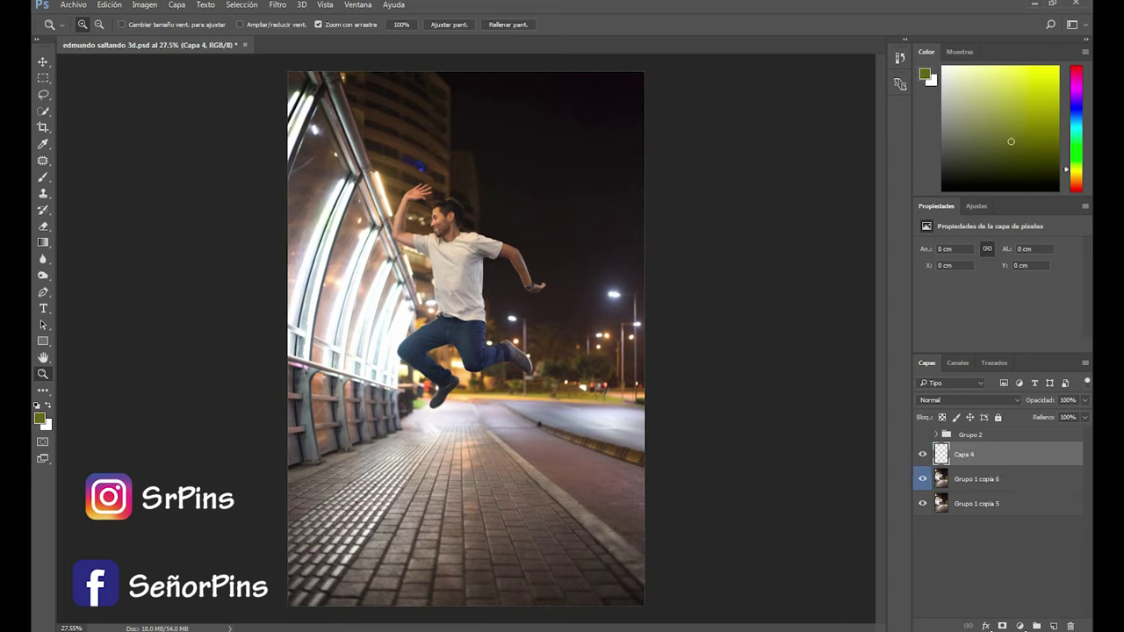
right_click(969, 453)
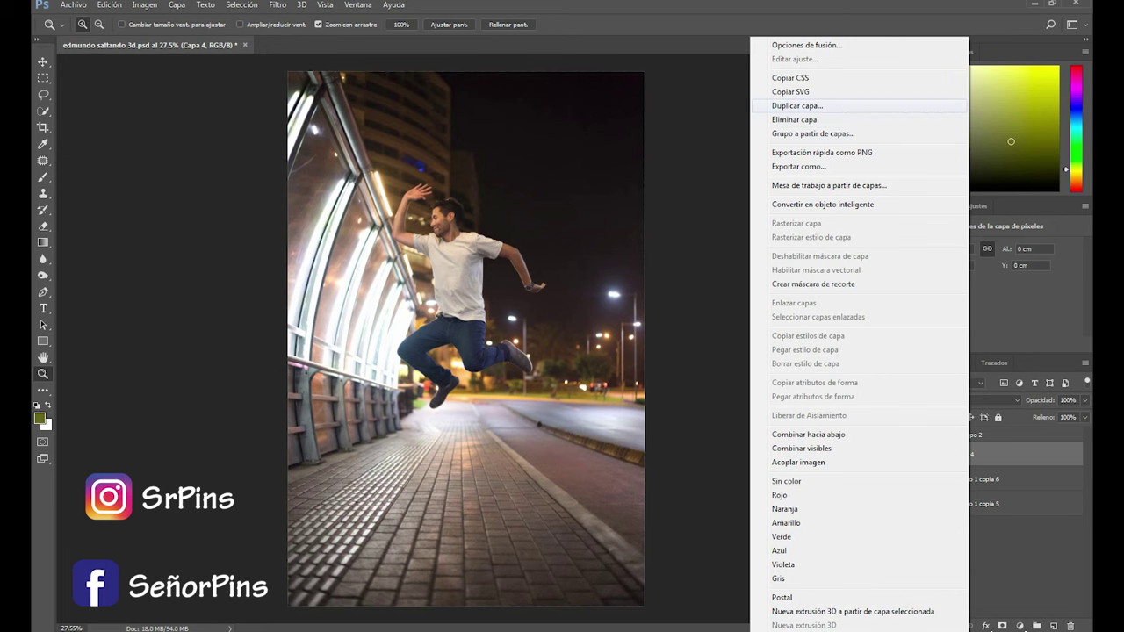
click(806, 44)
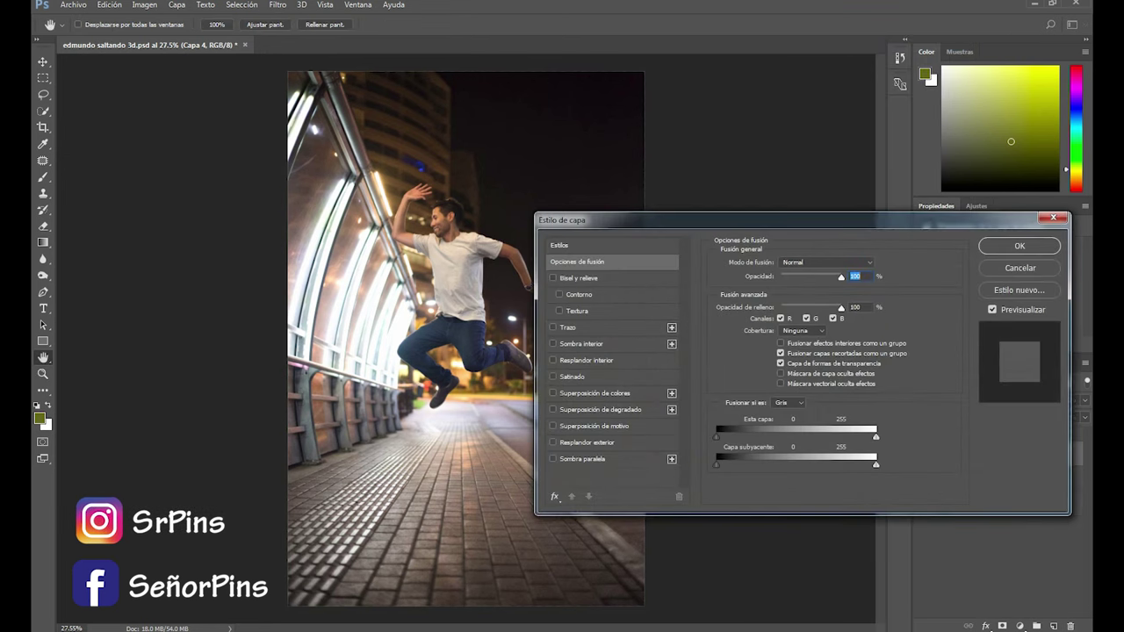
click(599, 409)
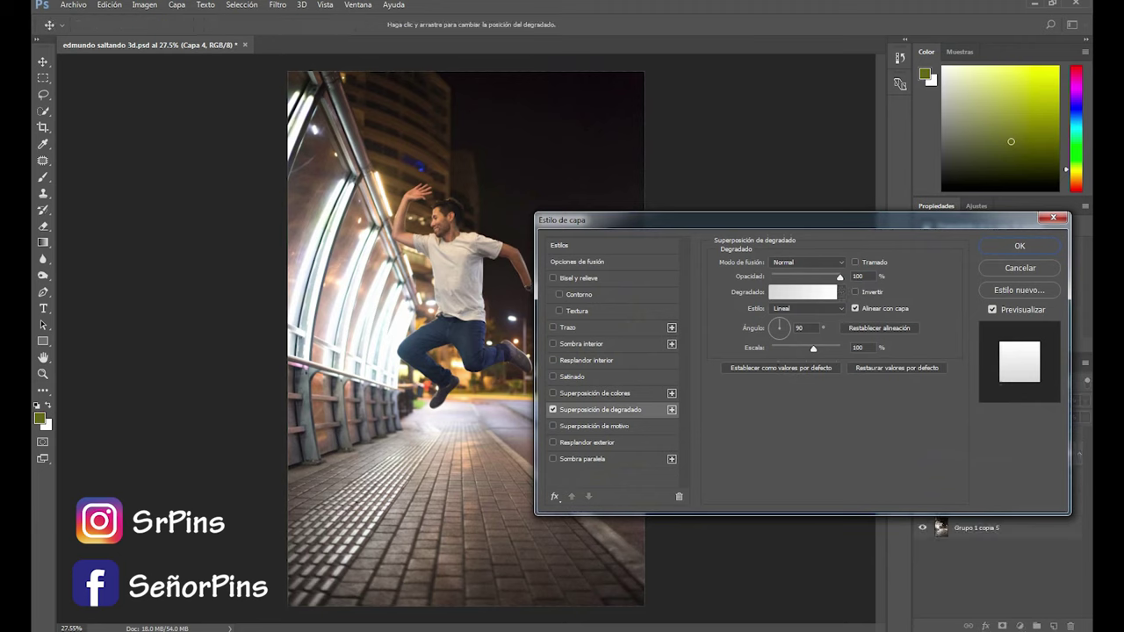
click(842, 291)
click(782, 318)
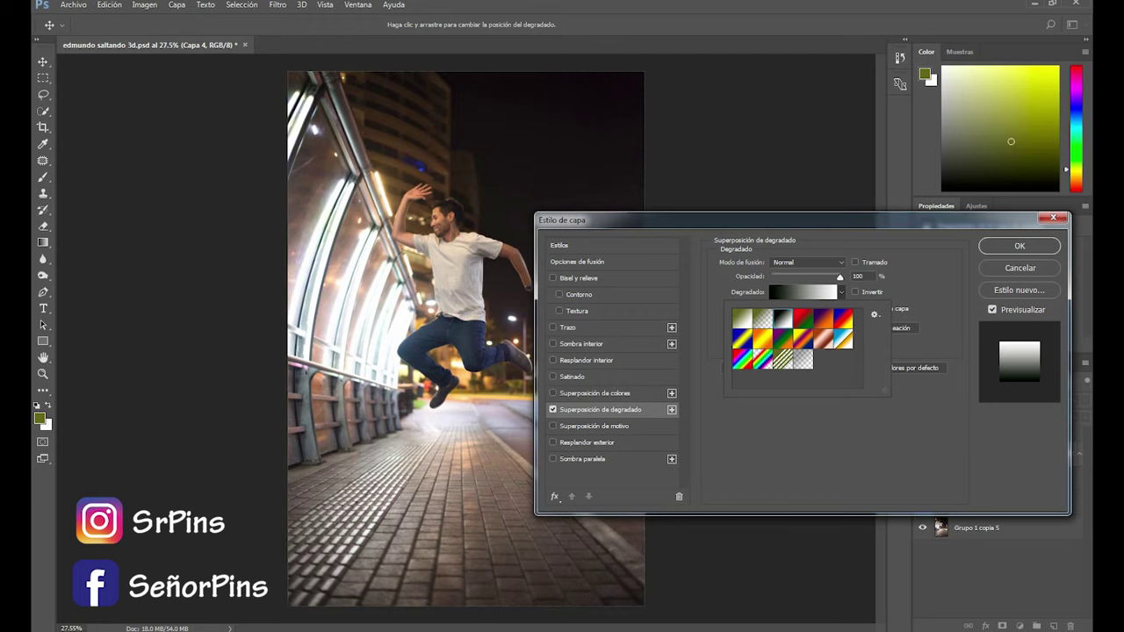
key(Return)
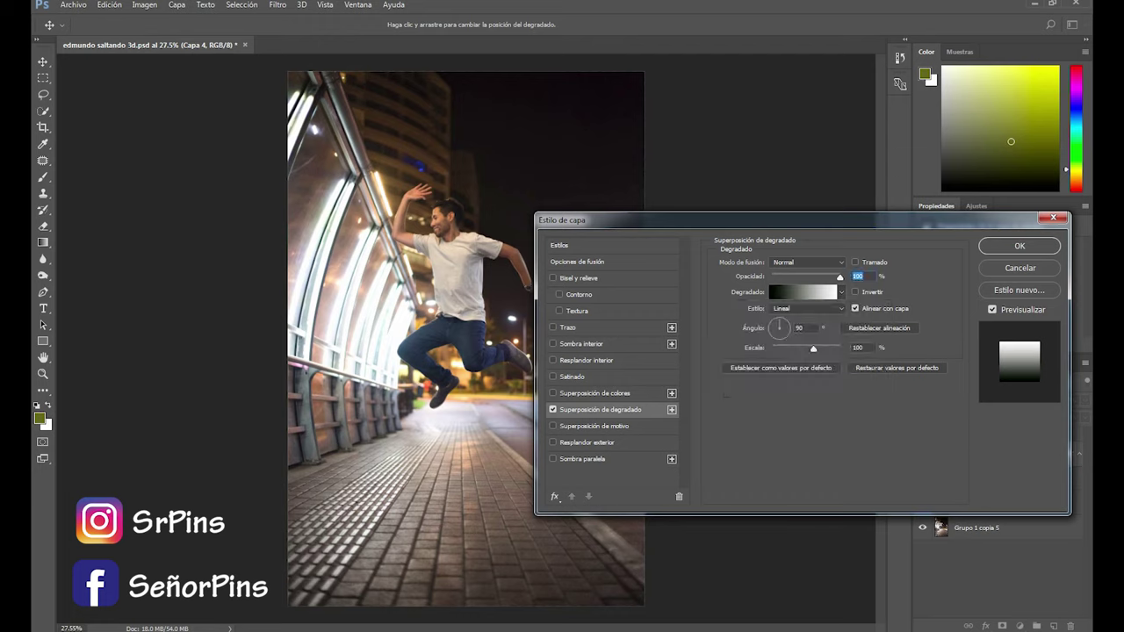
click(855, 291)
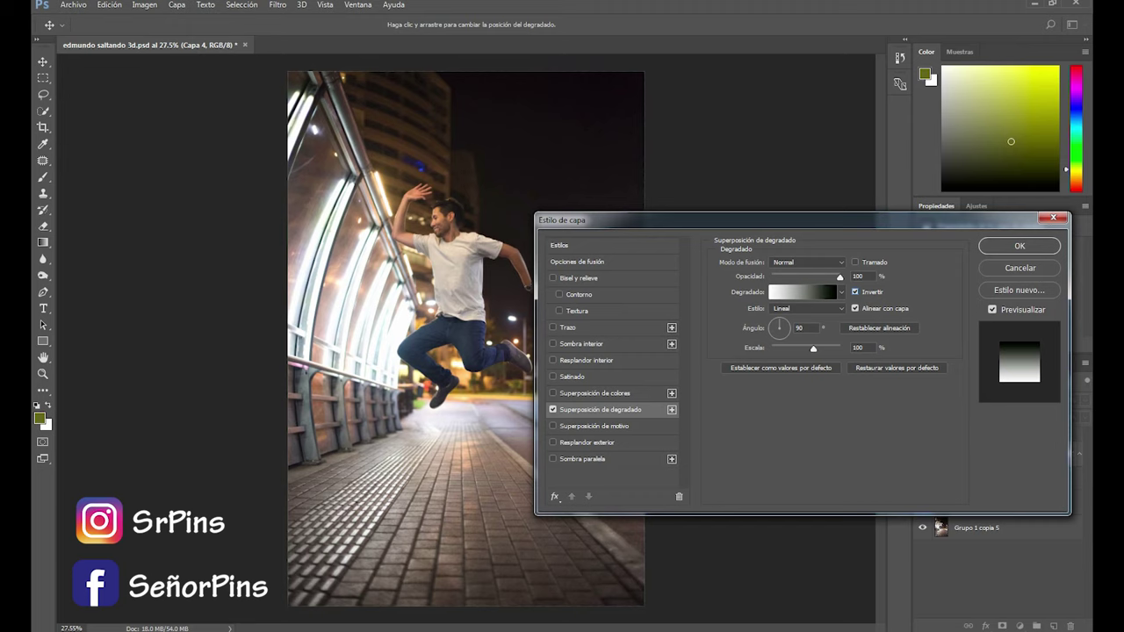
key(Return)
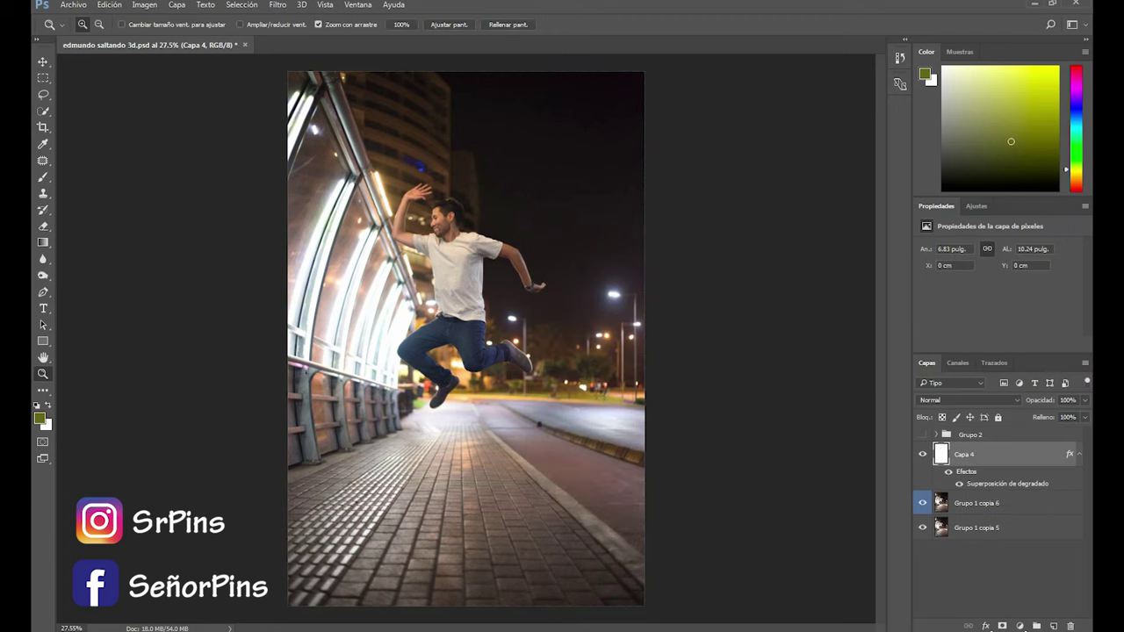
Fill Capa 4 with white so its dark-to-white gradient covers the canvas
key(super)
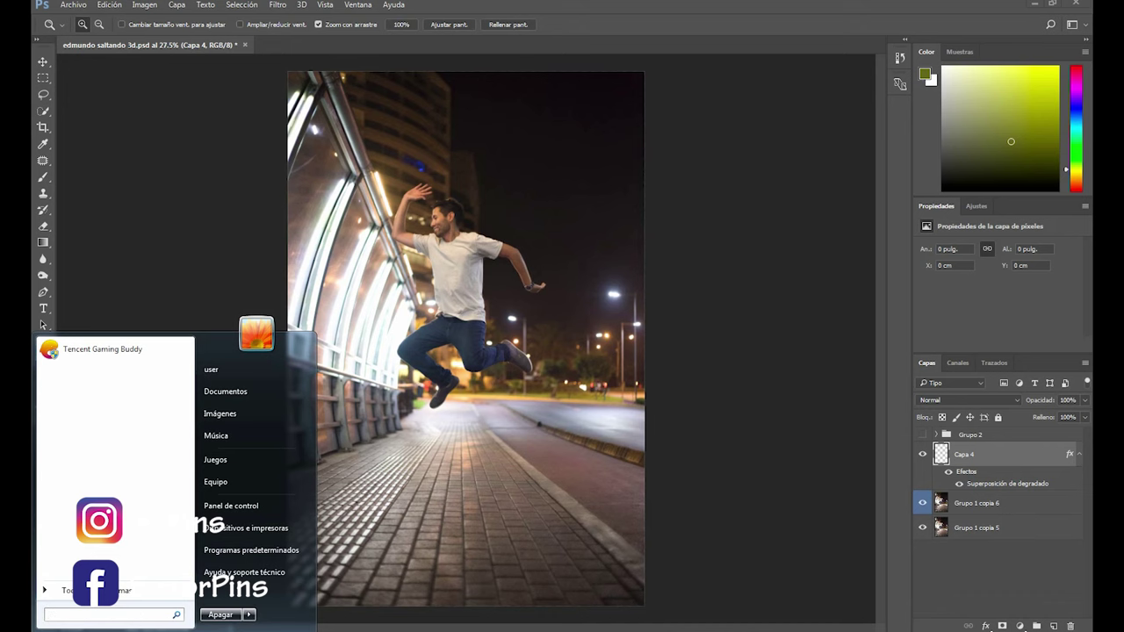
key(Escape)
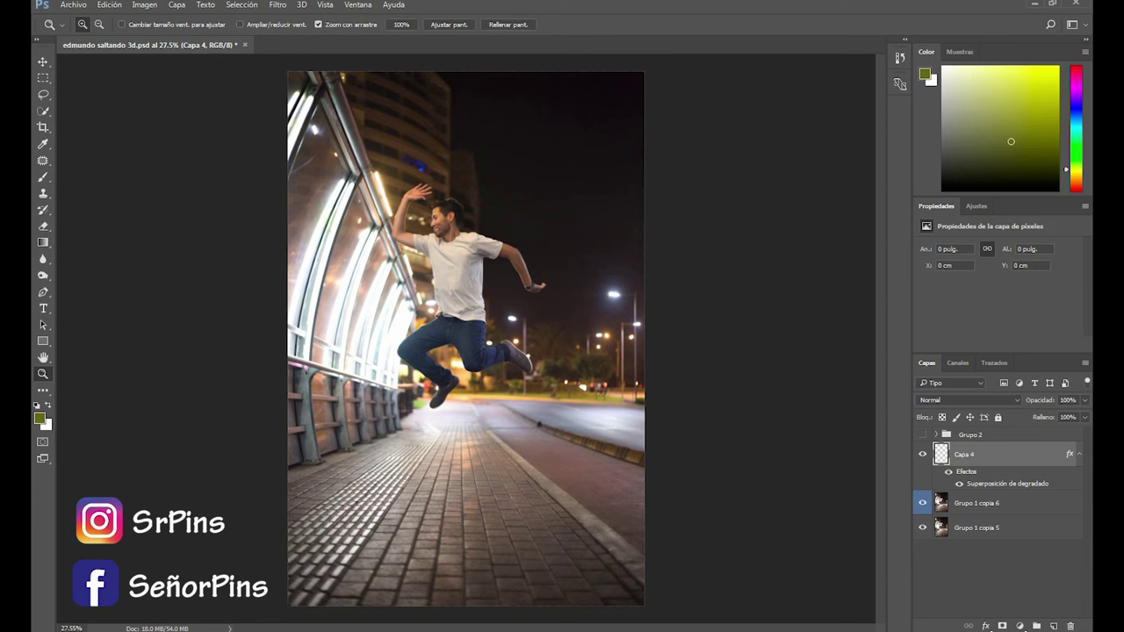
click(387, 575)
key(ctrl+BackSpace)
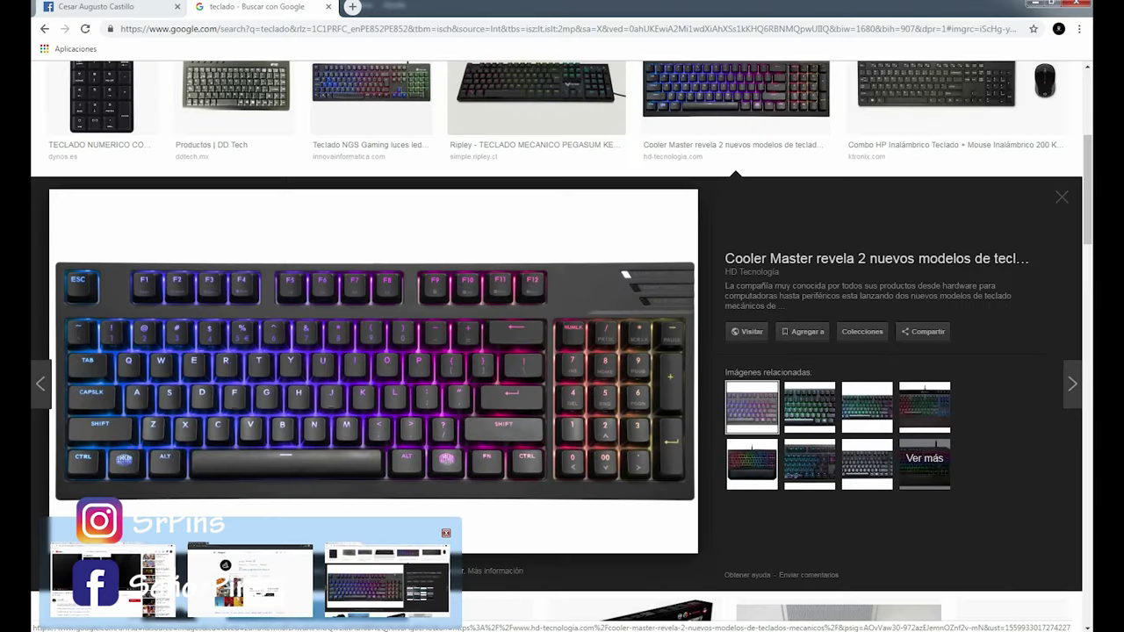
Open a larger preview of the white keyboard in the Google Images results
click(395, 579)
key(Escape)
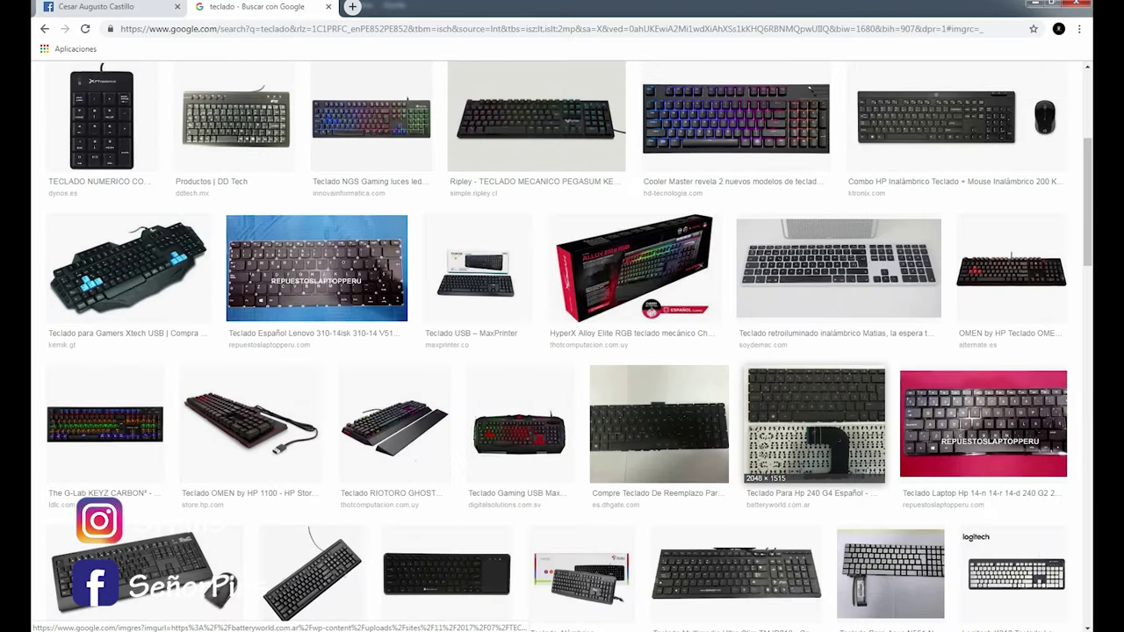
click(834, 255)
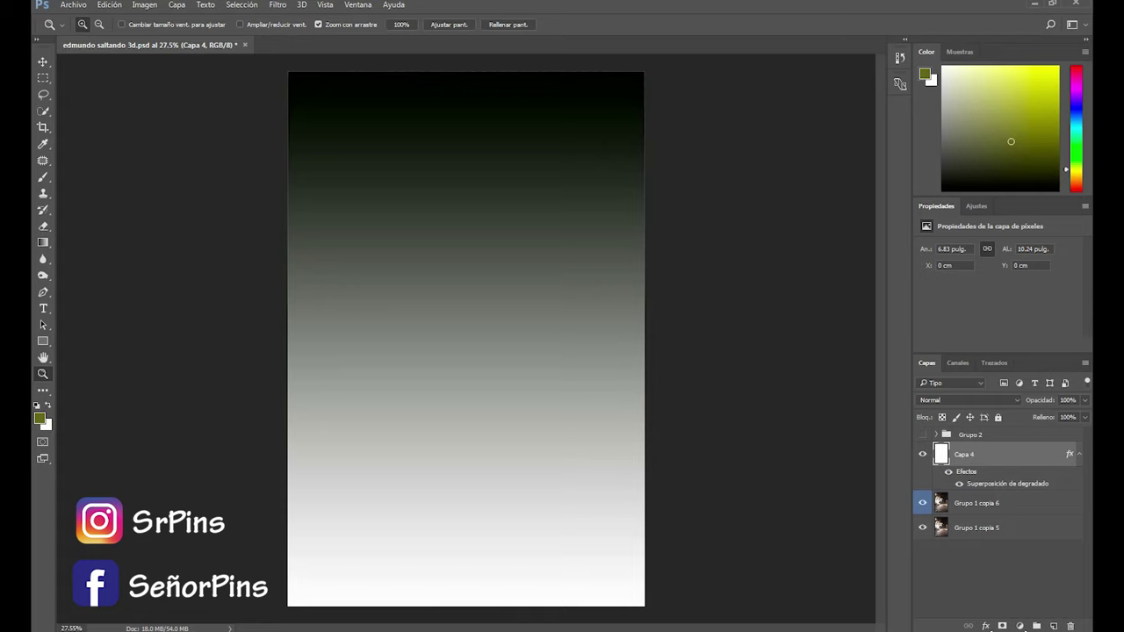
Place a horizontal guide at 17.10 cm on the pavement horizon, keeping Capa 4 at 100% opacity
click(1084, 400)
drag(1078, 414, 1043, 414)
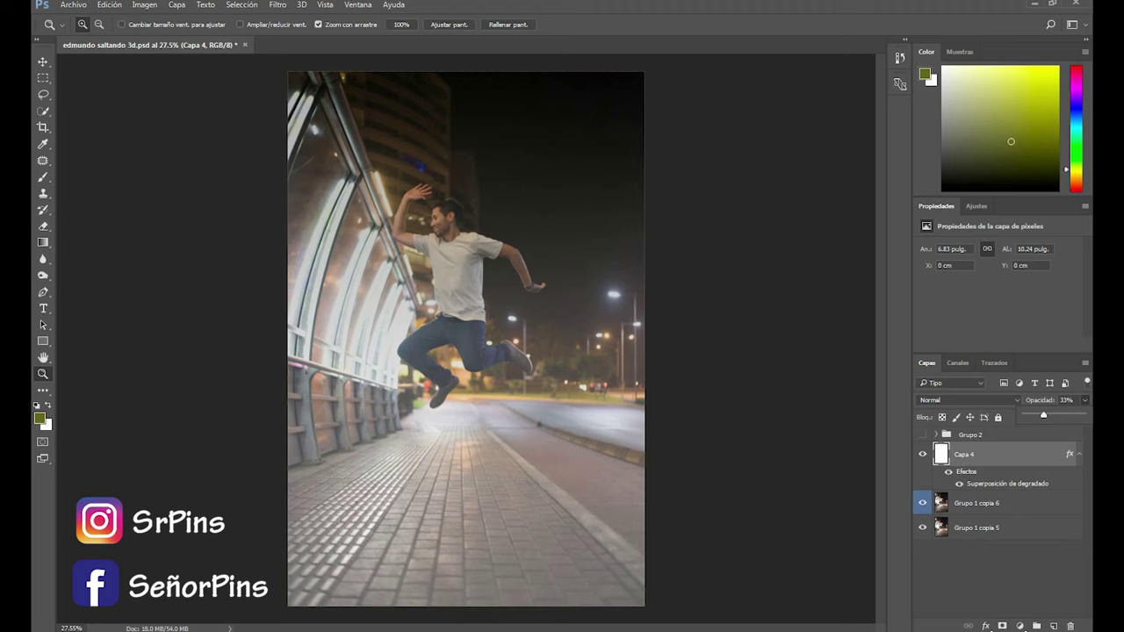
key(ctrl+r)
mouse_move(505, 59)
mouse_down()
mouse_move(463, 328)
mouse_move(481, 432)
mouse_up()
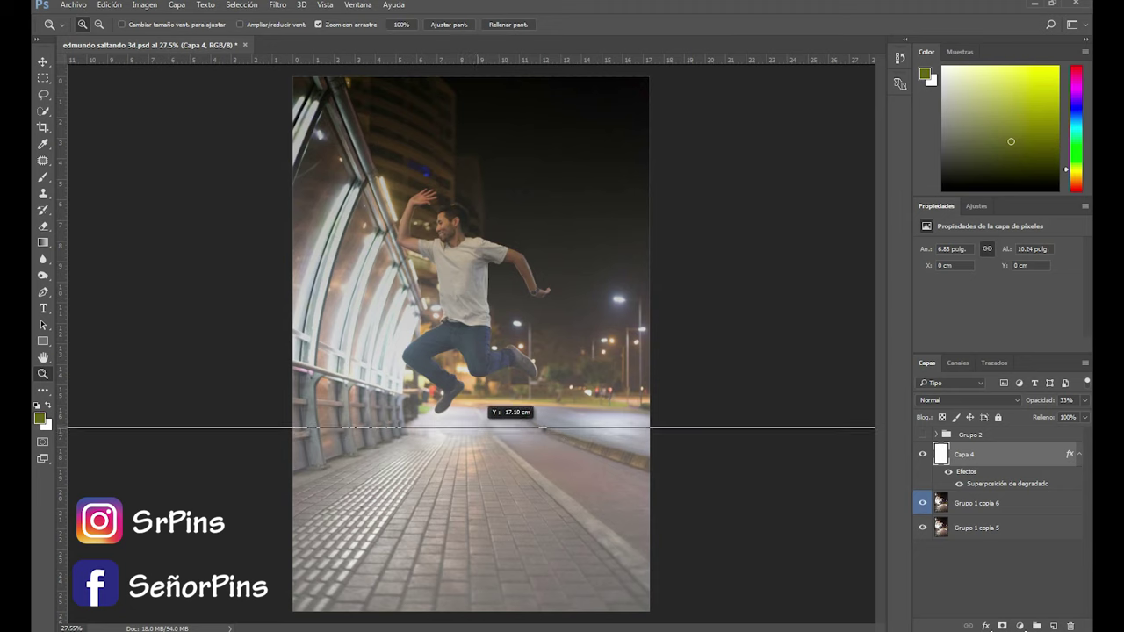
drag(544, 432, 543, 428)
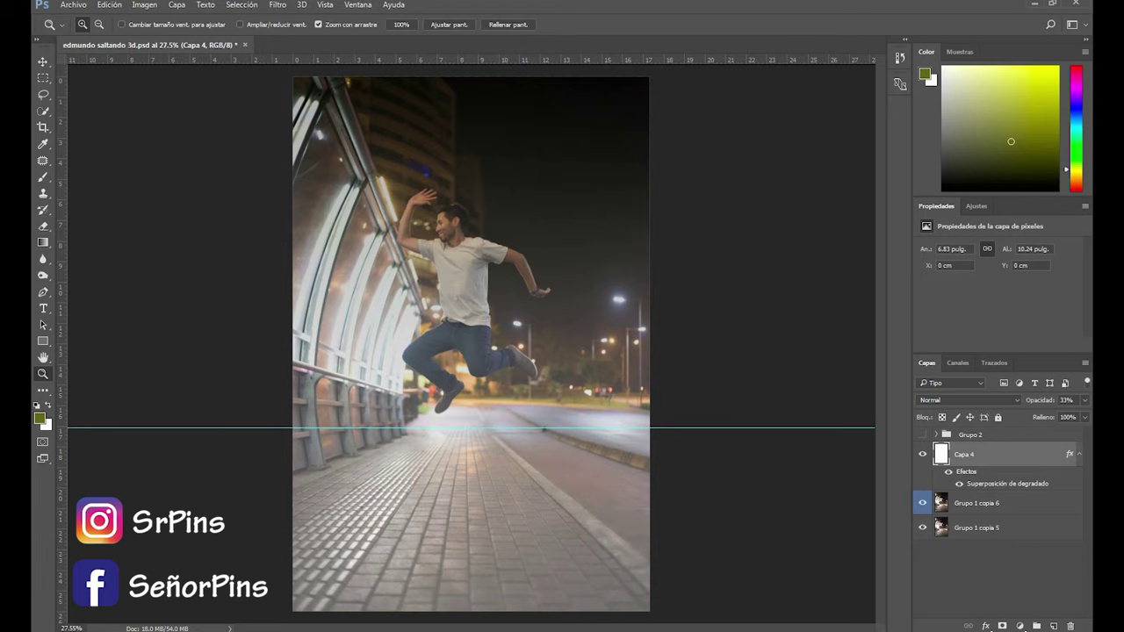
click(1084, 400)
drag(1043, 415, 1082, 415)
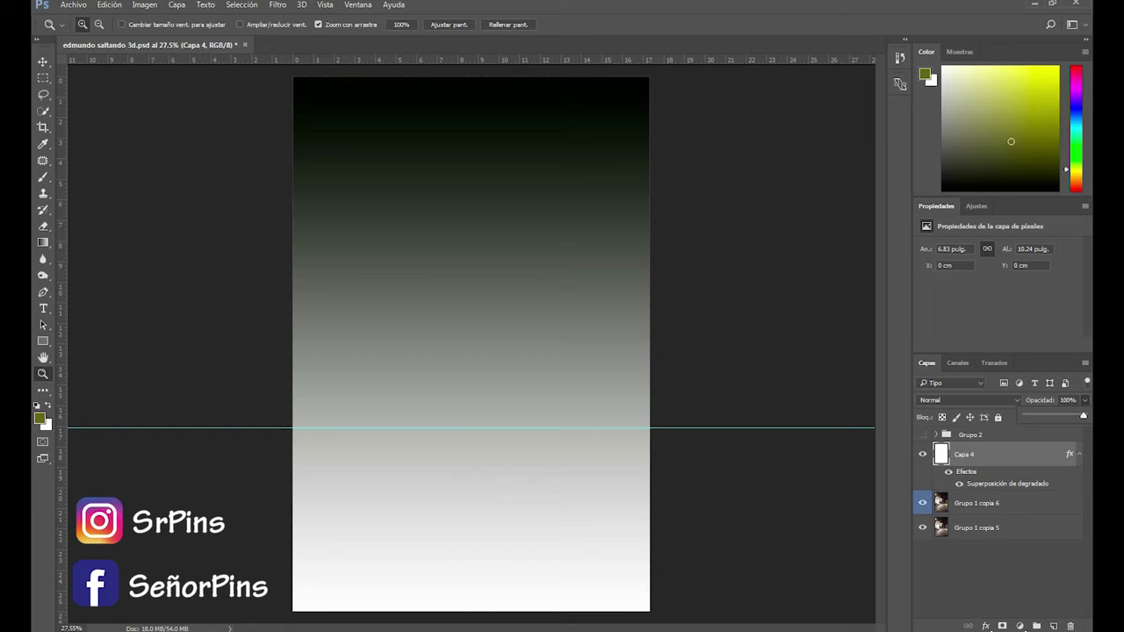
Open Capa 4's Gradient Overlay settings and its gradient for editing
right_click(941, 453)
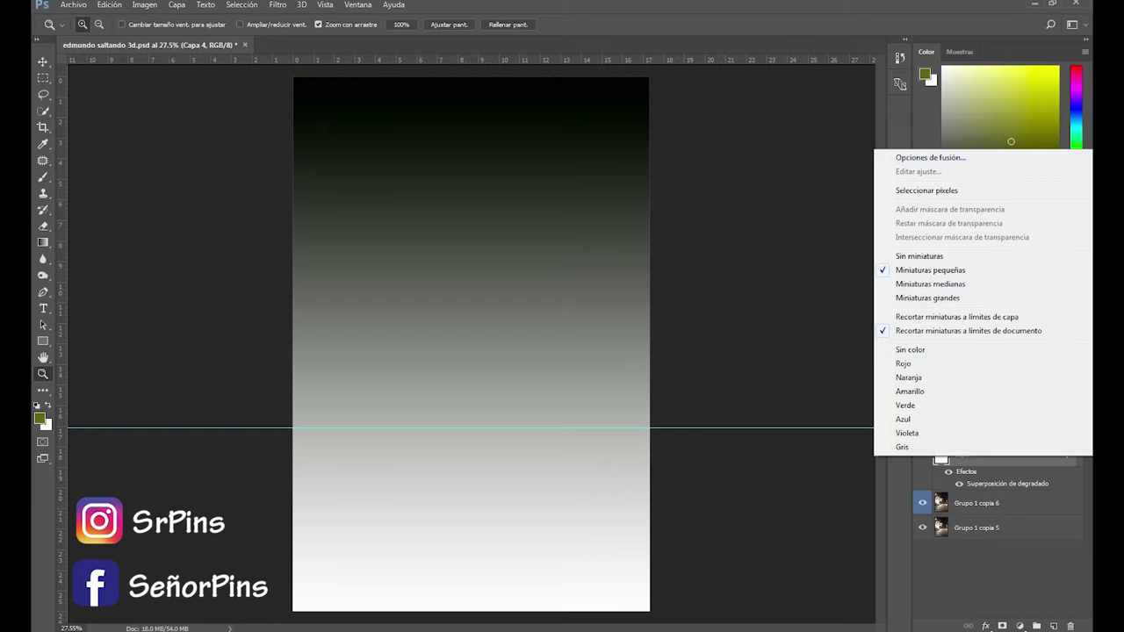
click(930, 158)
right_click(982, 454)
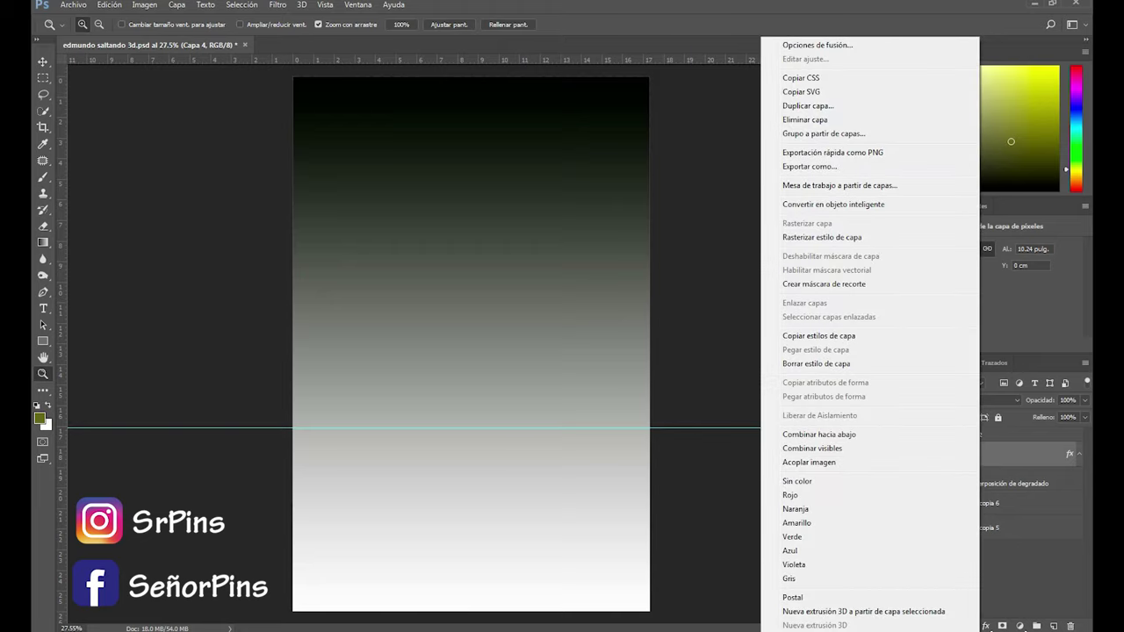
key(Escape)
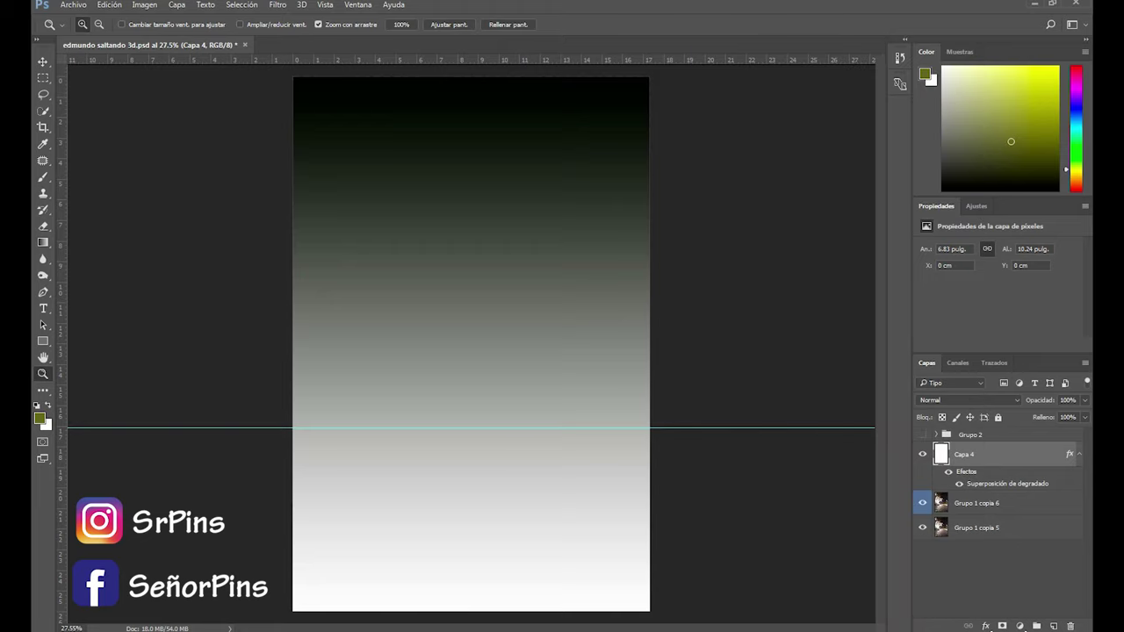
double_click(1007, 484)
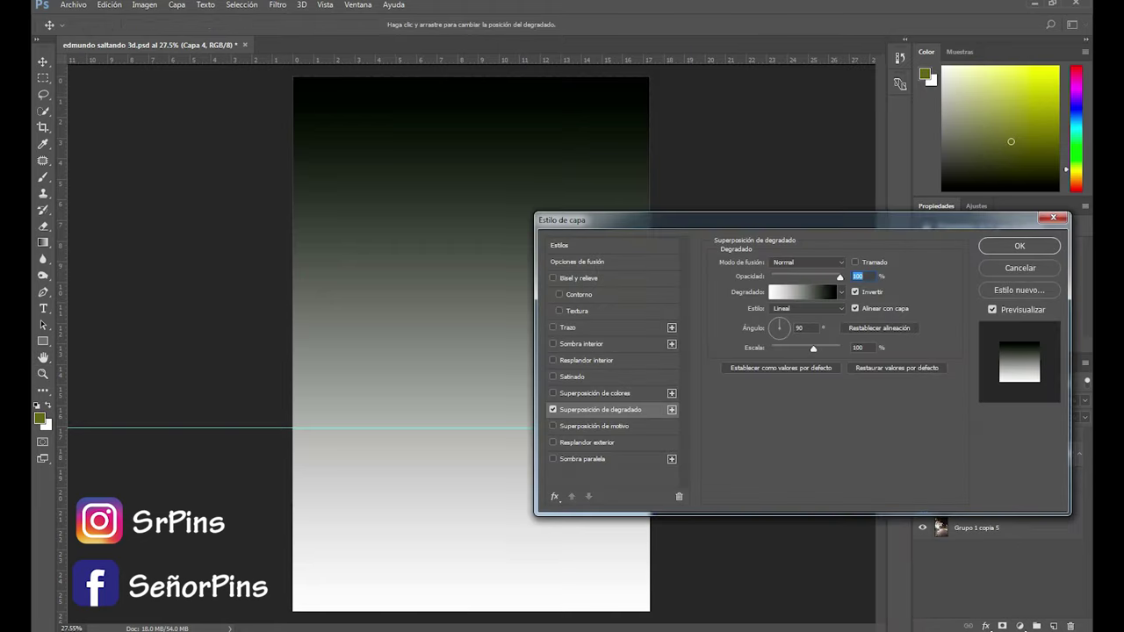
click(802, 291)
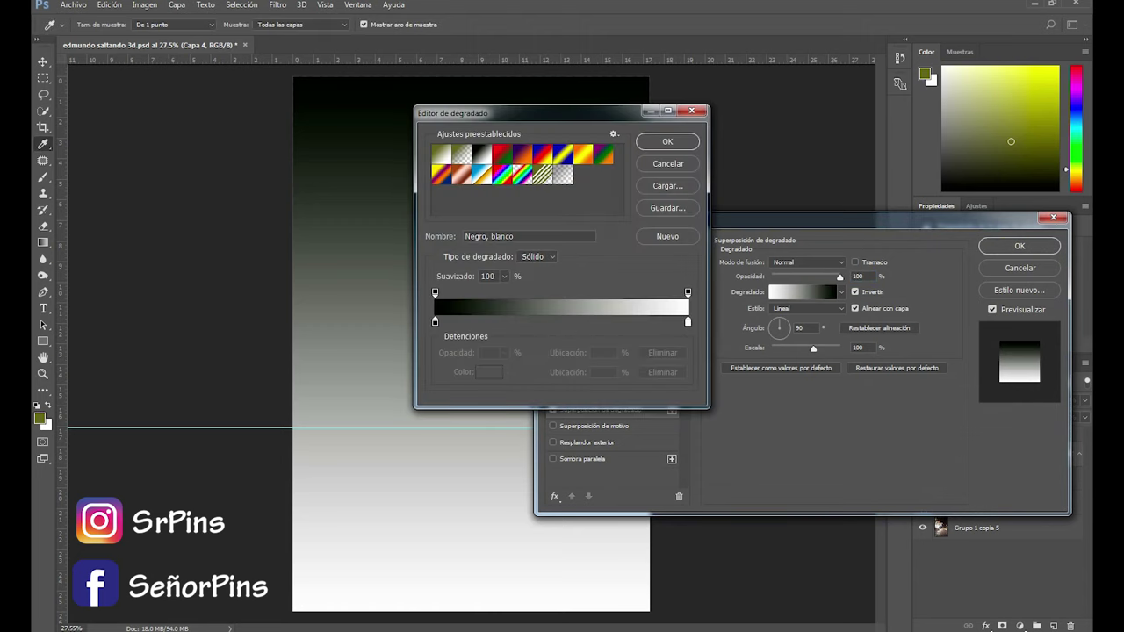
Add an opacity stop at 26%, move the gradient midpoint to 61%, and apply the overlay
drag(492, 112, 700, 116)
click(687, 296)
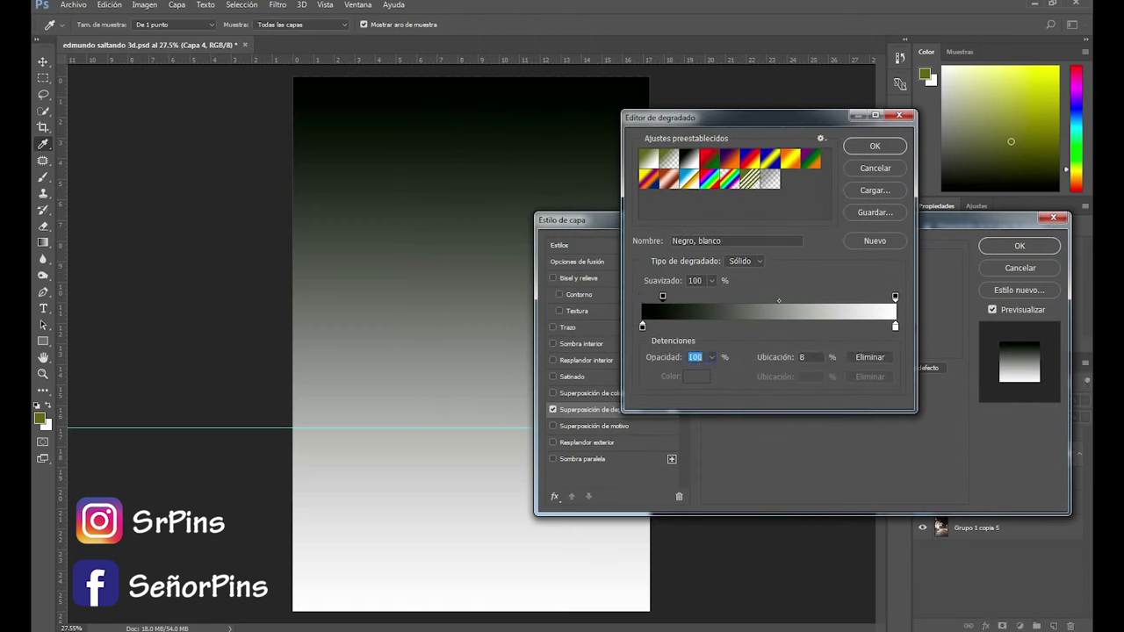
drag(686, 296, 706, 296)
drag(801, 302, 812, 302)
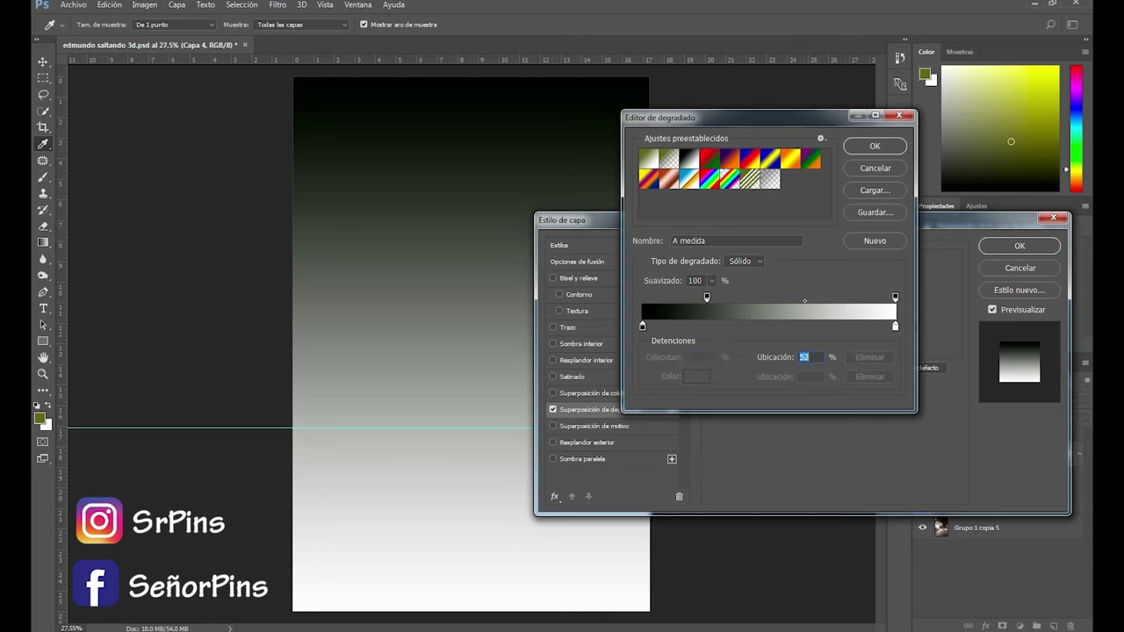
click(894, 328)
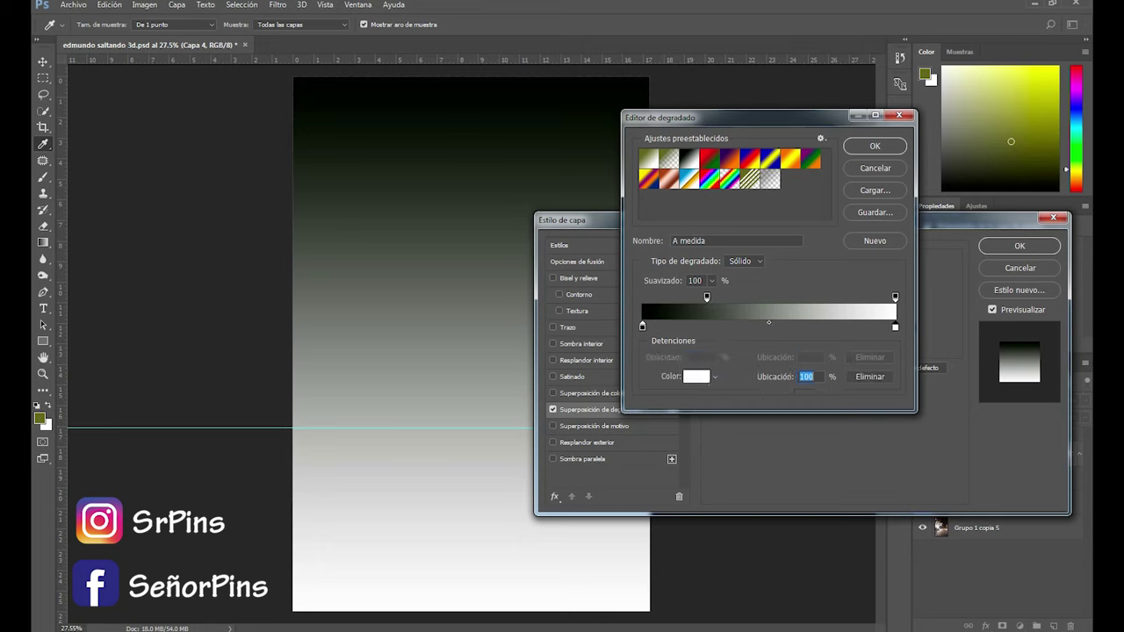
drag(769, 322, 803, 322)
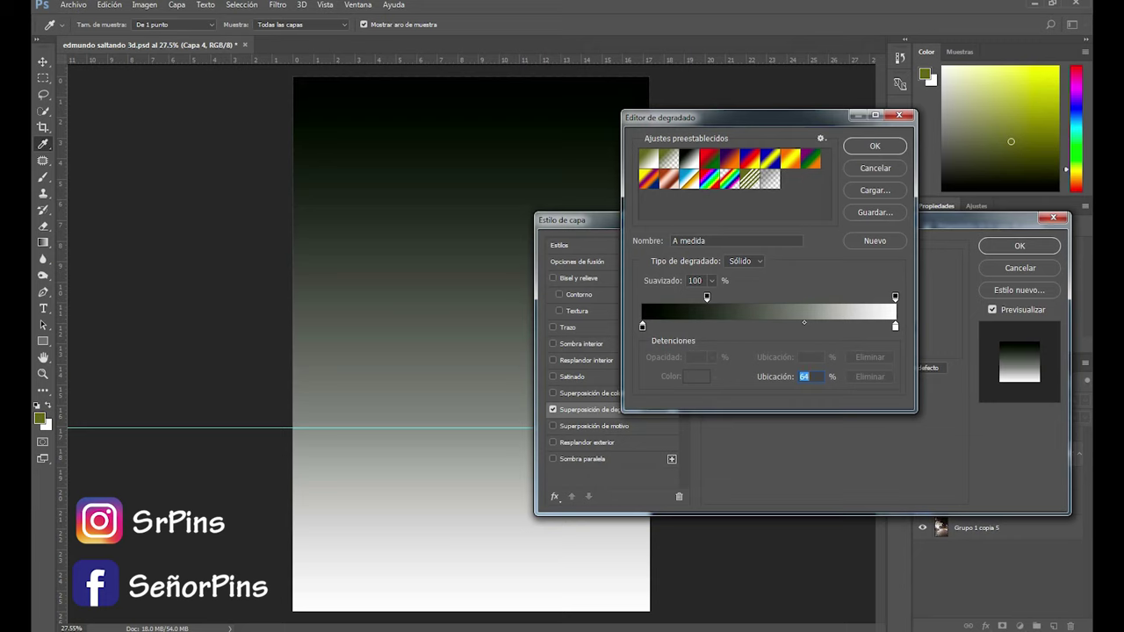
drag(804, 322, 797, 322)
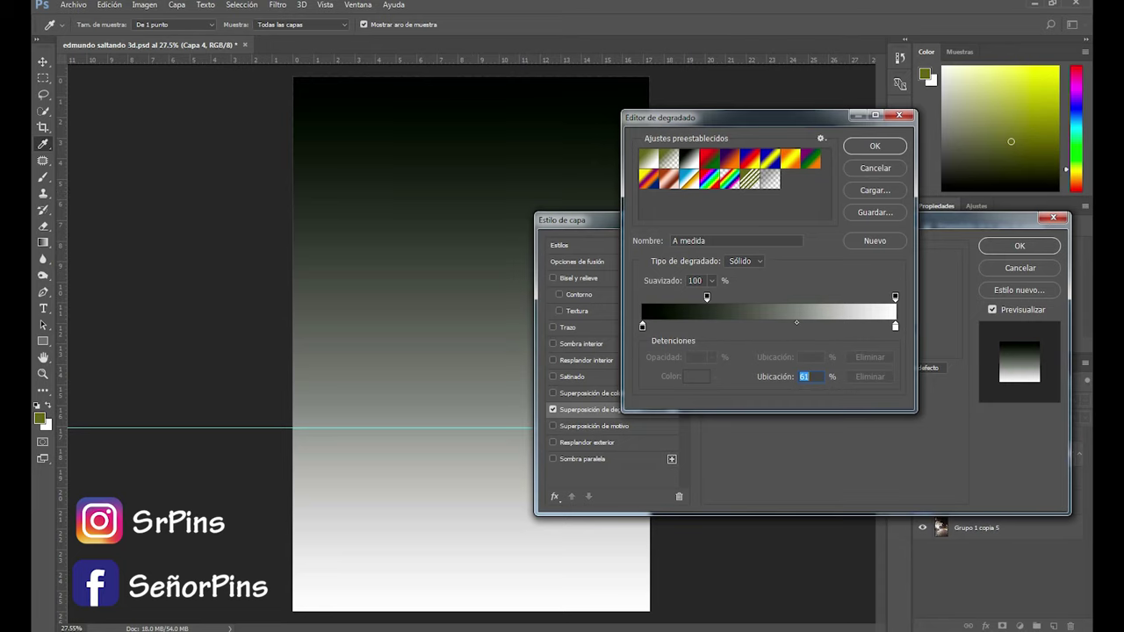
click(875, 146)
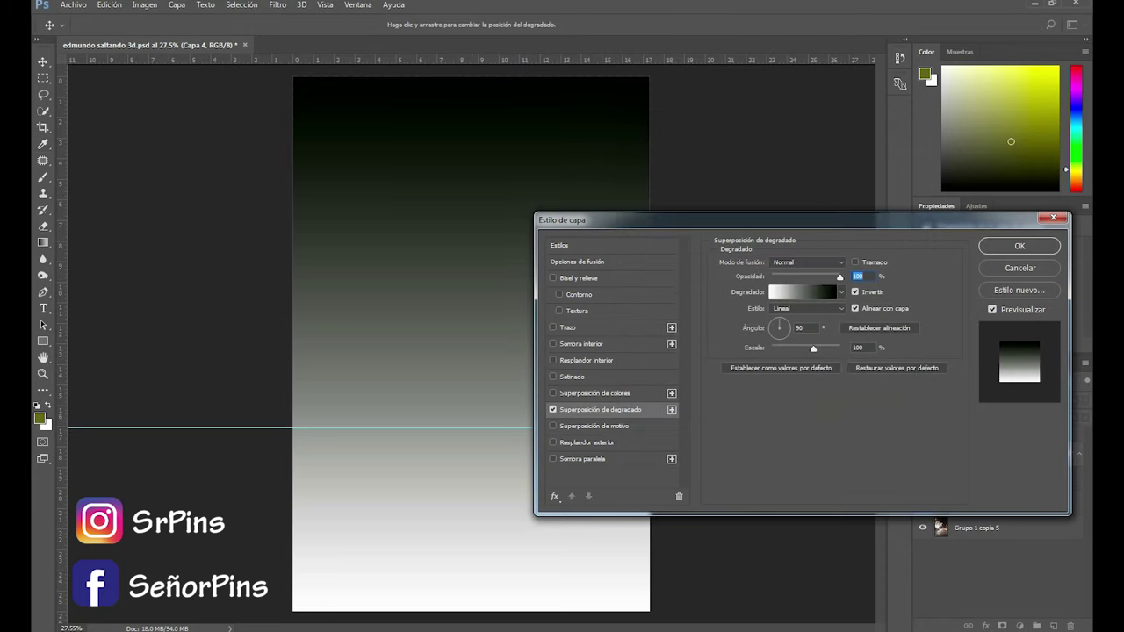
click(1020, 246)
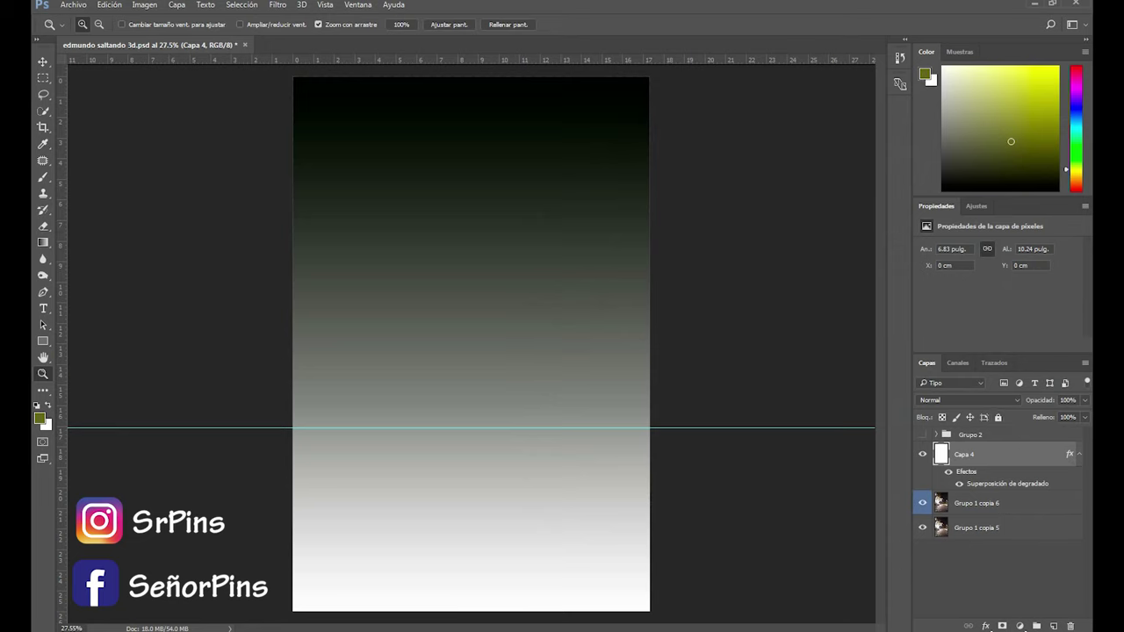
Hide Capa 4 to reveal the jumping photo and add a new empty layer above it
key(alt+bracketleft)
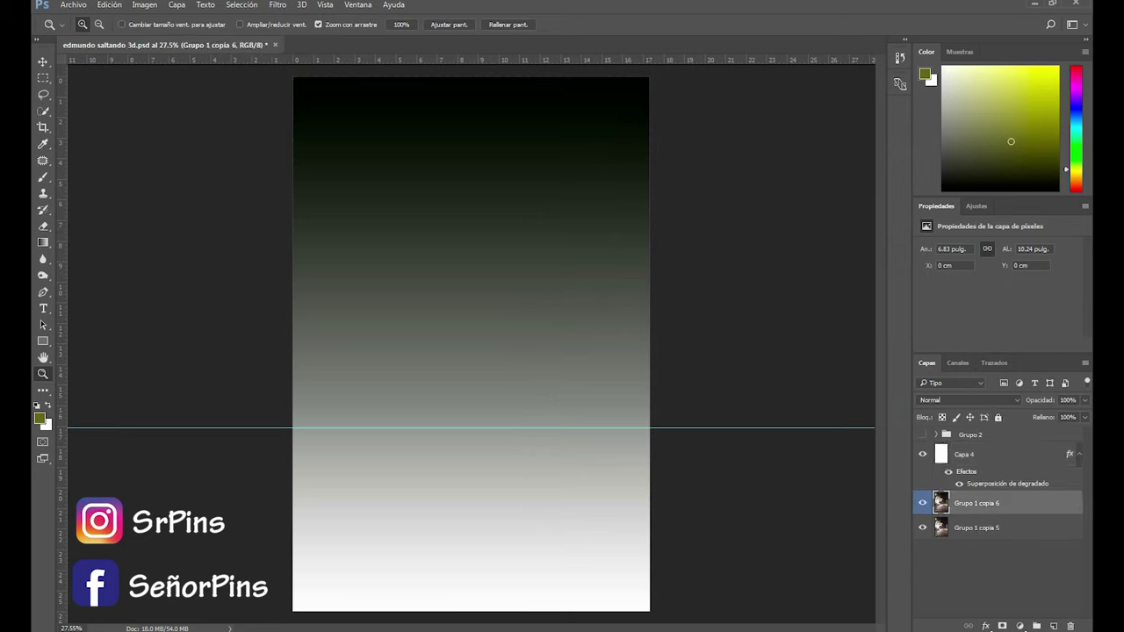
click(922, 454)
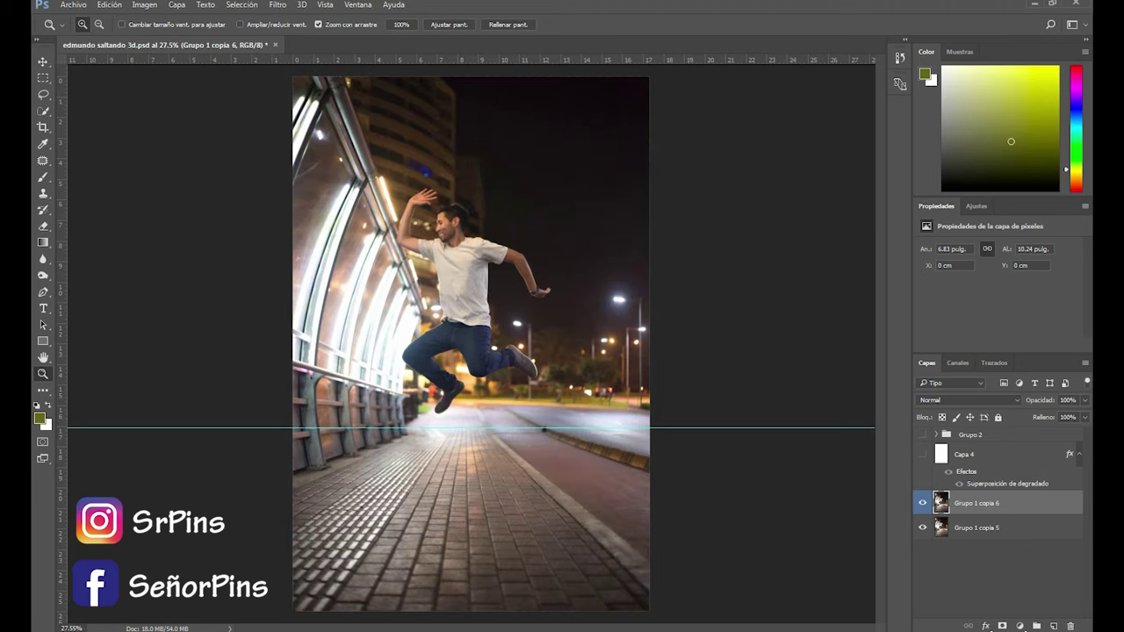
click(1053, 626)
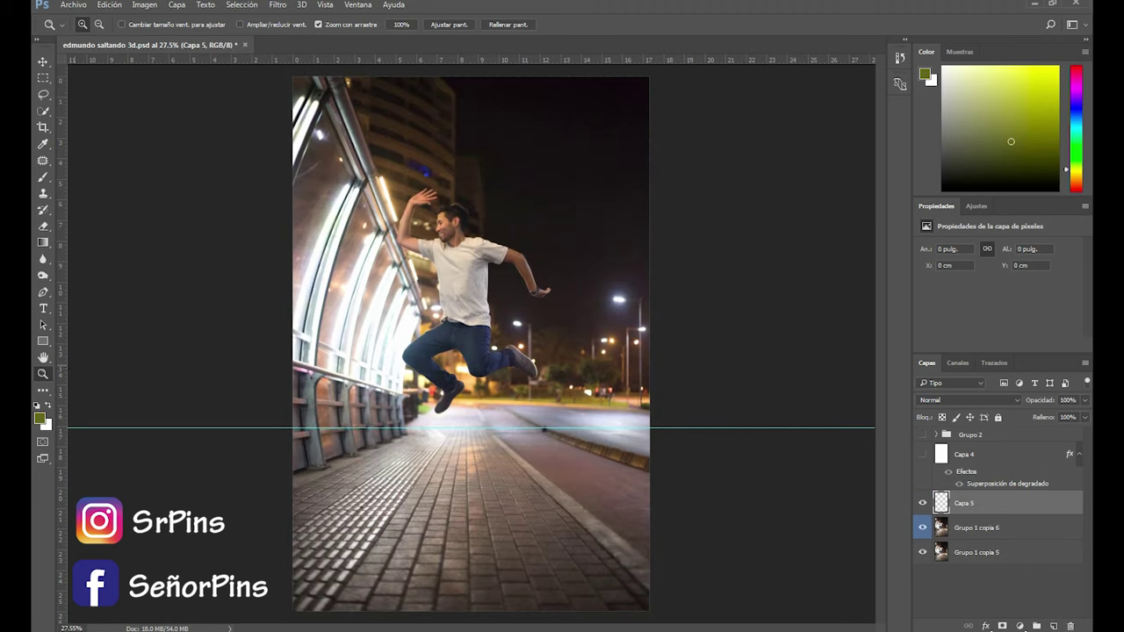
click(486, 270)
click(485, 270)
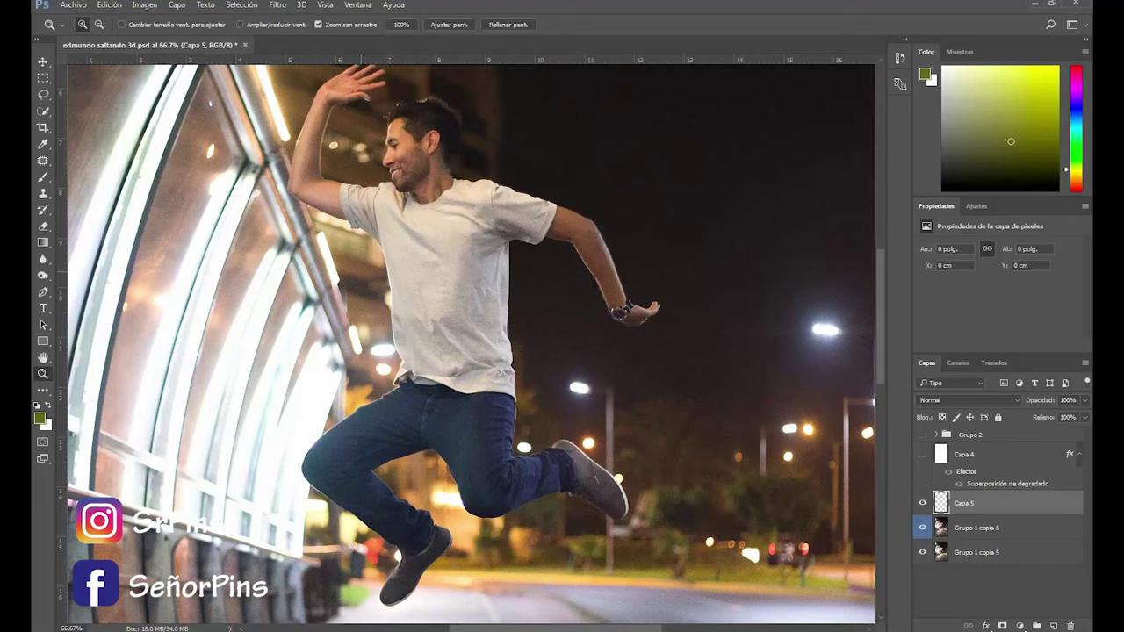
alt+click(485, 270)
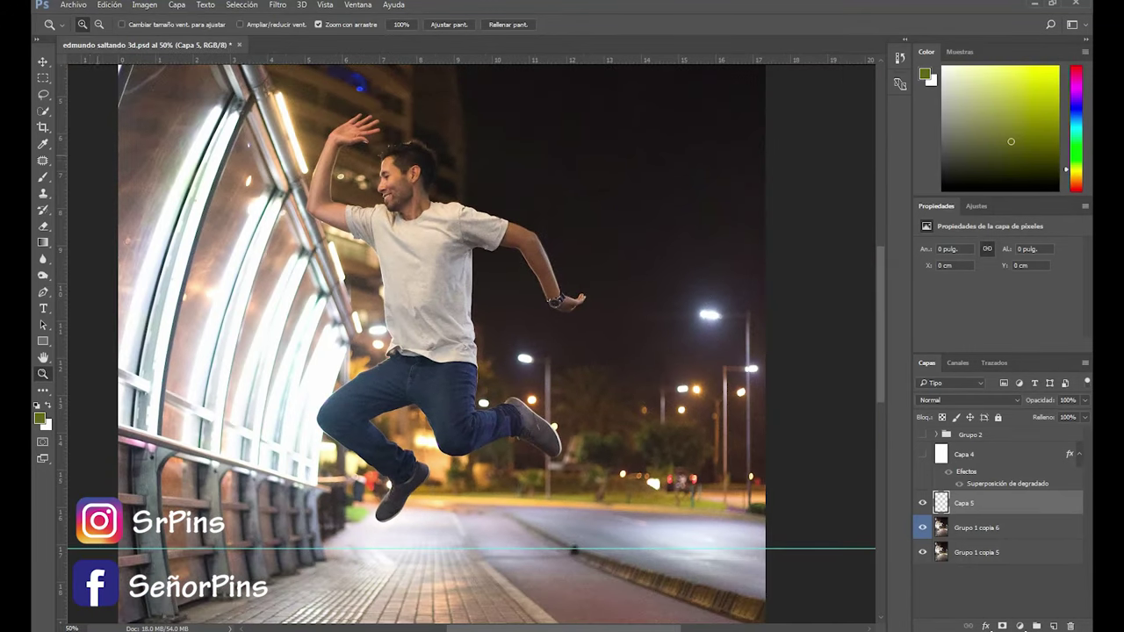
Choose the Magic Wand tool, hide Capa 5, and make Grupo 1 copia 6 active
click(43, 111)
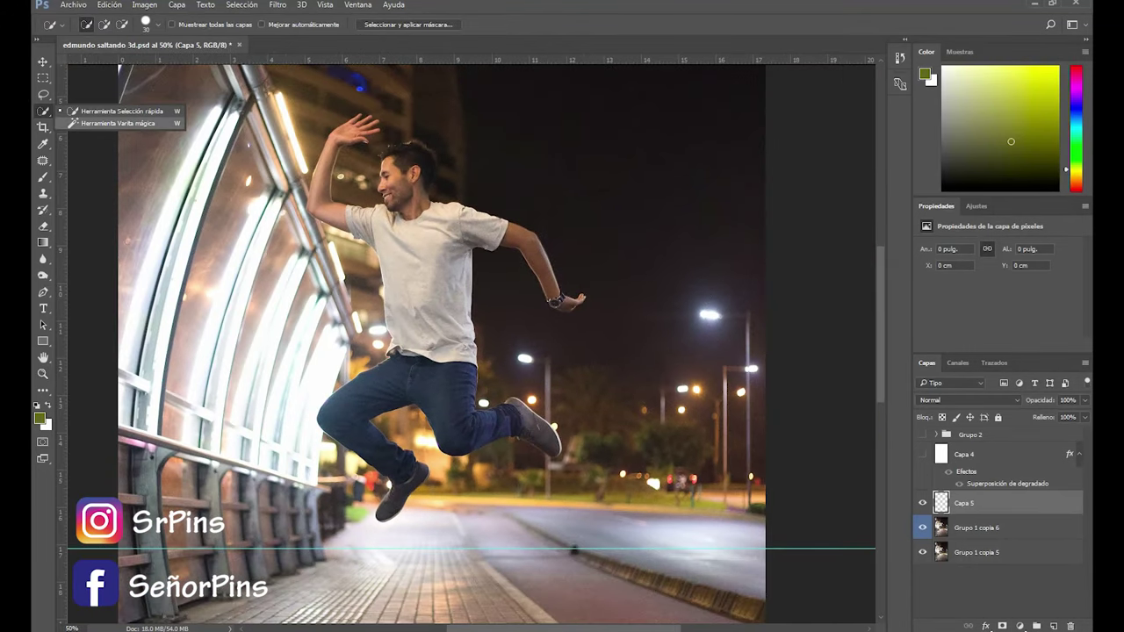
click(114, 123)
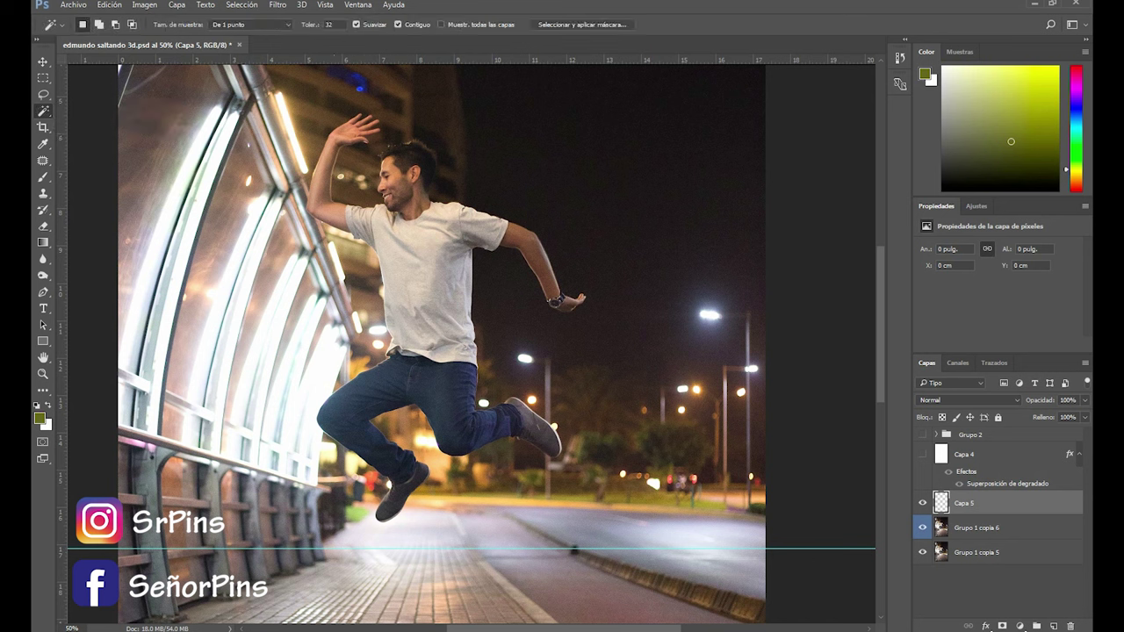
click(922, 503)
click(976, 528)
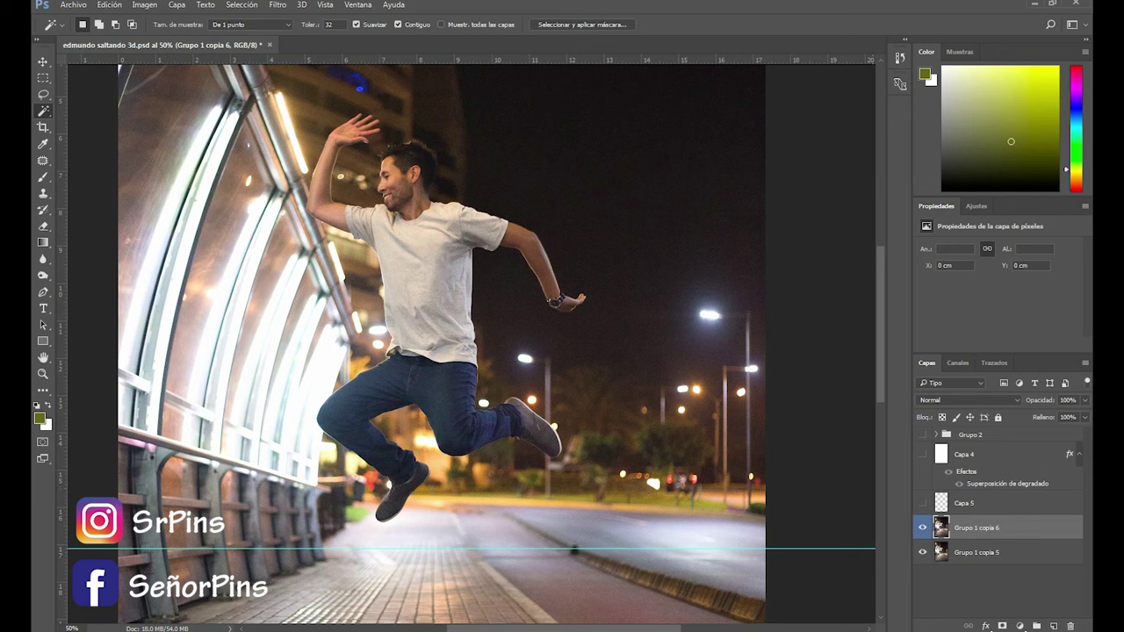
Rename Capa 5 to 'personaje' and reselect Grupo 1 copia 6
double_click(964, 503)
text(per)
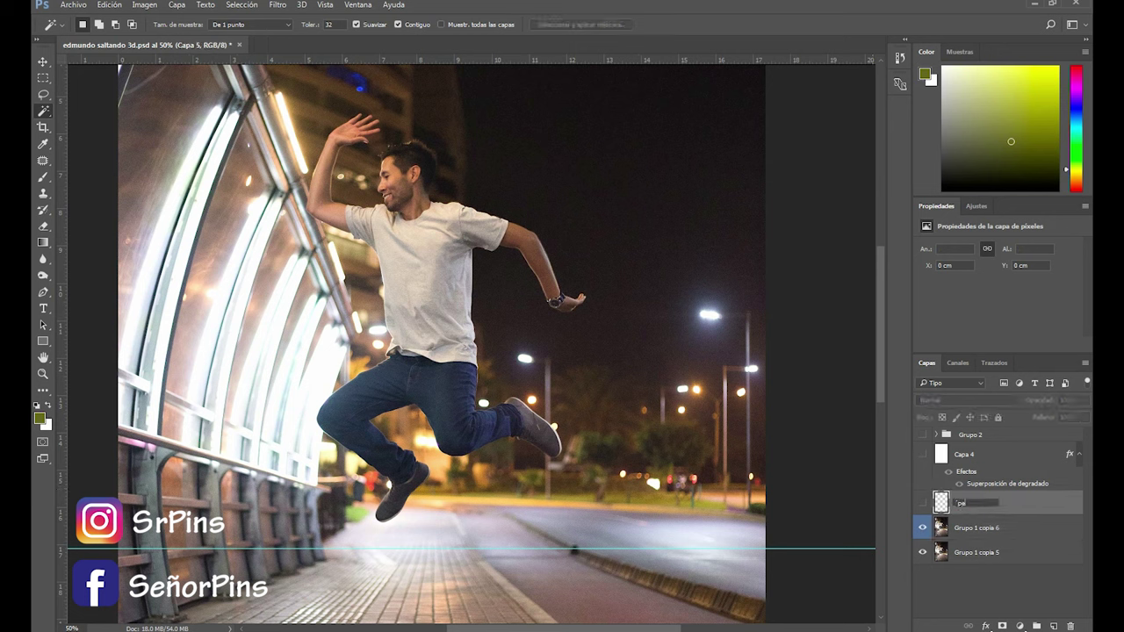
text(spnake)
key(BackSpace)
key(BackSpace)
key(BackSpace)
key(BackSpace)
key(BackSpace)
text(ona)
text(je)
key(Return)
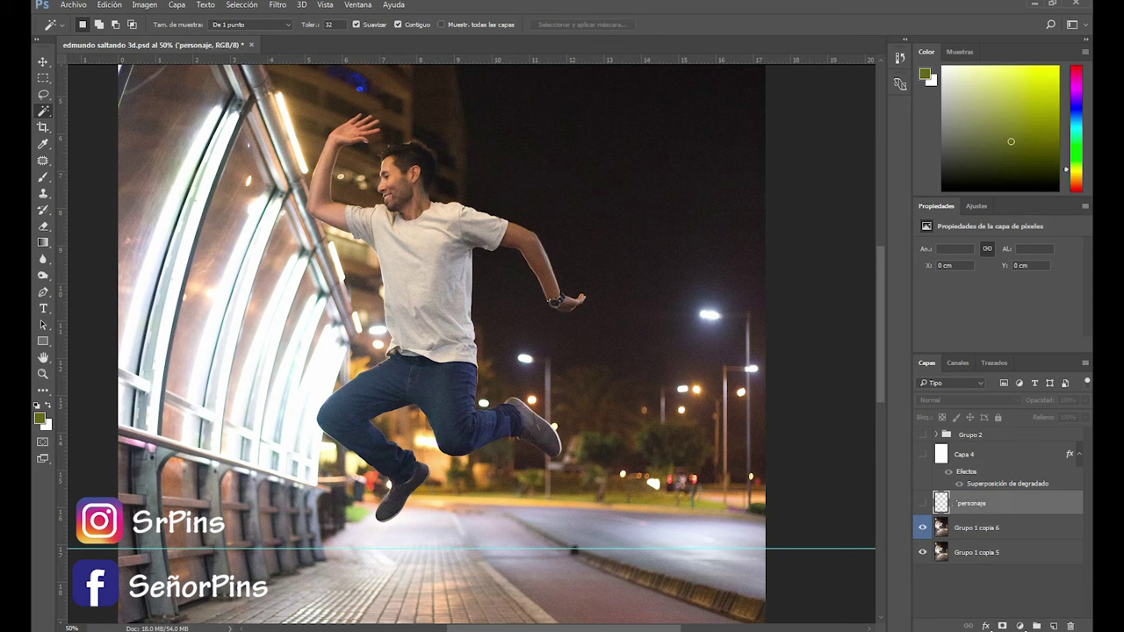
key(alt+bracketleft)
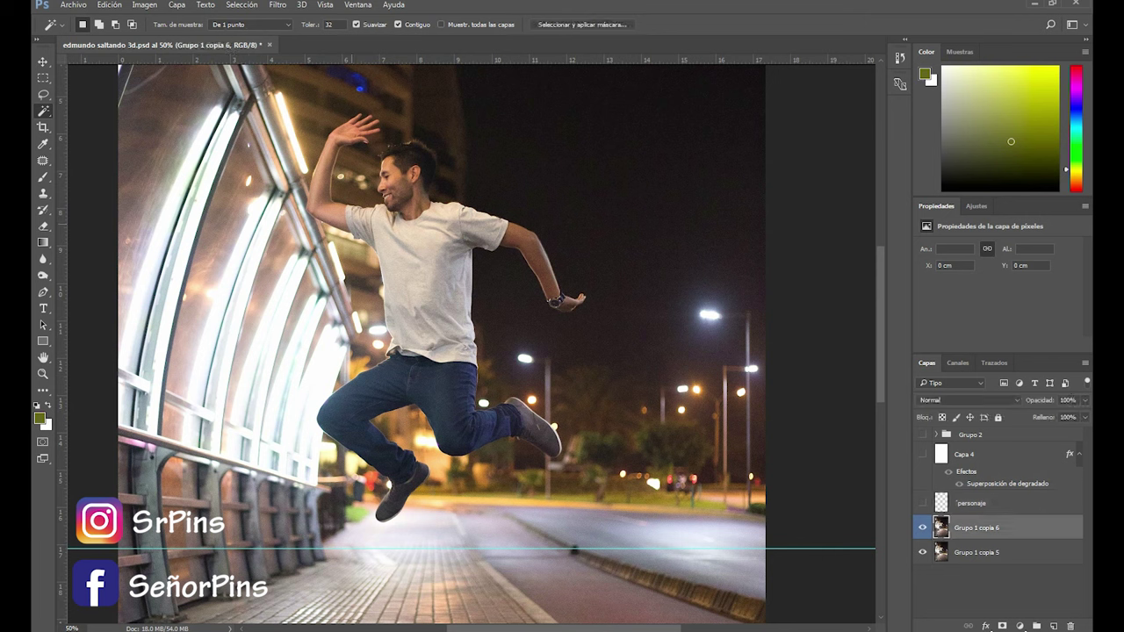
Quick-select the man's raised hand, head, shirt, arms, jeans and right shoe
click(327, 172)
click(343, 149)
right_click(43, 111)
click(119, 111)
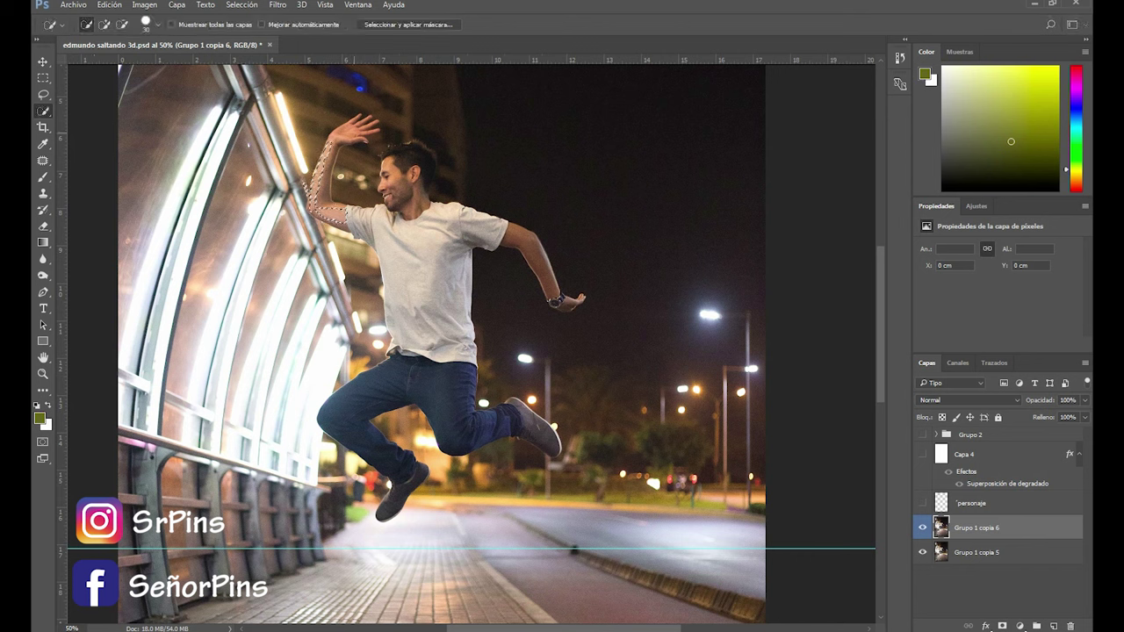
click(355, 127)
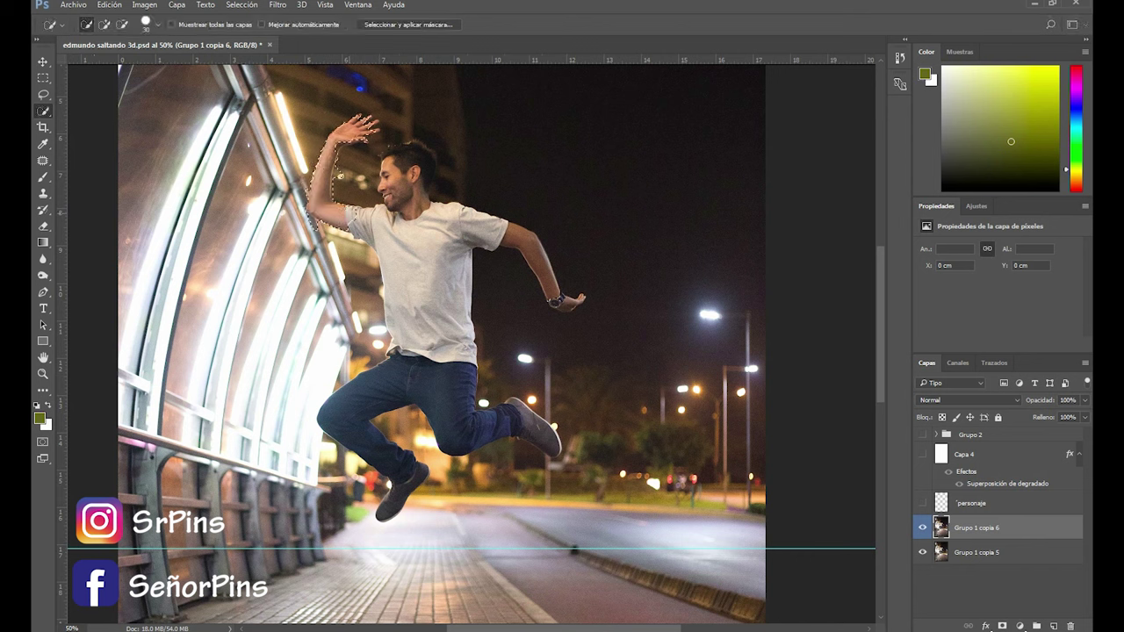
drag(340, 176, 445, 201)
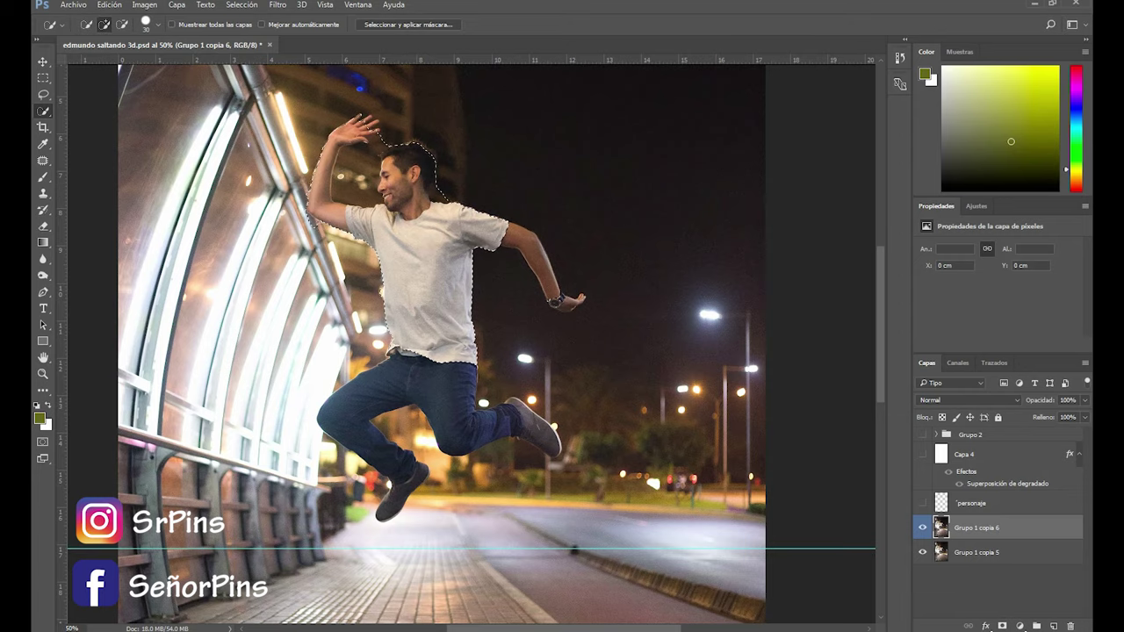
drag(526, 246, 457, 413)
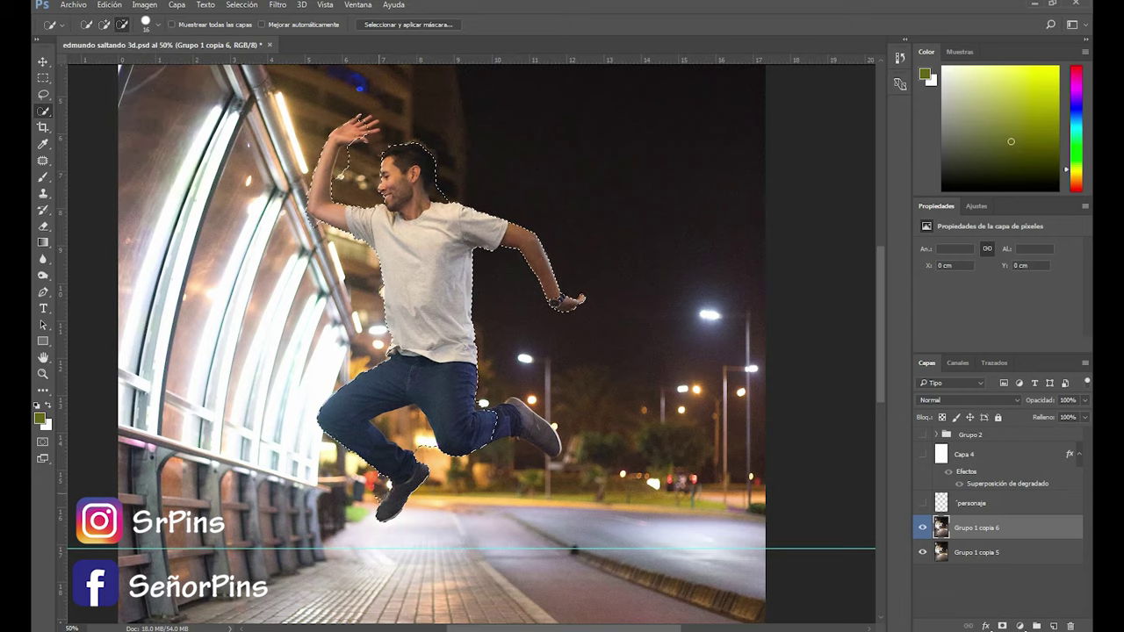
click(537, 426)
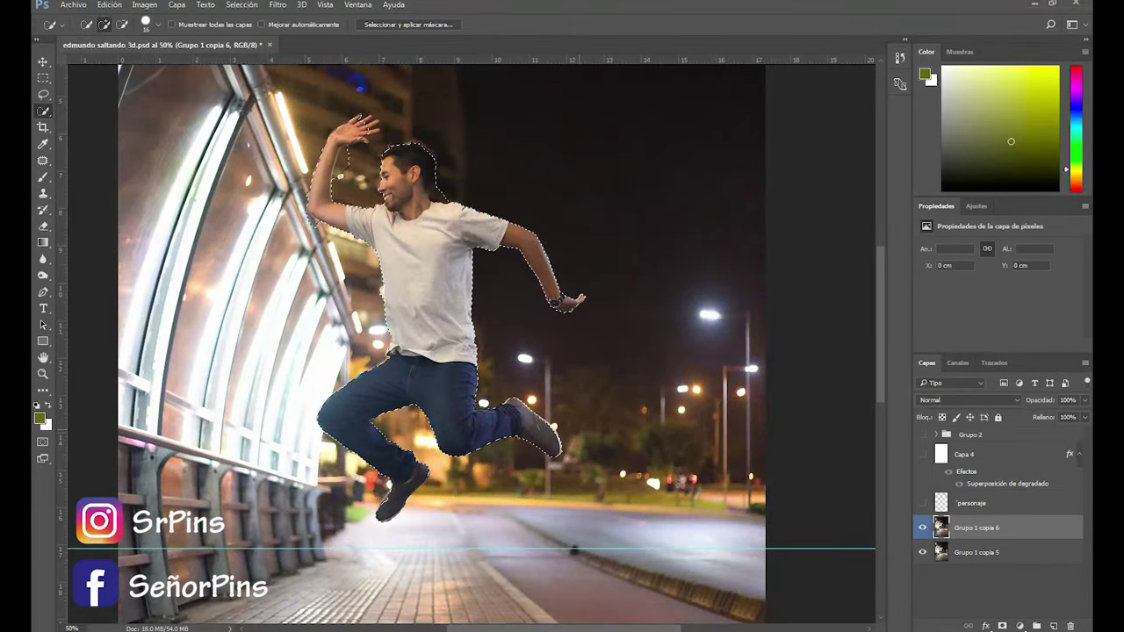
key(alt)
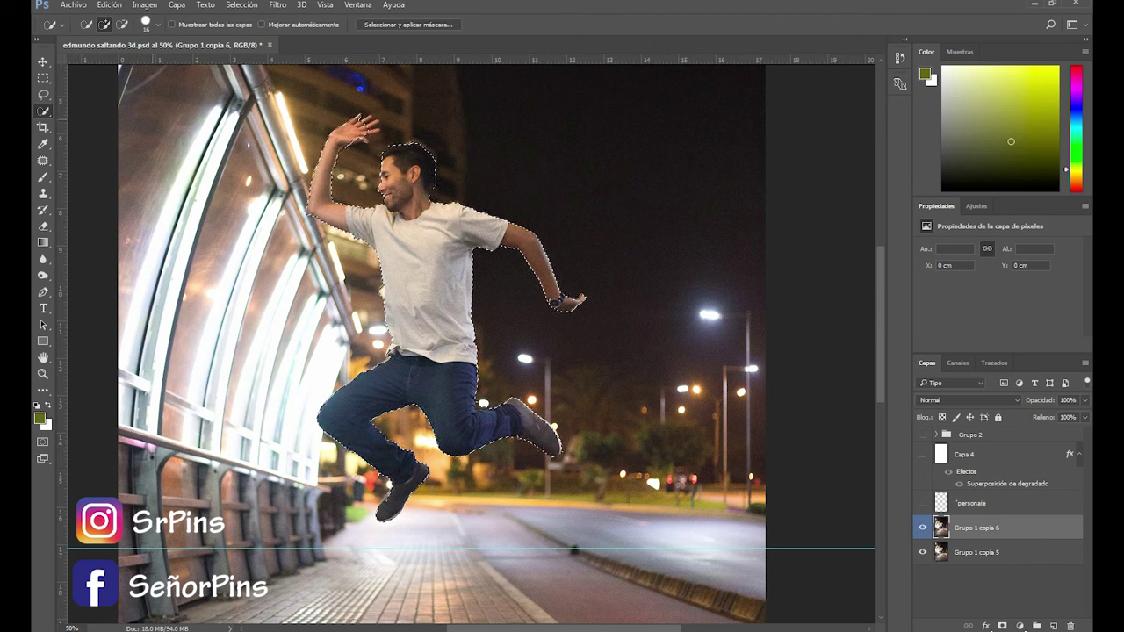
Save the man's selection as channel 'cuerpo', deselect, and zoom in on him
click(241, 5)
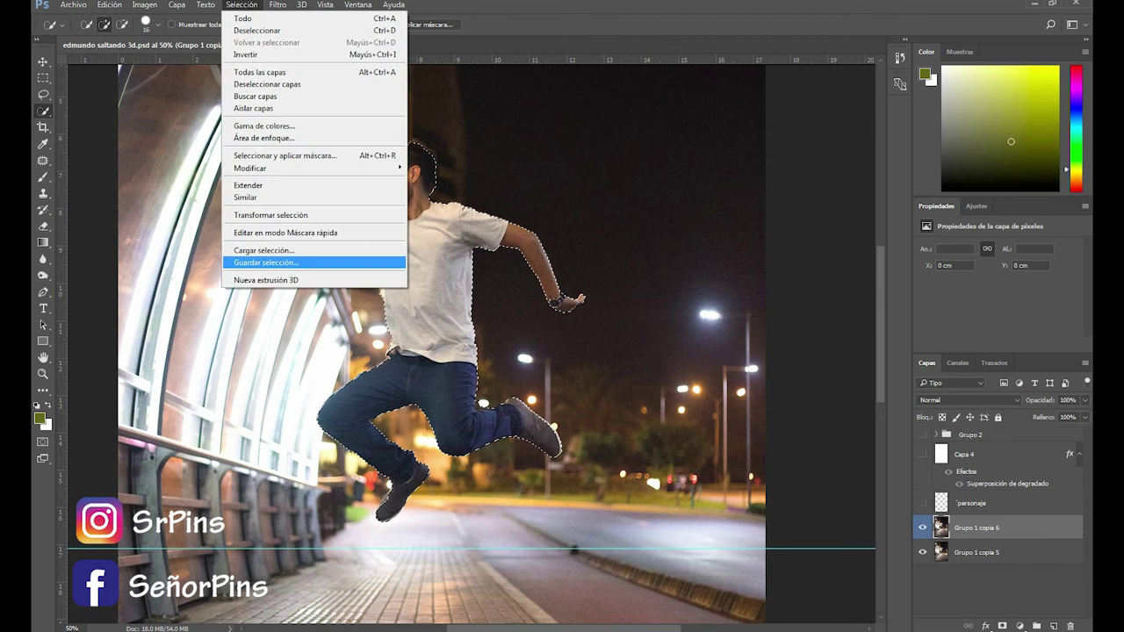
click(266, 261)
text(cuerpo)
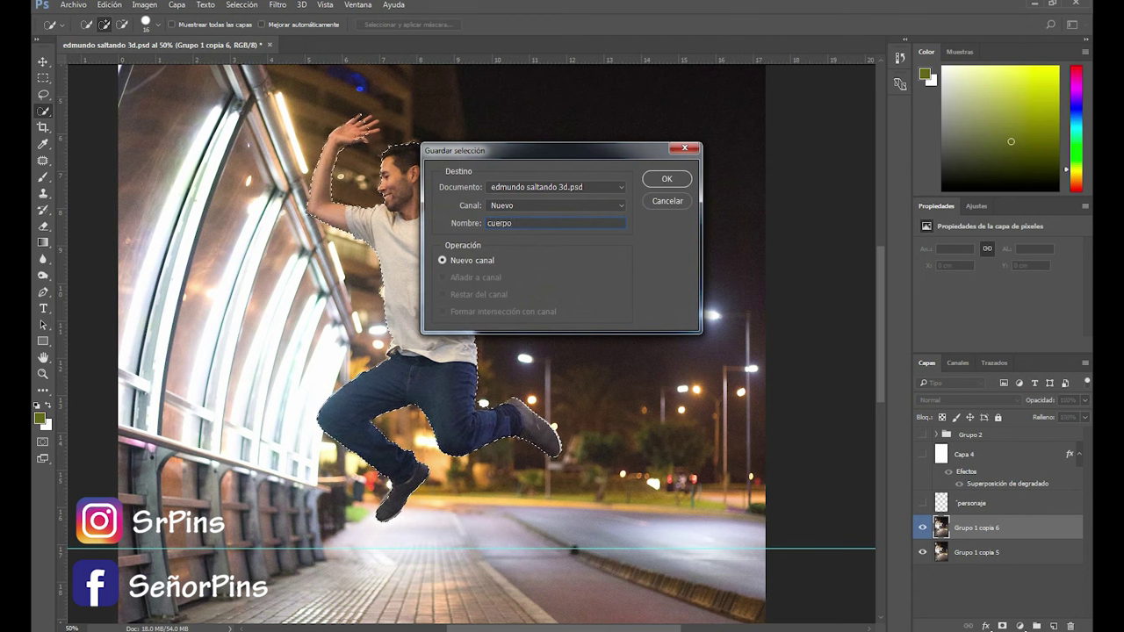
key(Return)
key(ctrl+d)
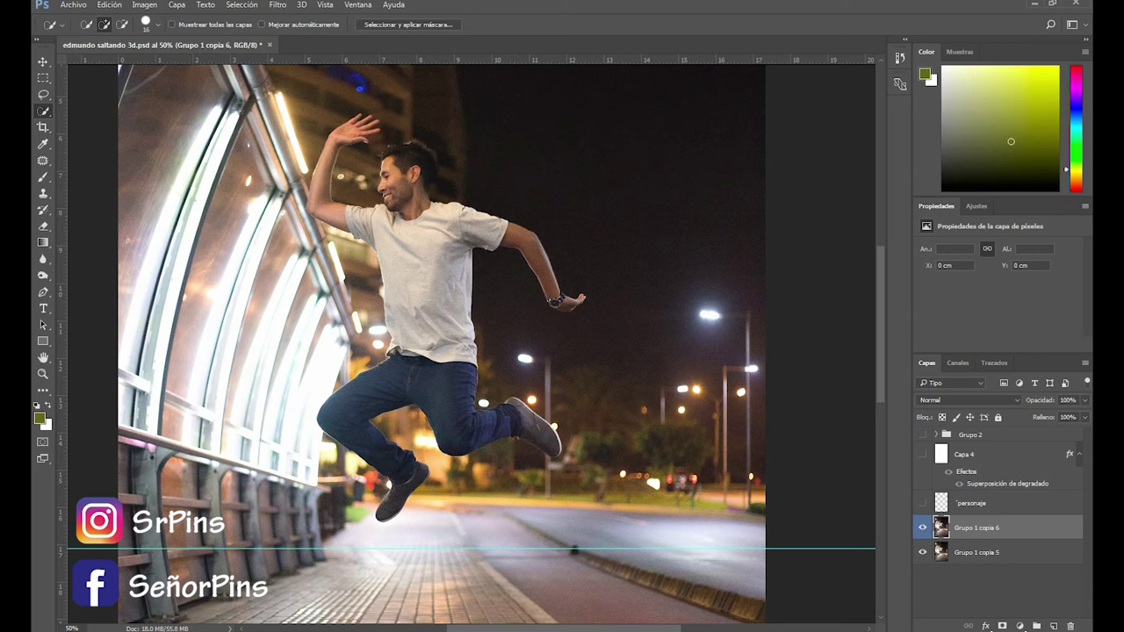
click(43, 373)
click(387, 369)
Zoom to 100% and trace a Polygonal Lasso outline around the head, rear arm and torso
key(ctrl+plus)
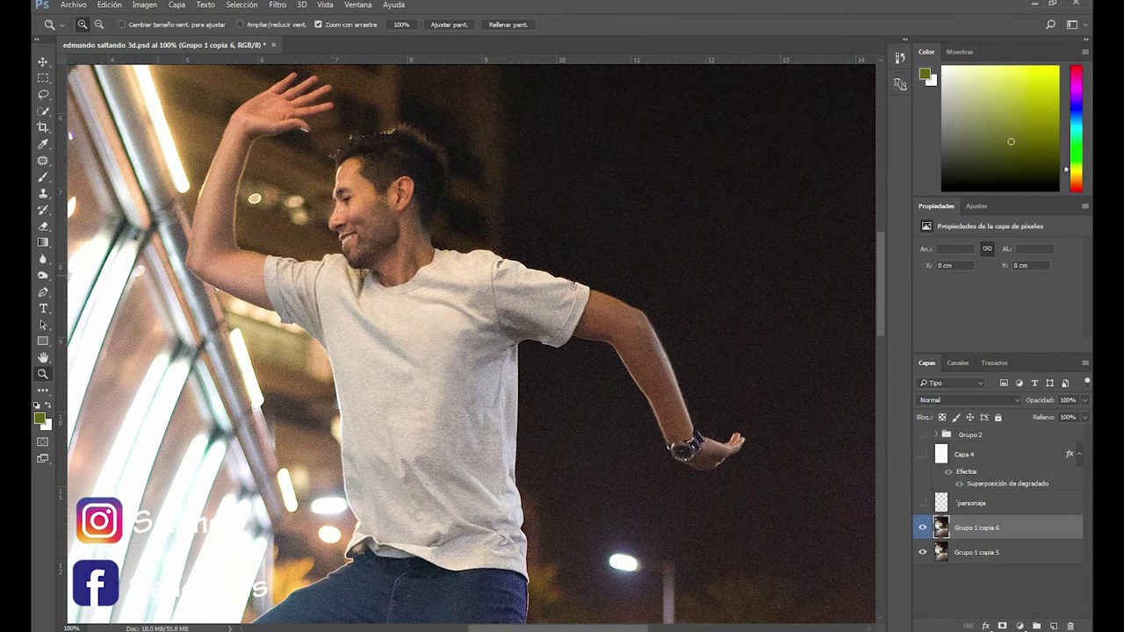
click(42, 291)
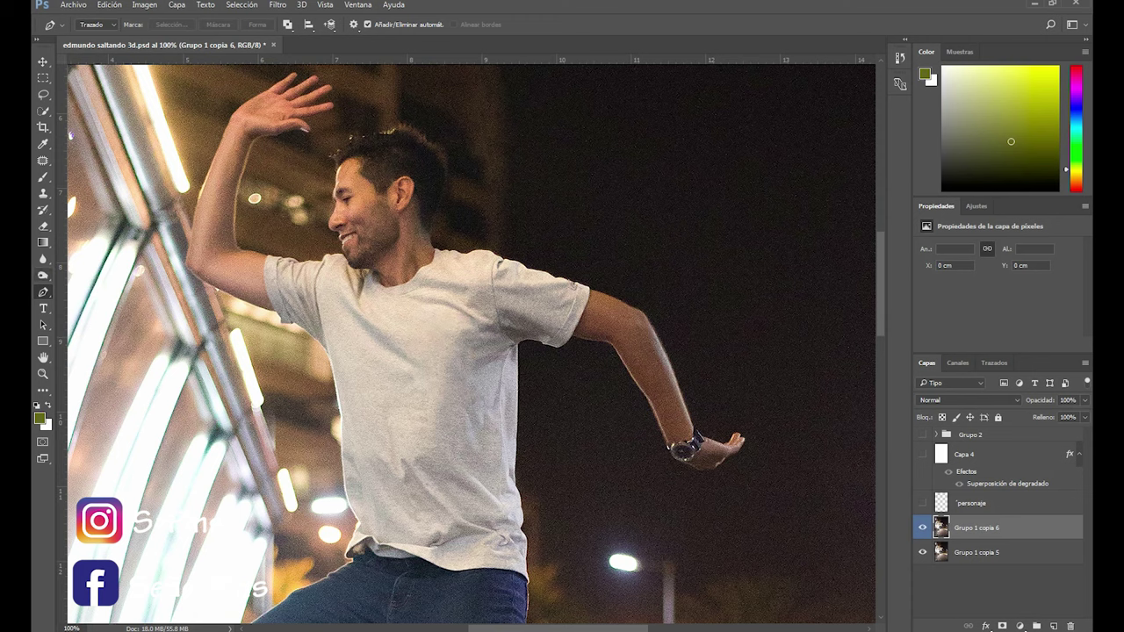
click(42, 94)
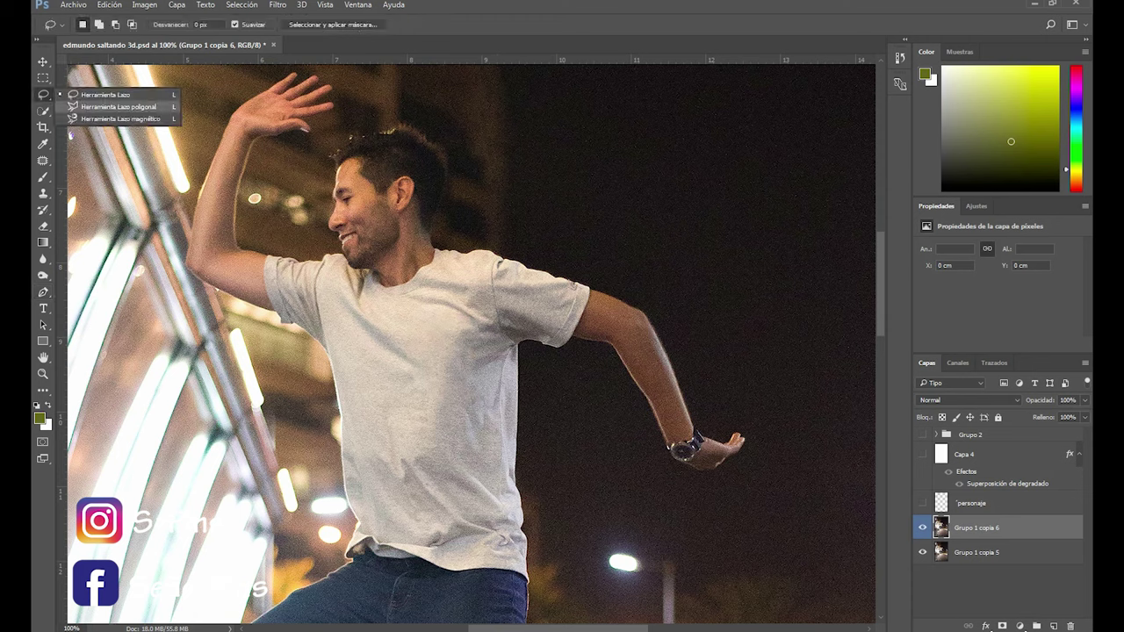
click(105, 107)
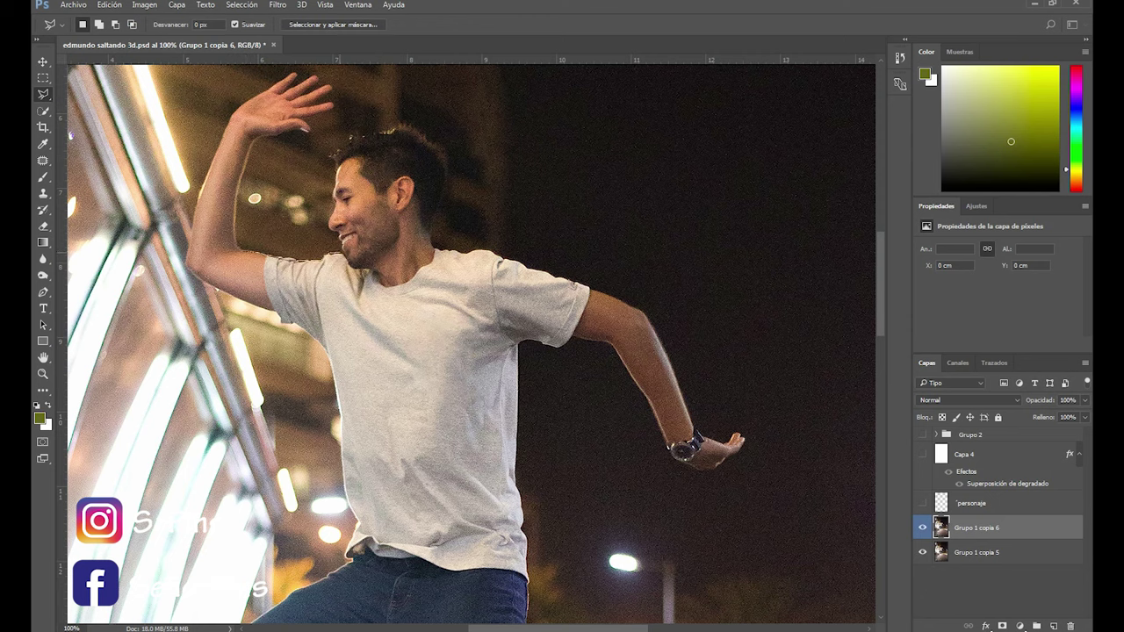
mouse_move(338, 248)
mouse_down()
mouse_move(329, 176)
mouse_move(405, 130)
mouse_move(459, 249)
mouse_move(618, 287)
mouse_move(723, 420)
mouse_move(685, 465)
mouse_move(614, 377)
mouse_move(517, 346)
mouse_move(518, 622)
mouse_up()
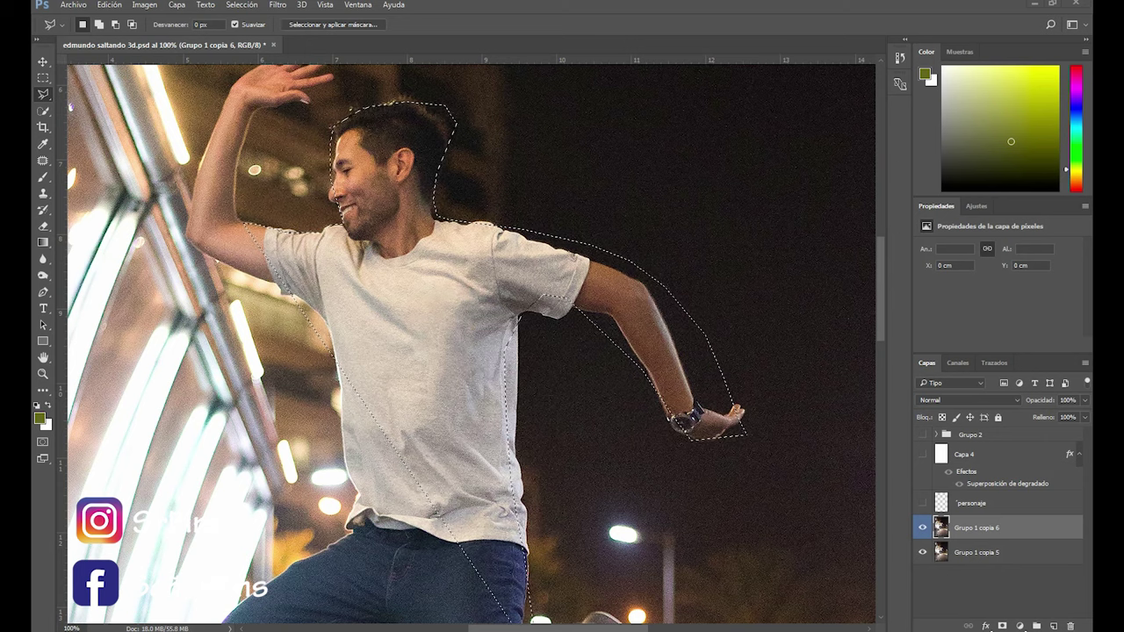
Switch to the Move tool and drop the partial upper-body selection
key(v)
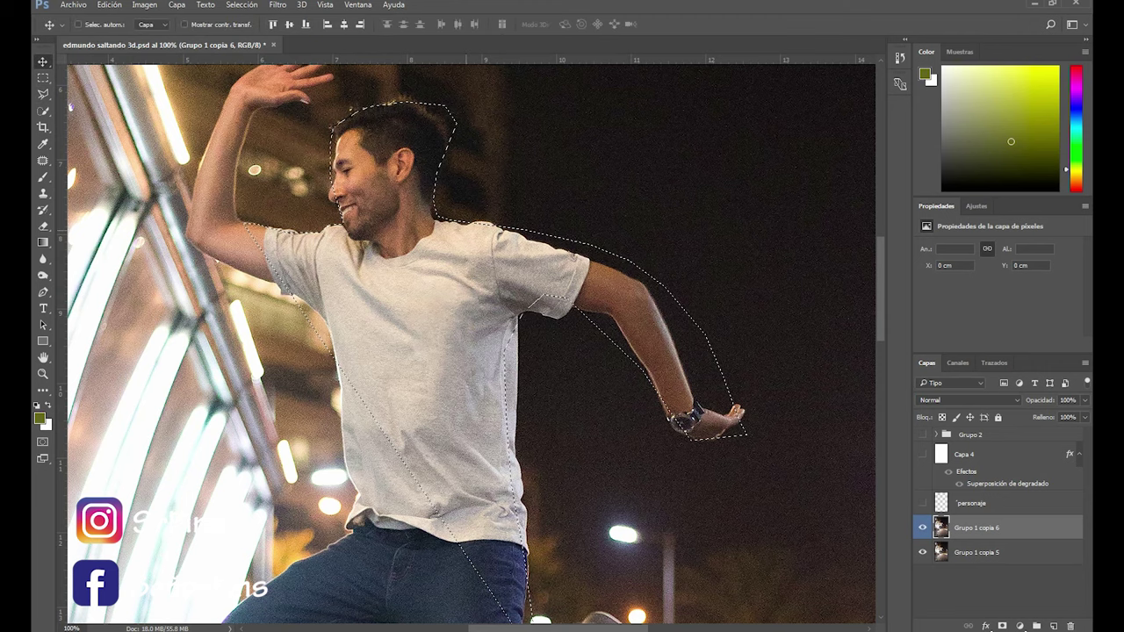
key(ctrl+d)
scroll(474, 342, down, 5)
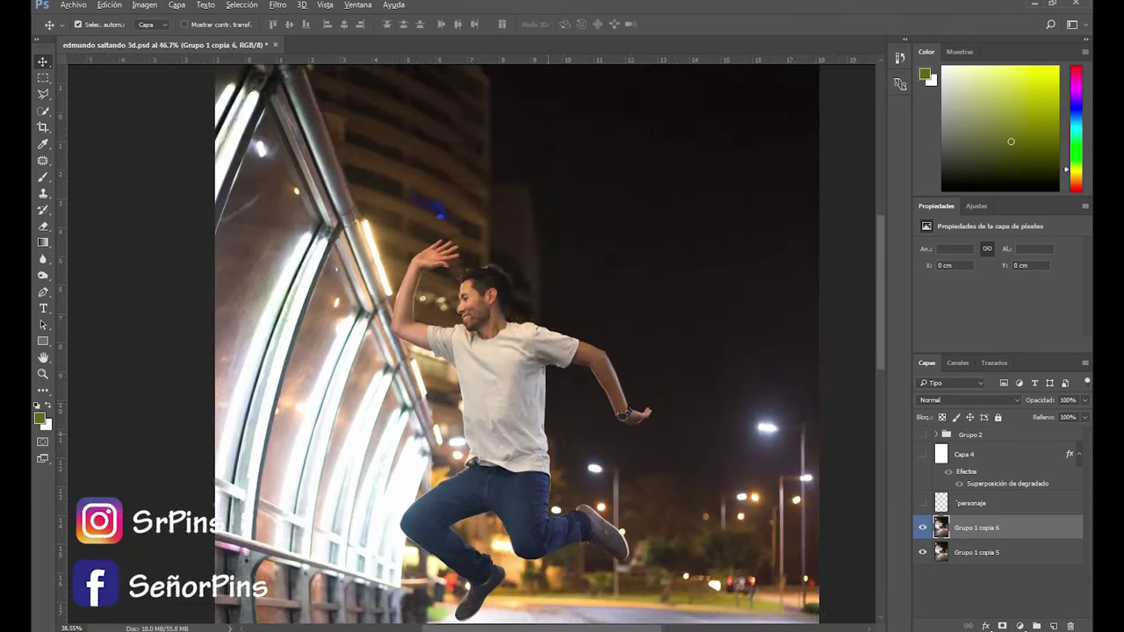
scroll(474, 342, down, 3)
scroll(566, 439, up, 2)
drag(566, 59, 567, 502)
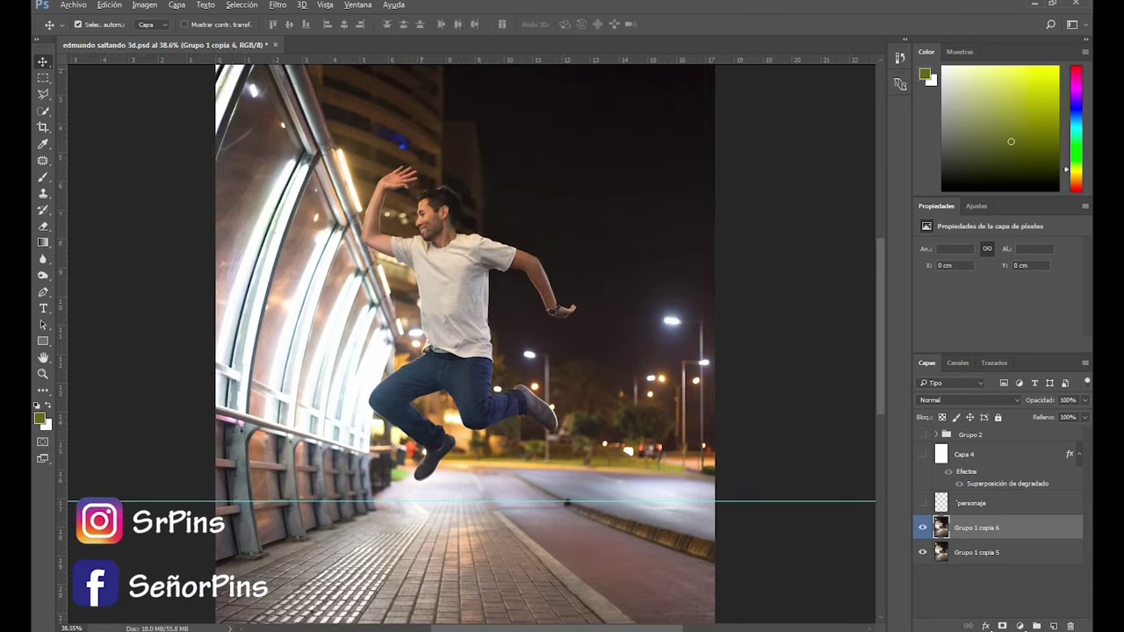
Load the saved cuerpo channel as the selection via Cargar selección
click(242, 5)
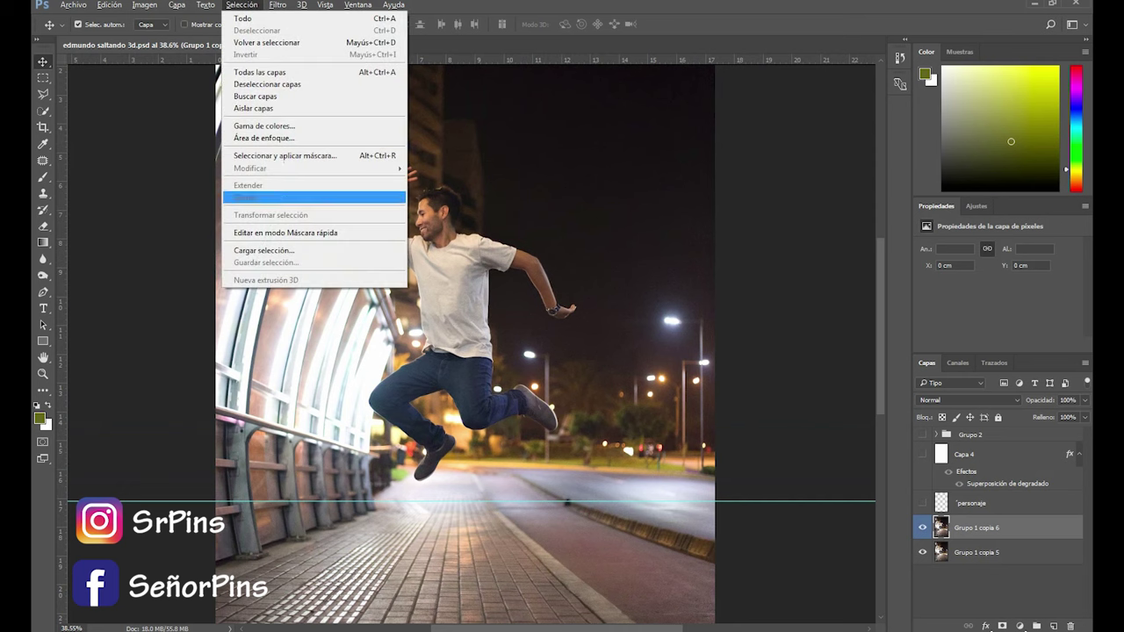
click(264, 251)
click(555, 205)
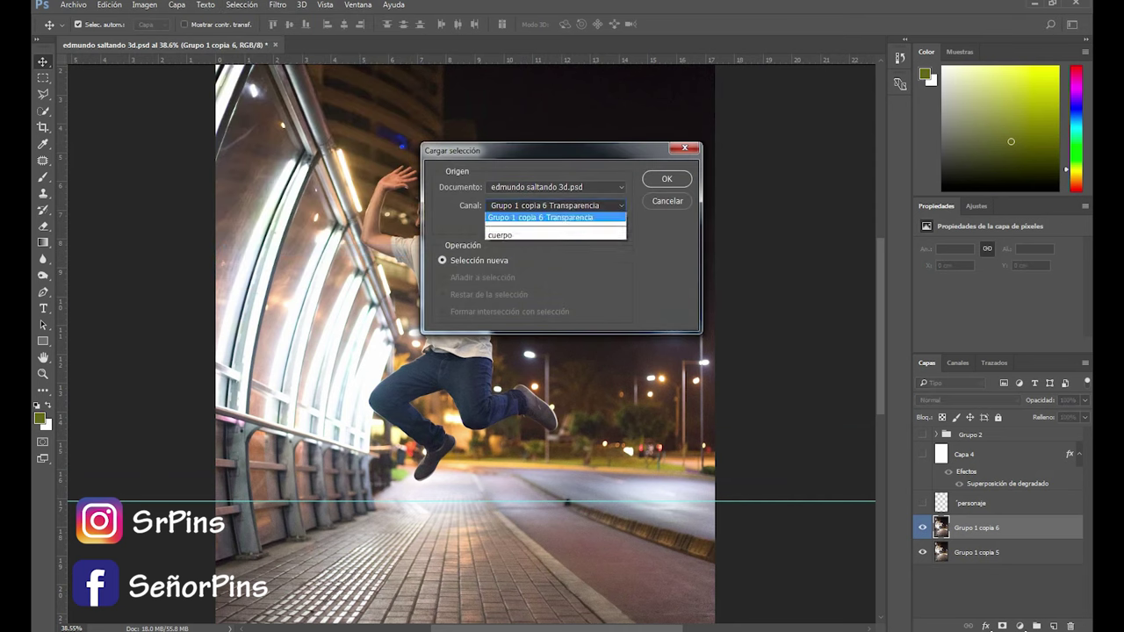
click(544, 230)
click(667, 178)
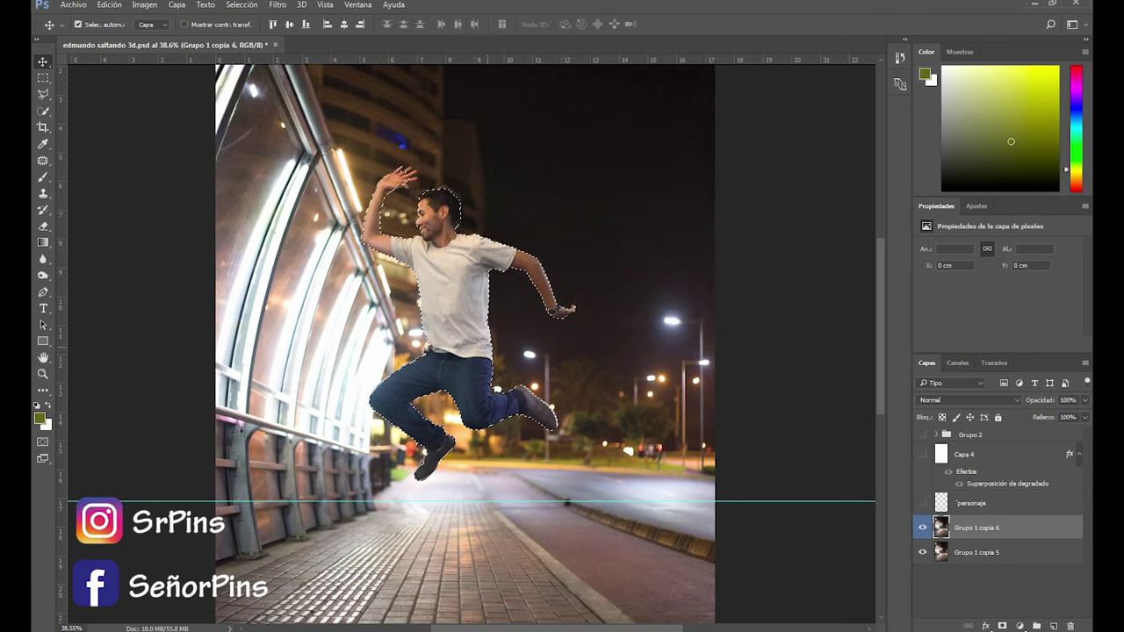
Make personaje the active layer, hide both Grupo 1 photo layers, and fill the outline white
scroll(414, 361, down, 1)
scroll(414, 361, down, 1)
scroll(413, 361, down, 1)
click(922, 503)
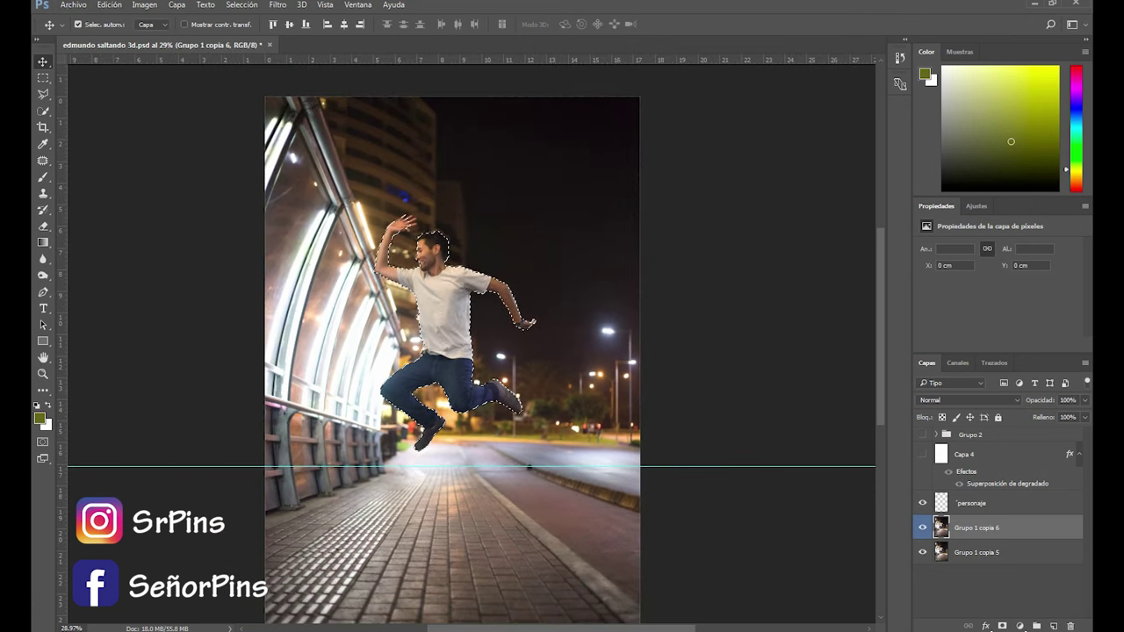
key(alt+bracketright)
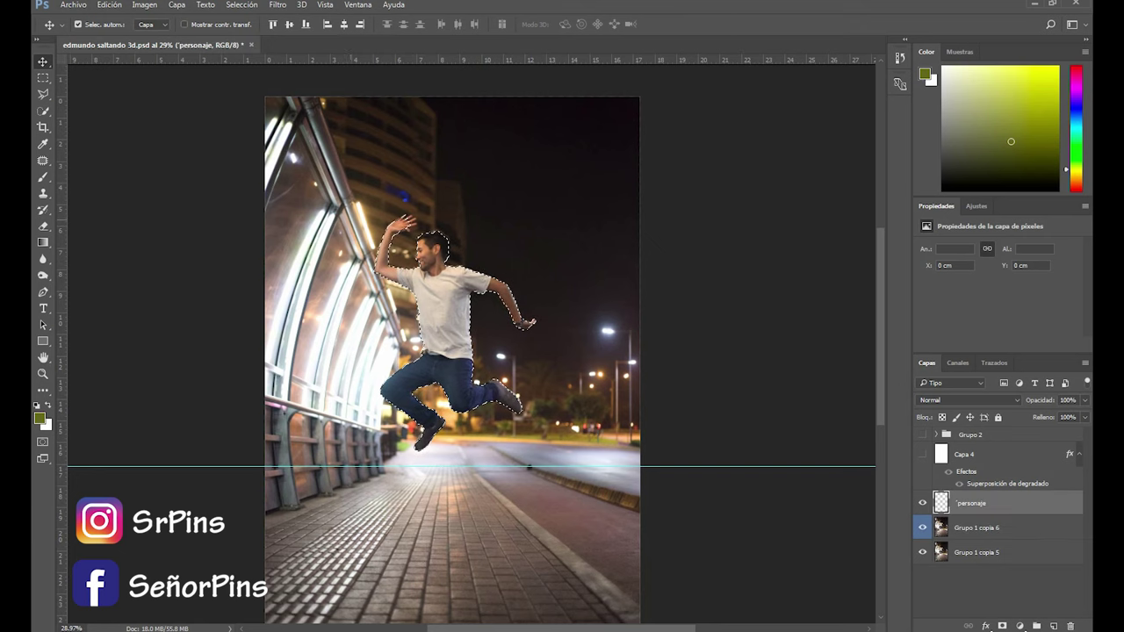
scroll(388, 230, up, 3)
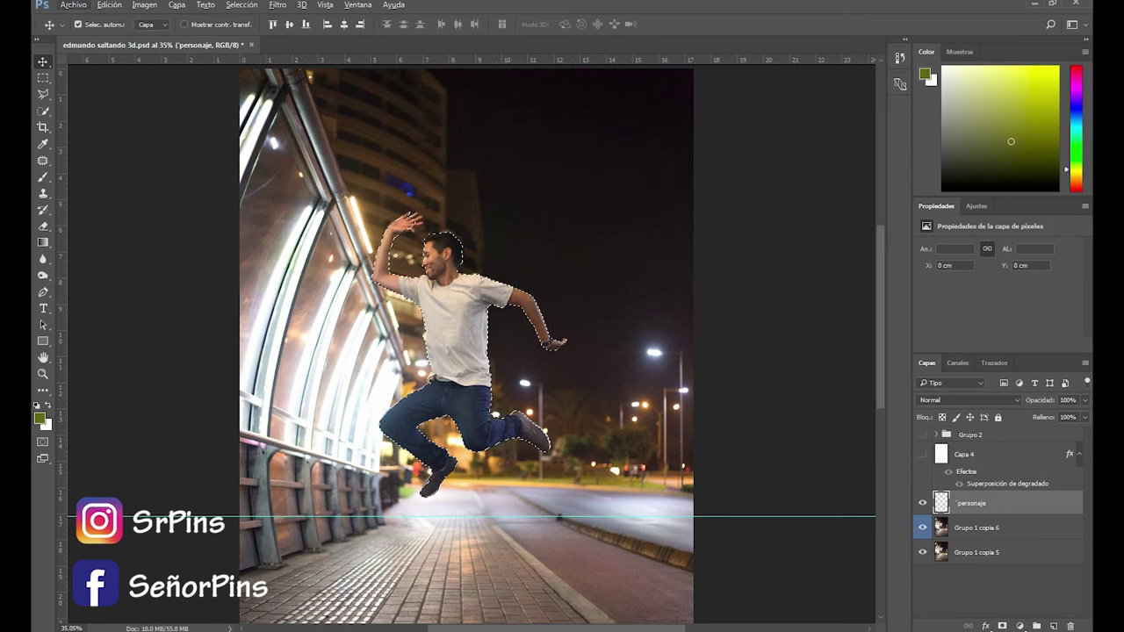
click(922, 528)
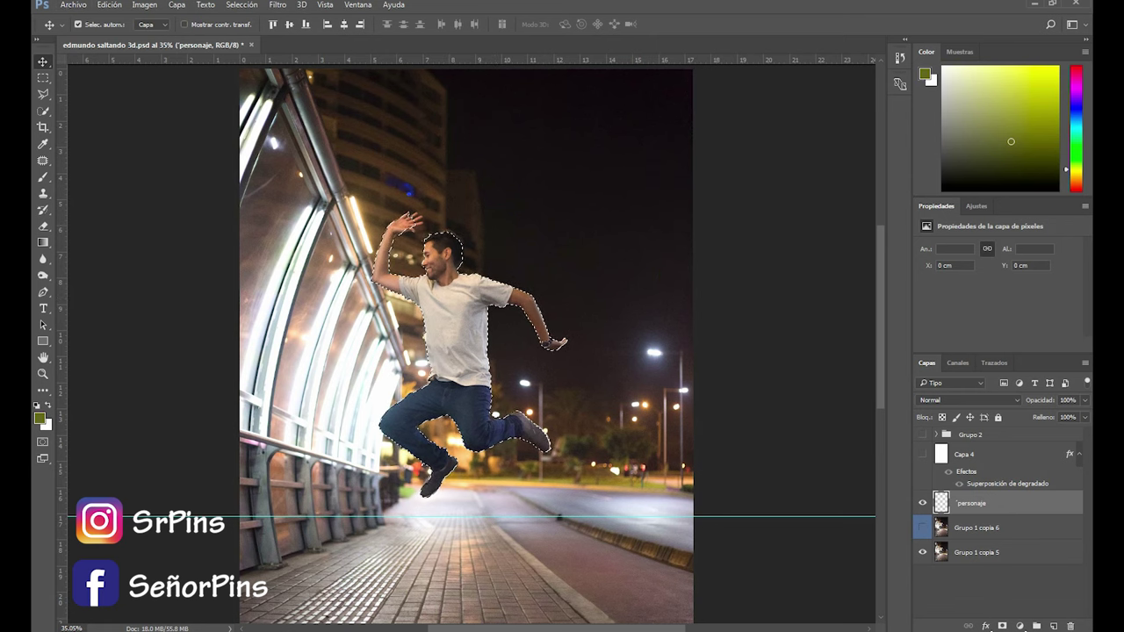
click(922, 552)
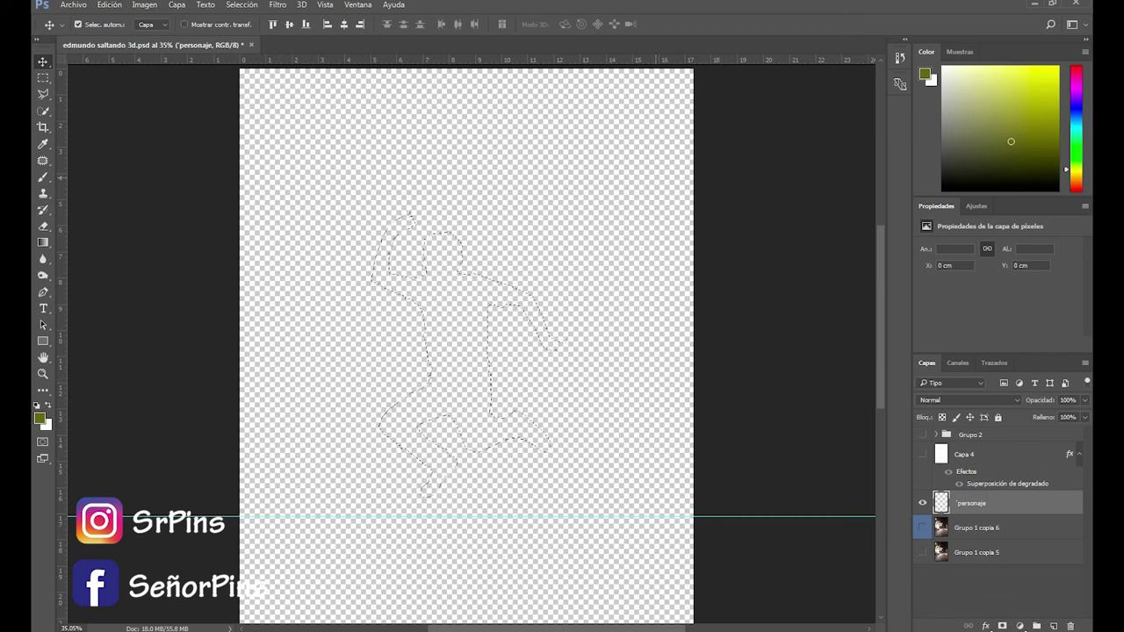
key(ctrl)
key(ctrl+BackSpace)
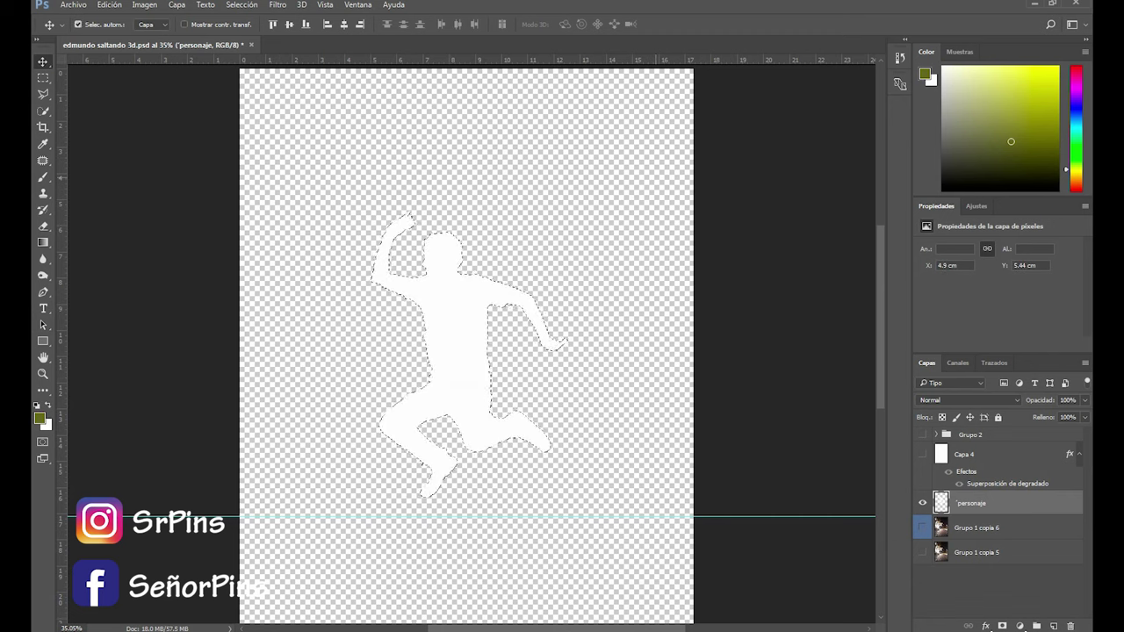
click(387, 566)
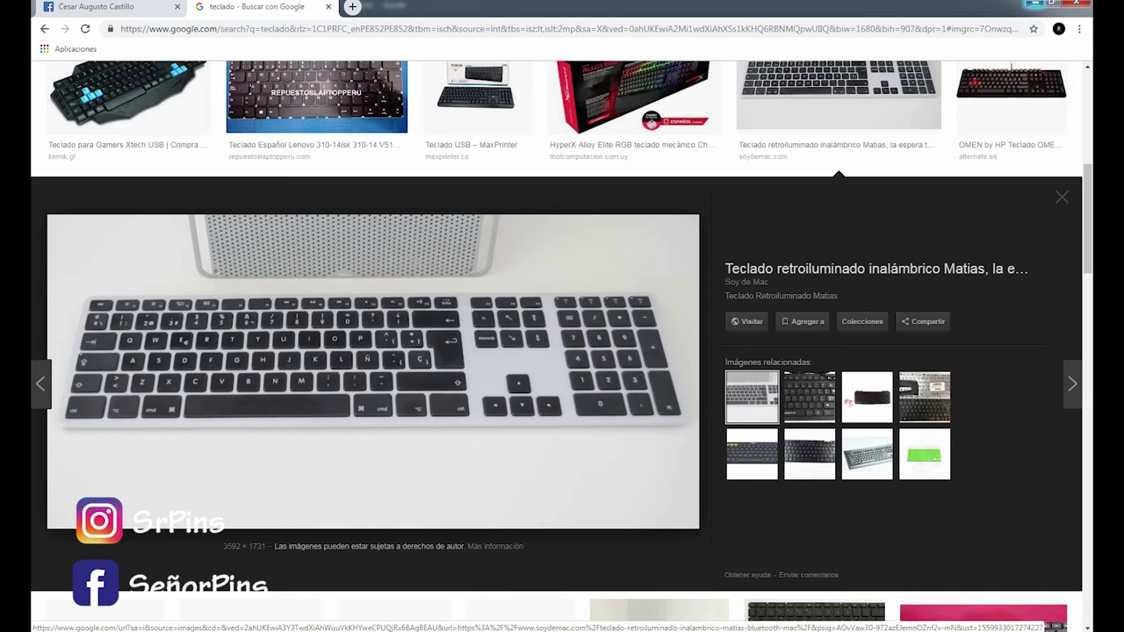
Minimise the Chrome window to uncover edmundo saltando 3d.psd in Photoshop
click(1034, 4)
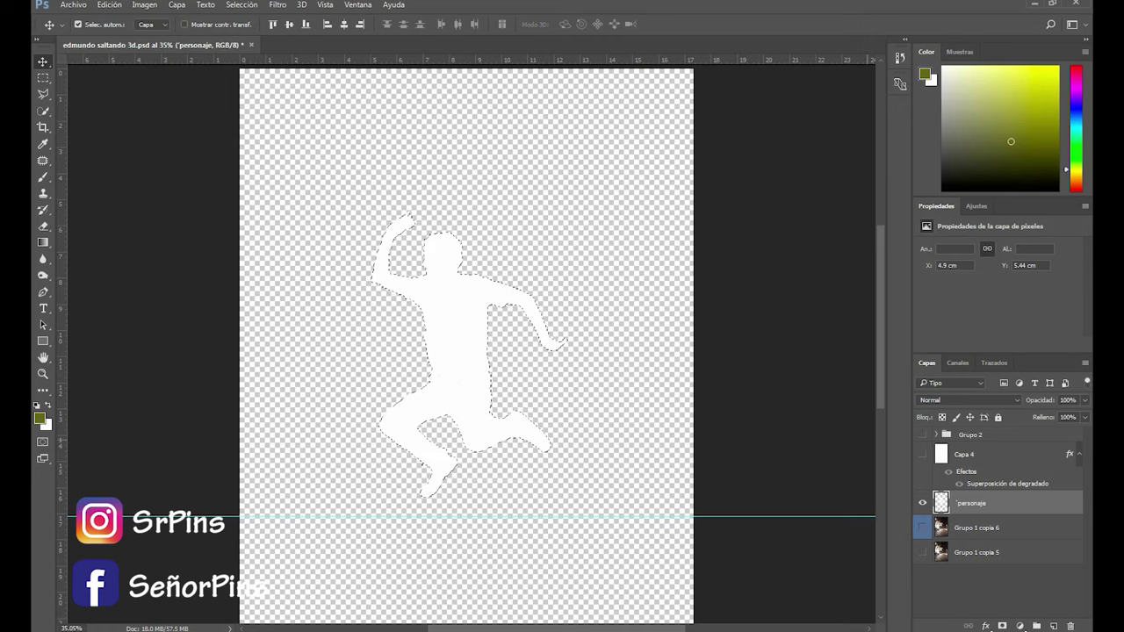
Show the Capa 4 gradient below personaje and refill the silhouette solid white
click(922, 454)
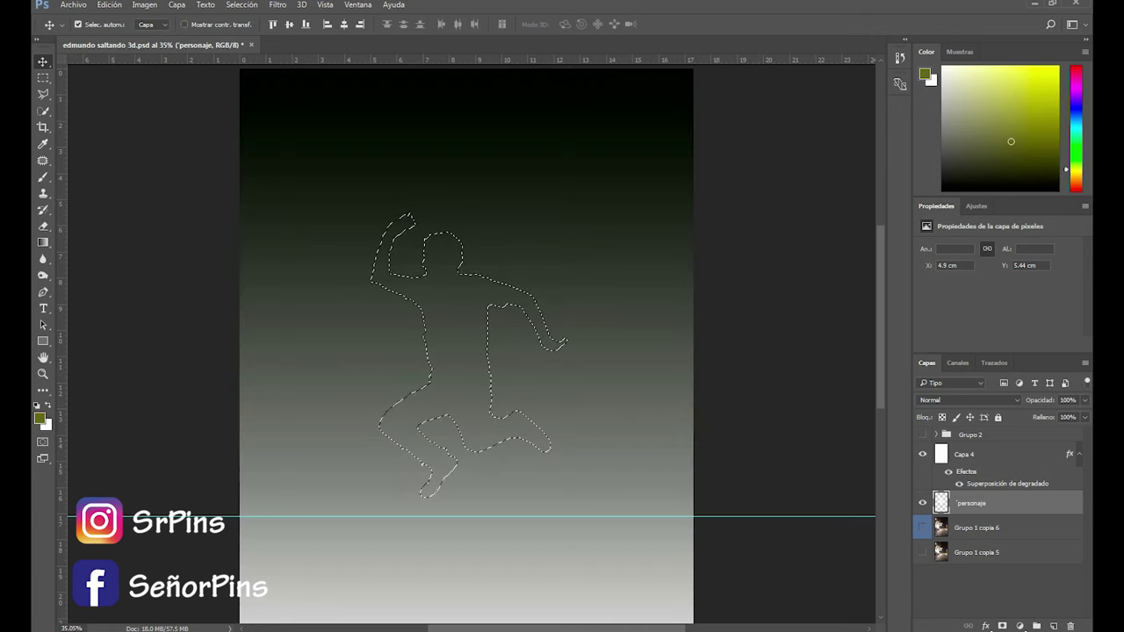
drag(965, 456, 966, 452)
key(ctrl+BackSpace)
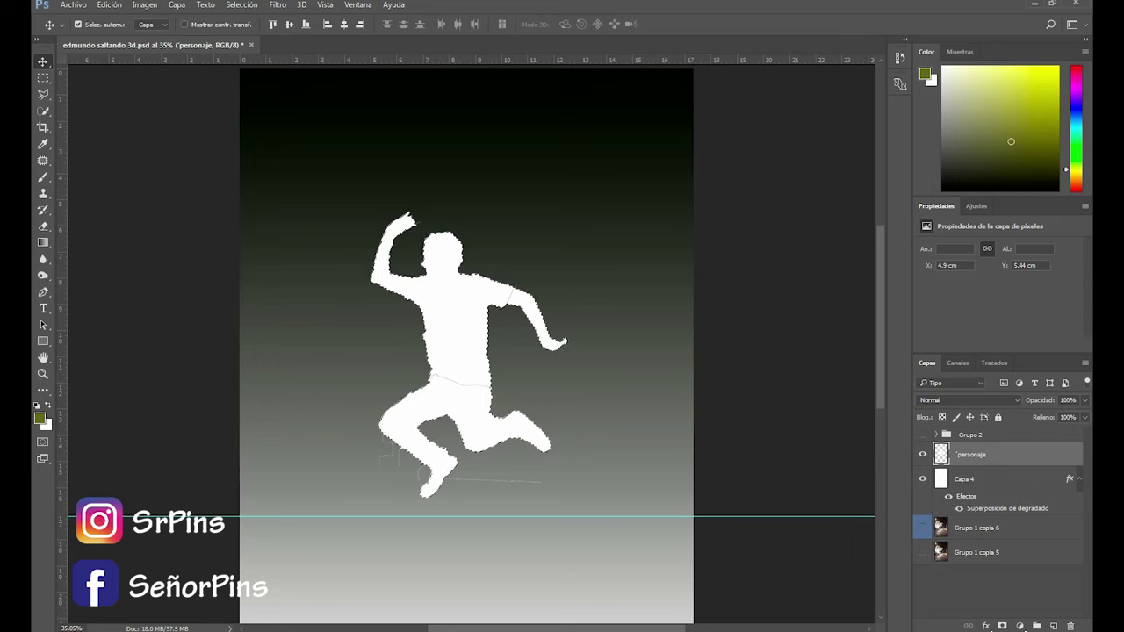
Sample a light grey from the lower gradient with the Eyedropper
scroll(470, 343, down, 2)
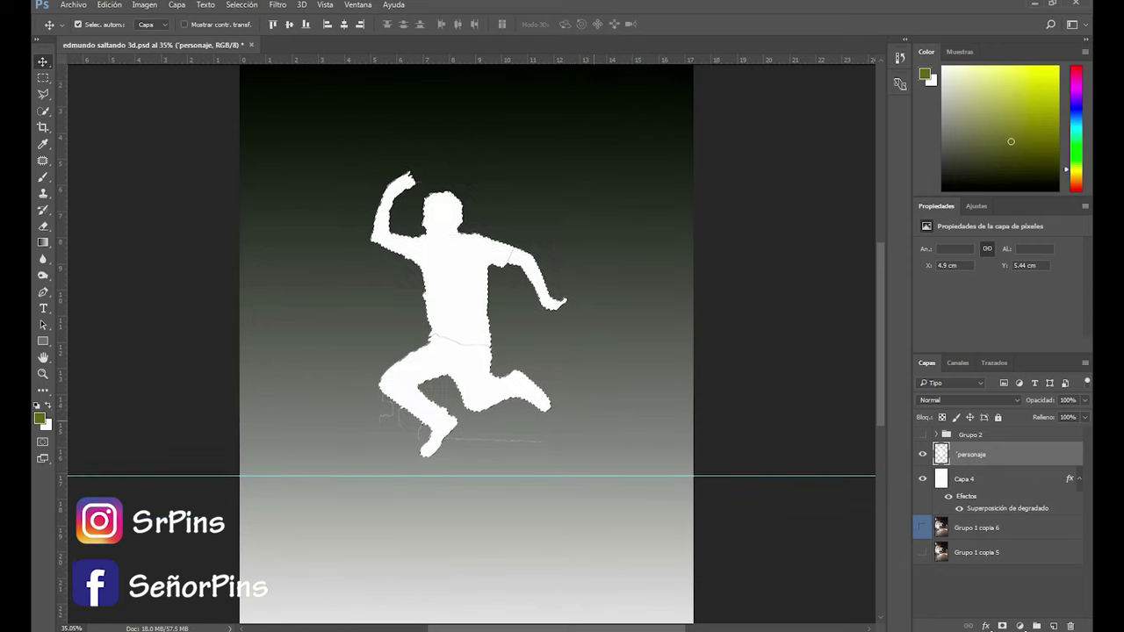
scroll(470, 343, down, 2)
scroll(469, 343, down, 1)
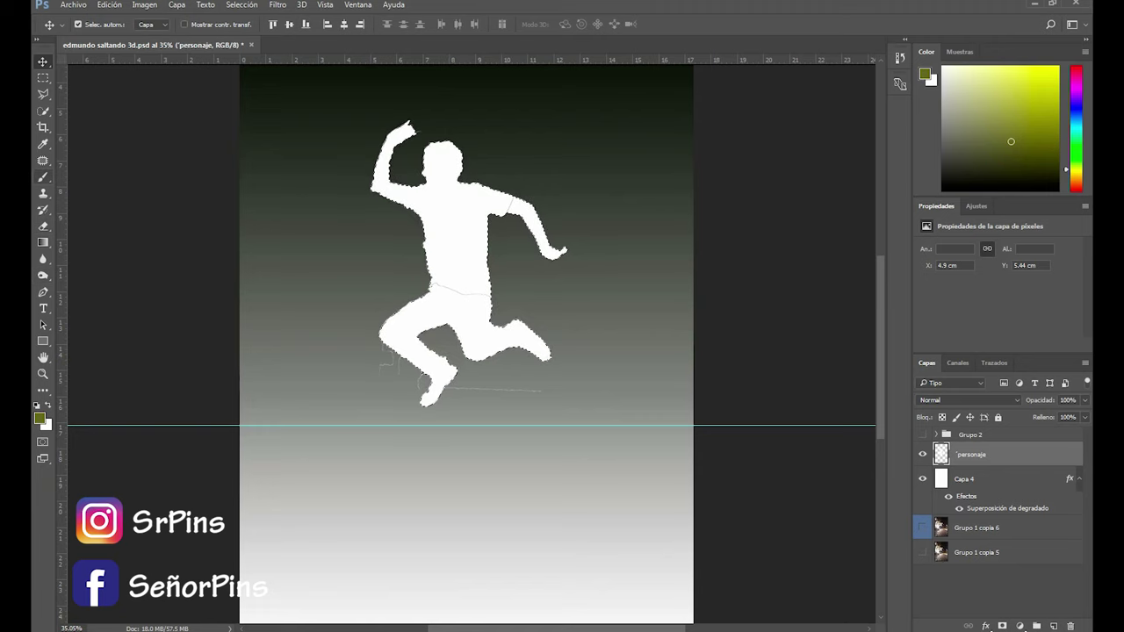
click(43, 144)
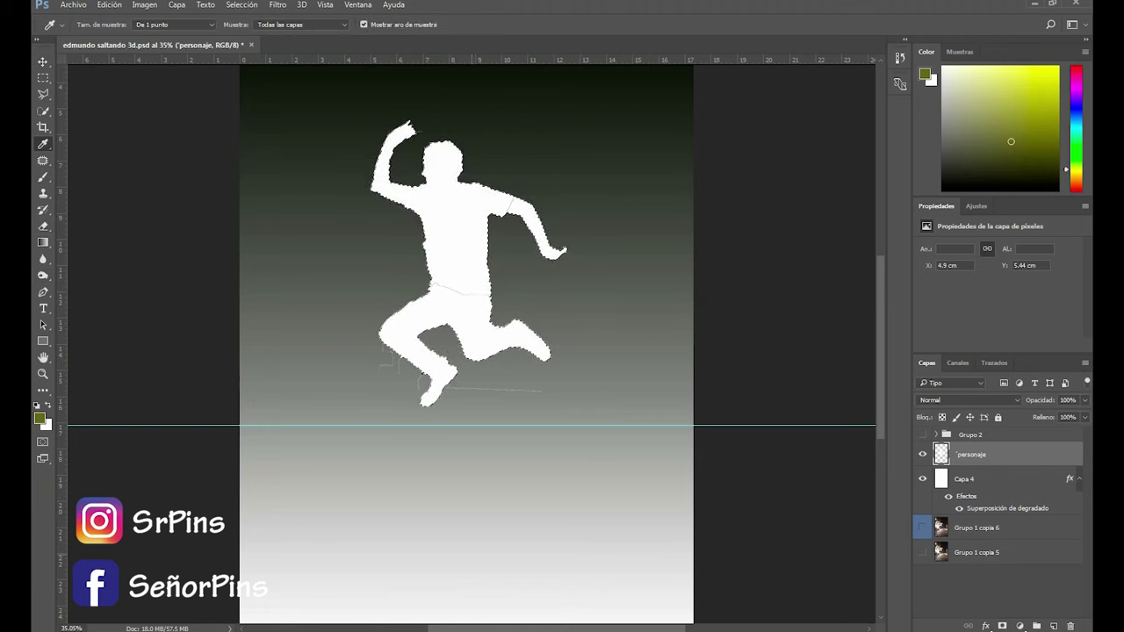
drag(471, 557, 453, 546)
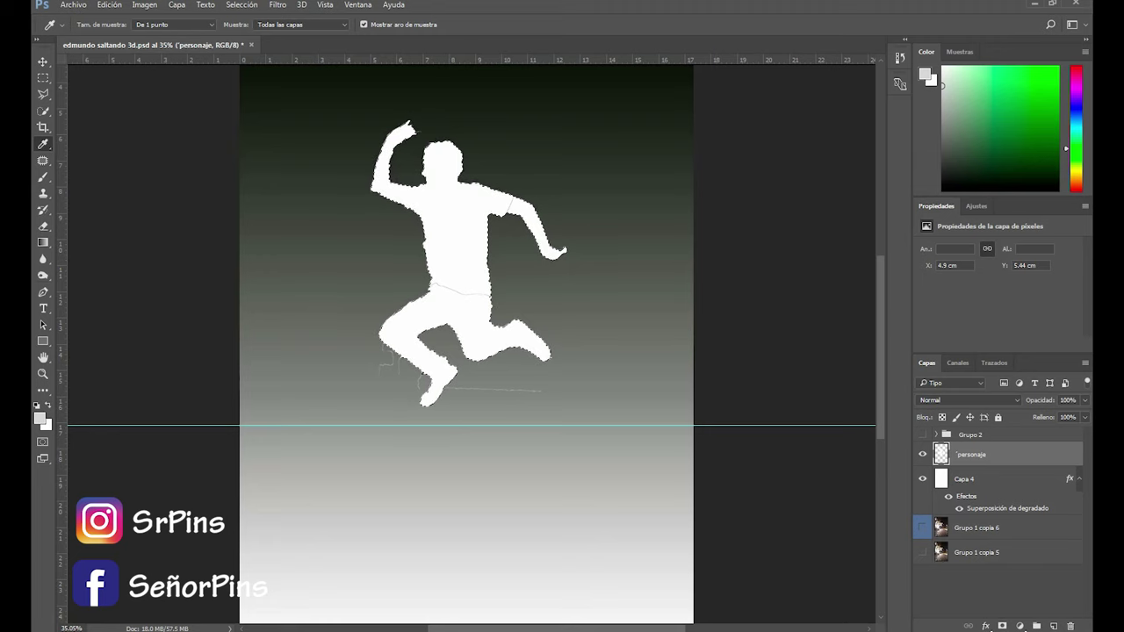
Browse and close the toolbar customisation list, then open the Gradient/Paint Bucket flyout
click(42, 390)
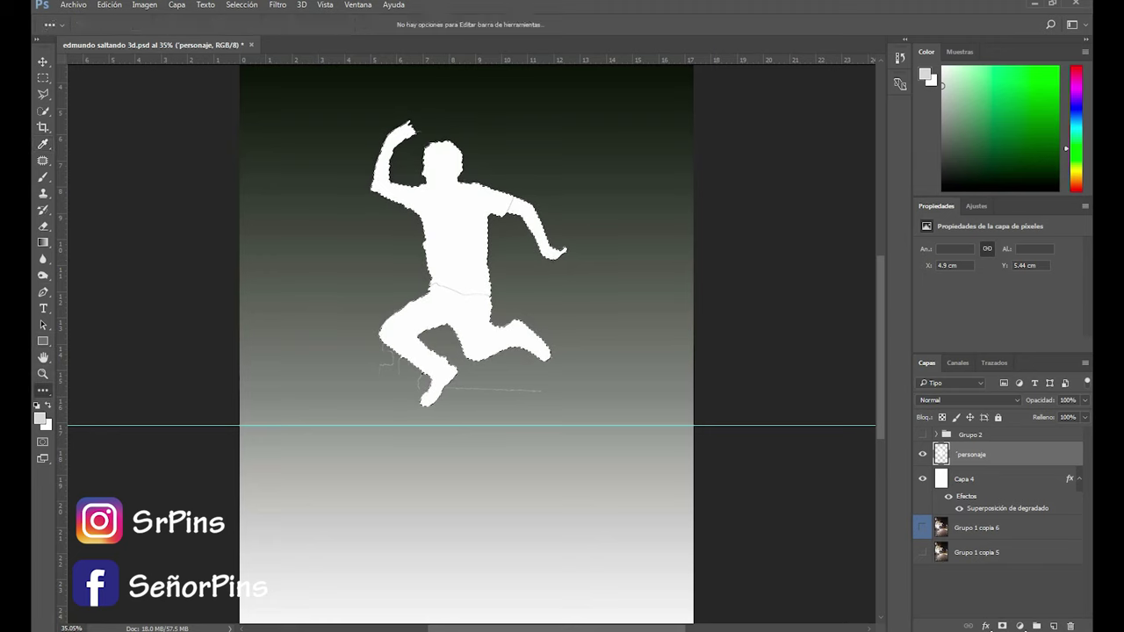
click(121, 390)
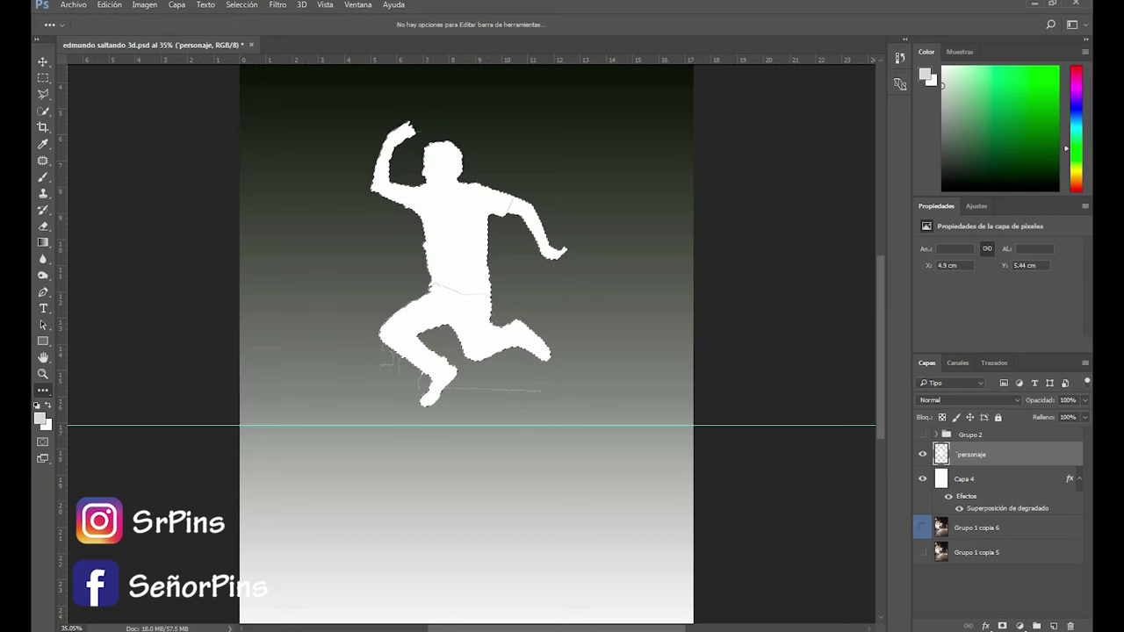
click(42, 389)
click(121, 390)
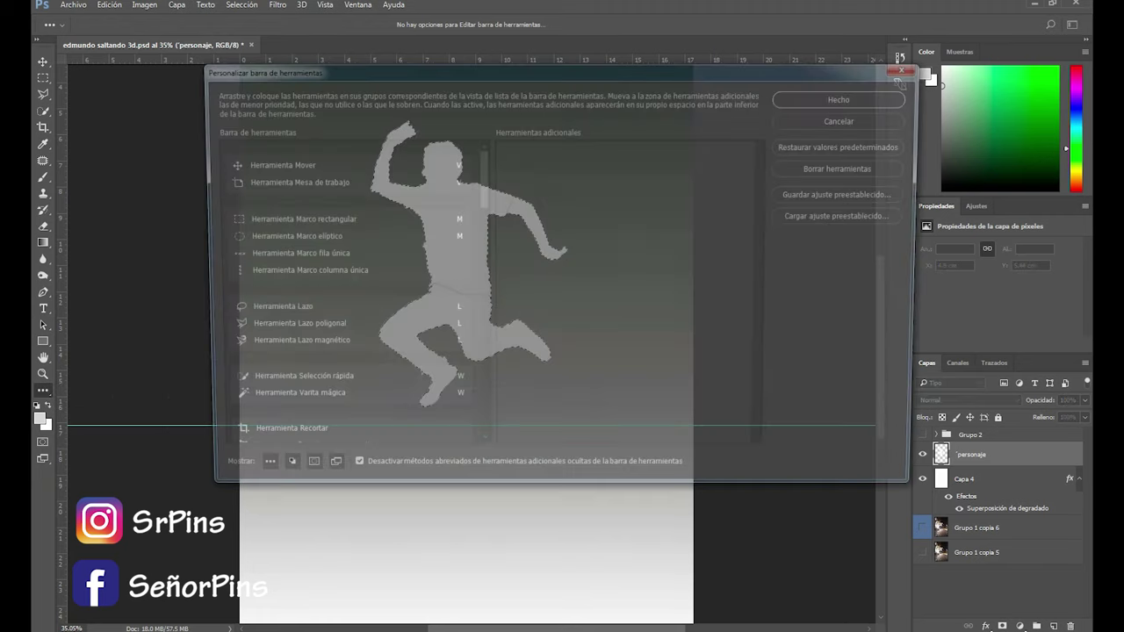
scroll(342, 299, down, 5)
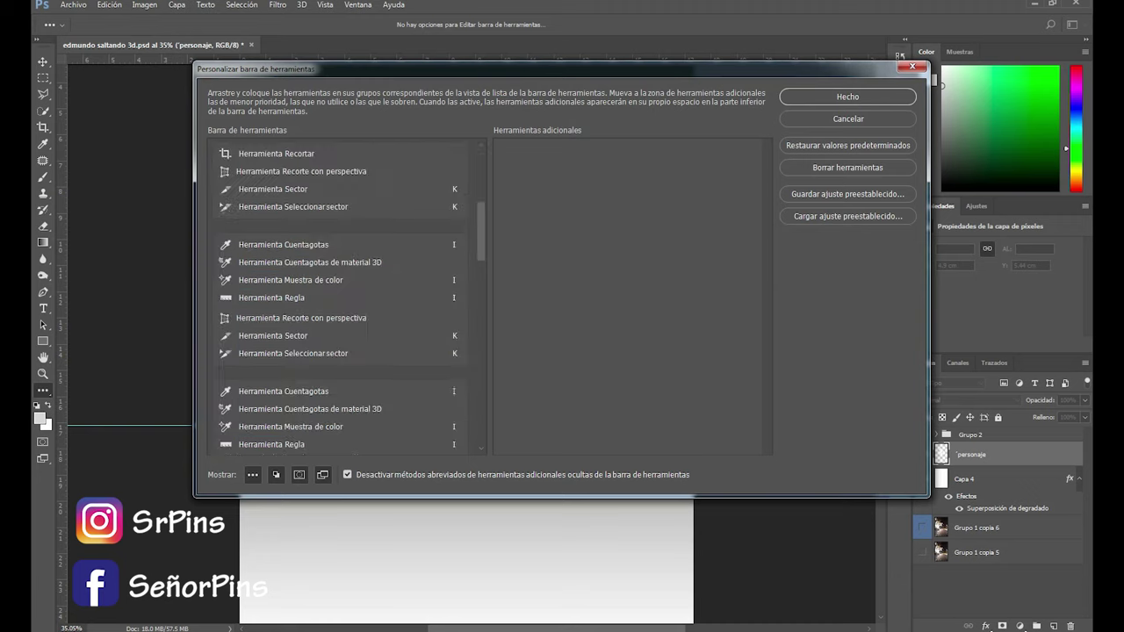
scroll(342, 298, down, 5)
scroll(342, 299, down, 3)
scroll(343, 299, down, 2)
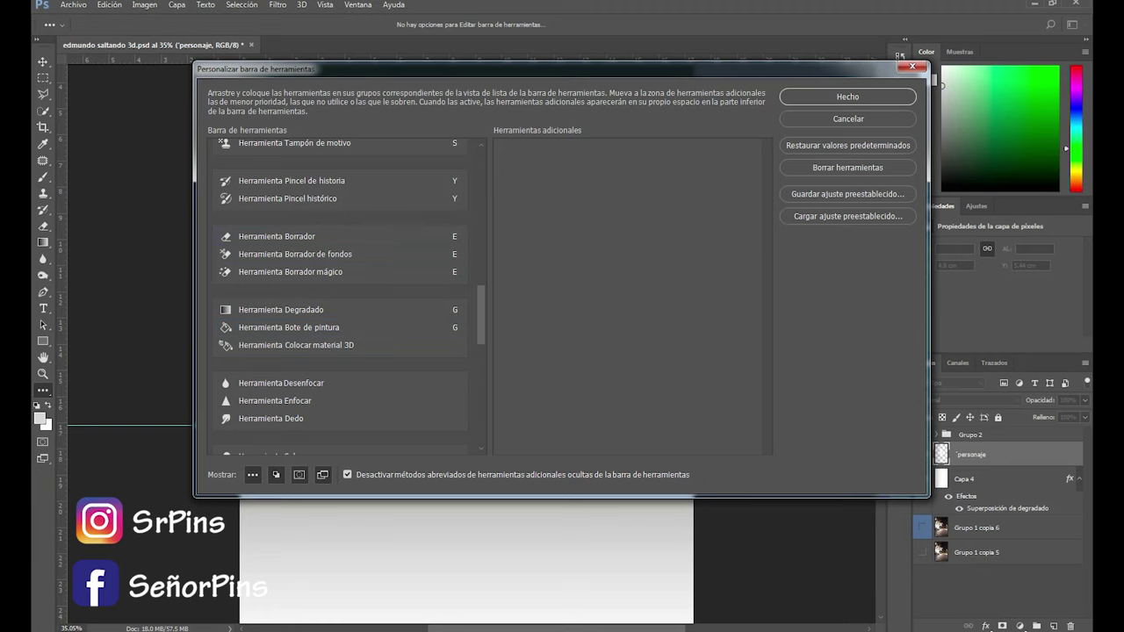
key(Return)
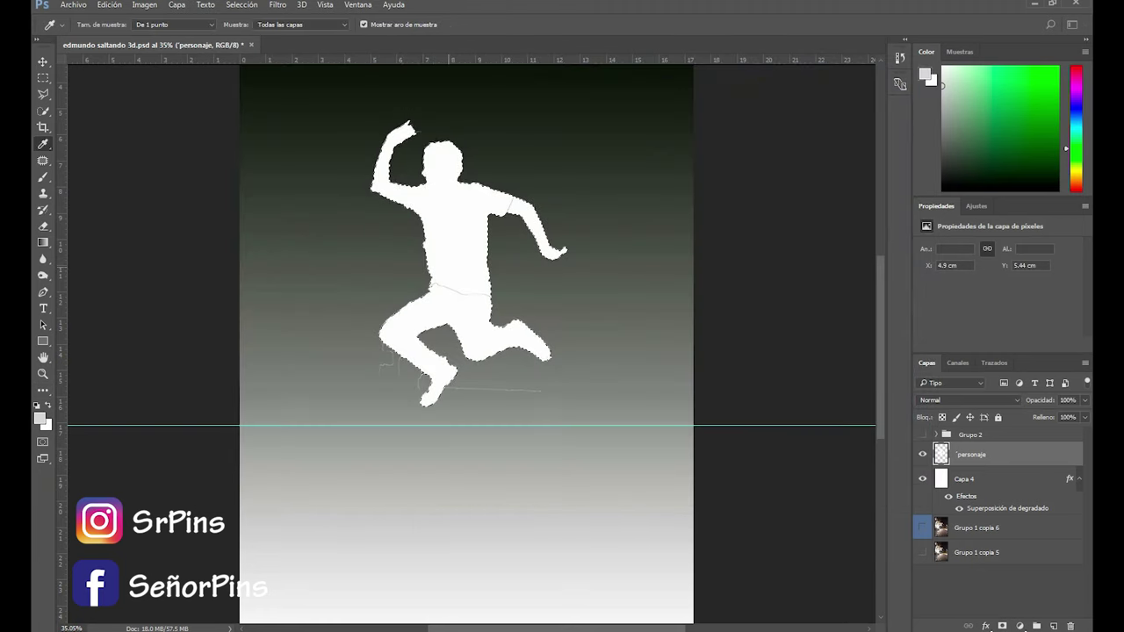
click(42, 389)
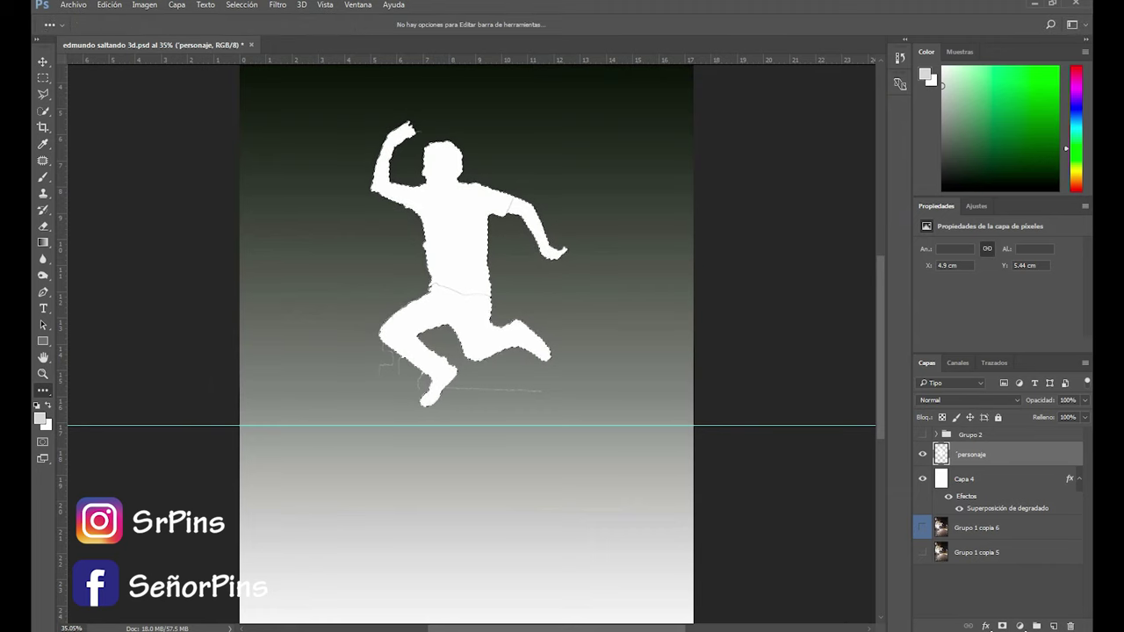
drag(43, 243, 74, 254)
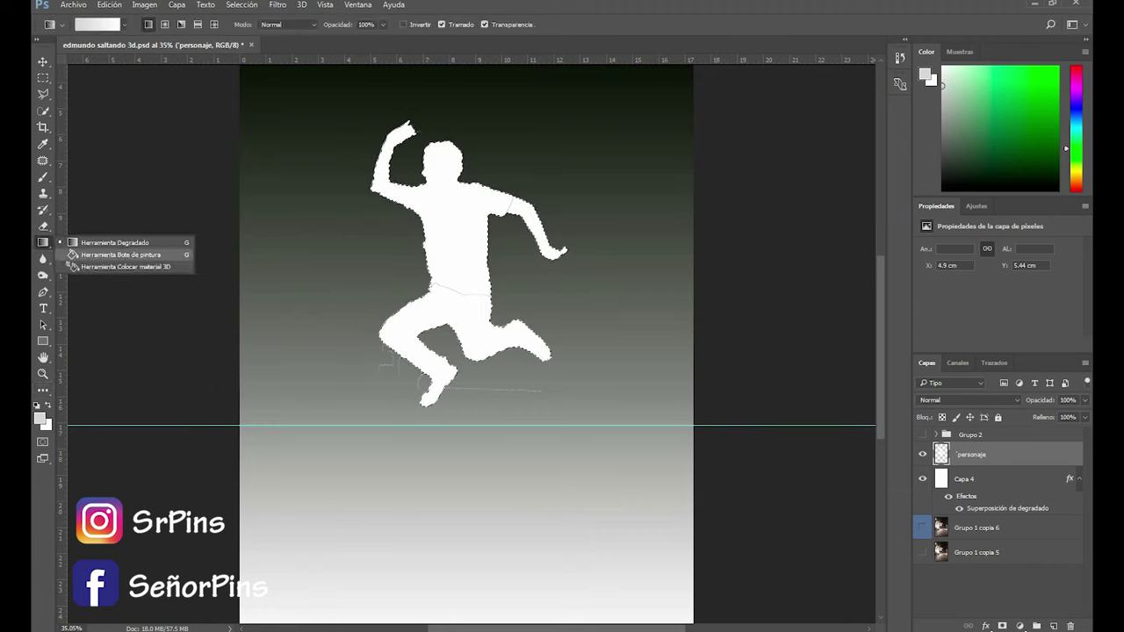
Fill the jumping silhouette light grey with the Paint Bucket tool
click(74, 255)
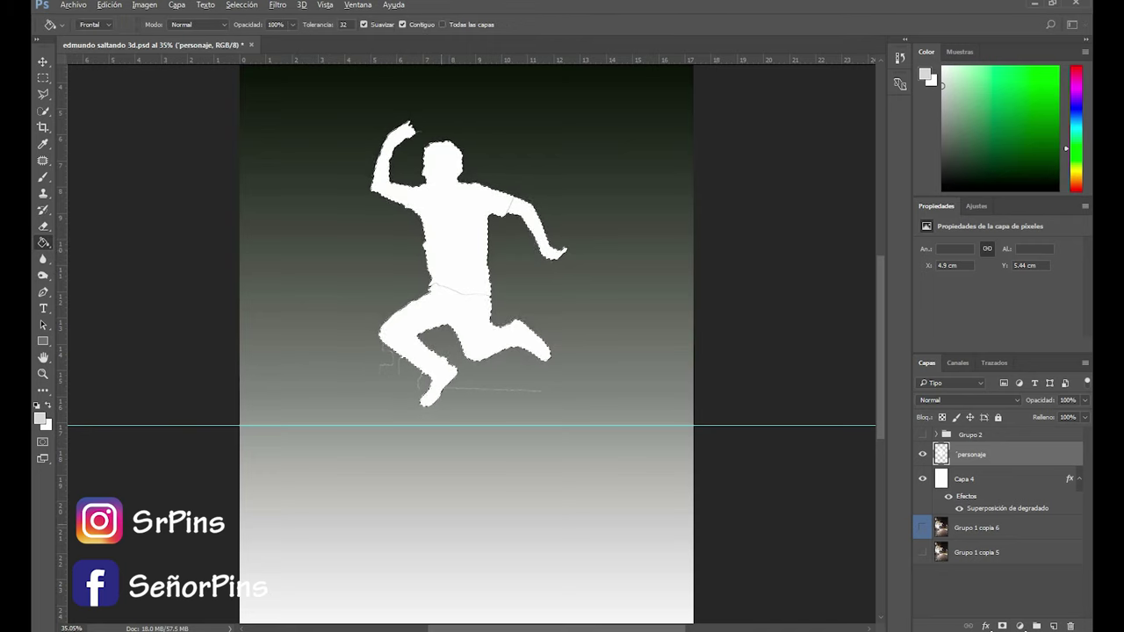
key(d)
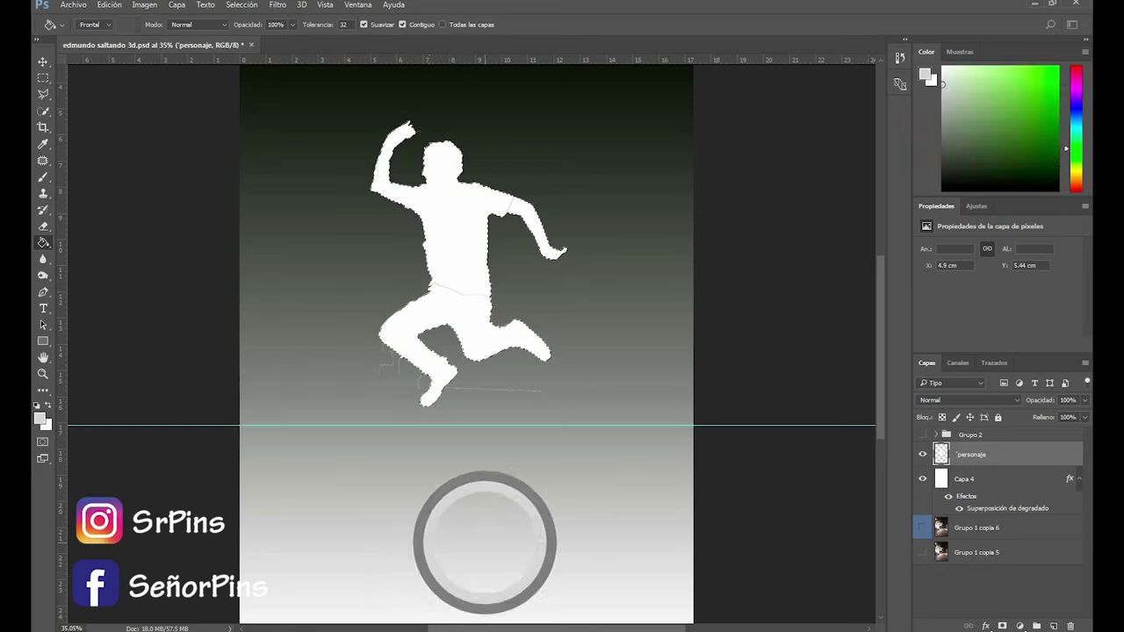
click(472, 248)
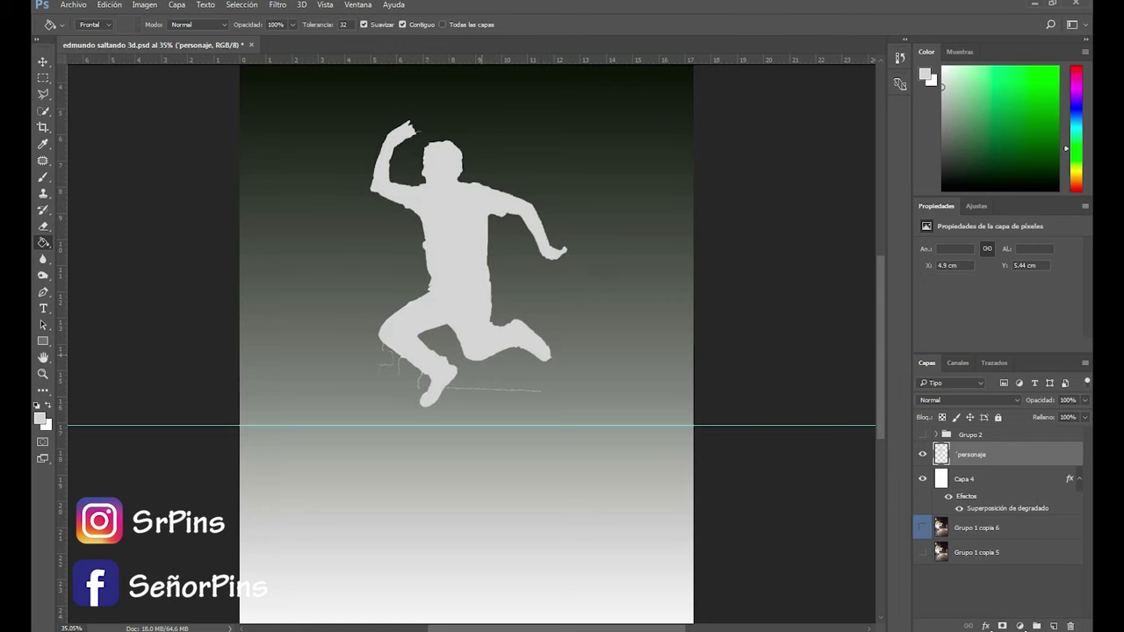
scroll(481, 403, down, 1)
scroll(480, 403, down, 1)
scroll(470, 344, up, 1)
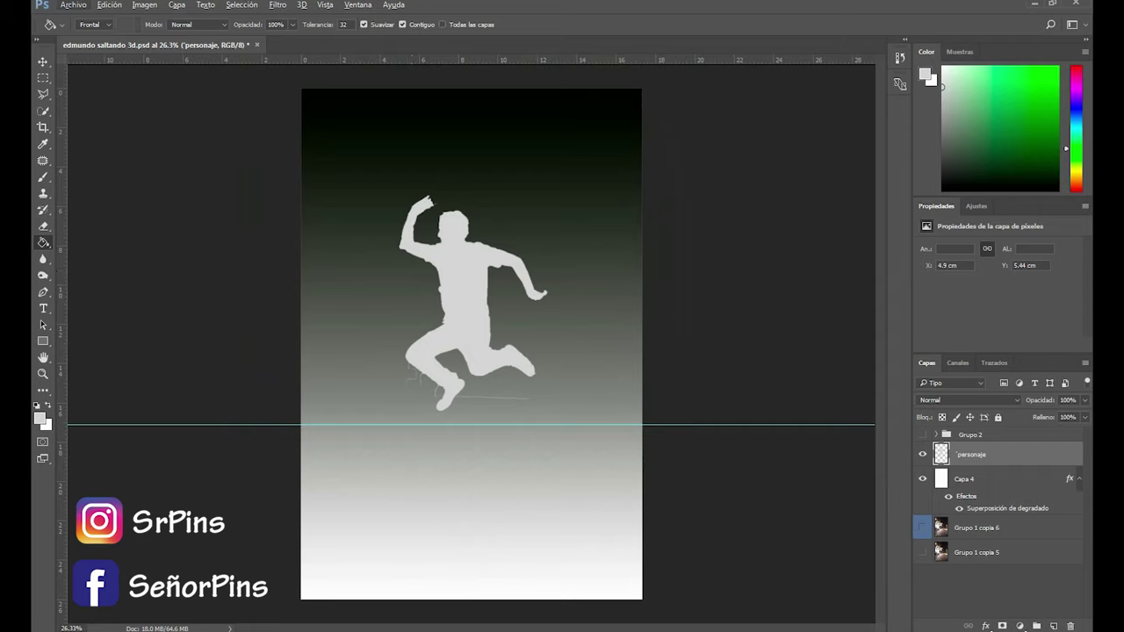
Toggle Grupo 2's visibility to compare, leaving the group hidden
click(922, 434)
click(921, 434)
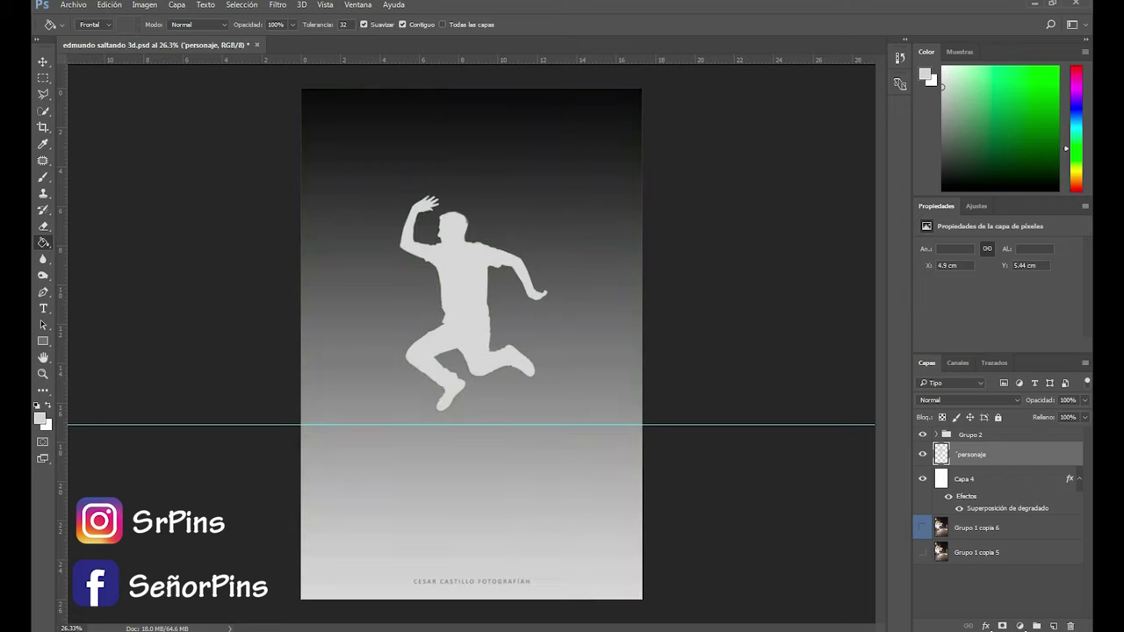
click(922, 435)
click(922, 435)
click(922, 434)
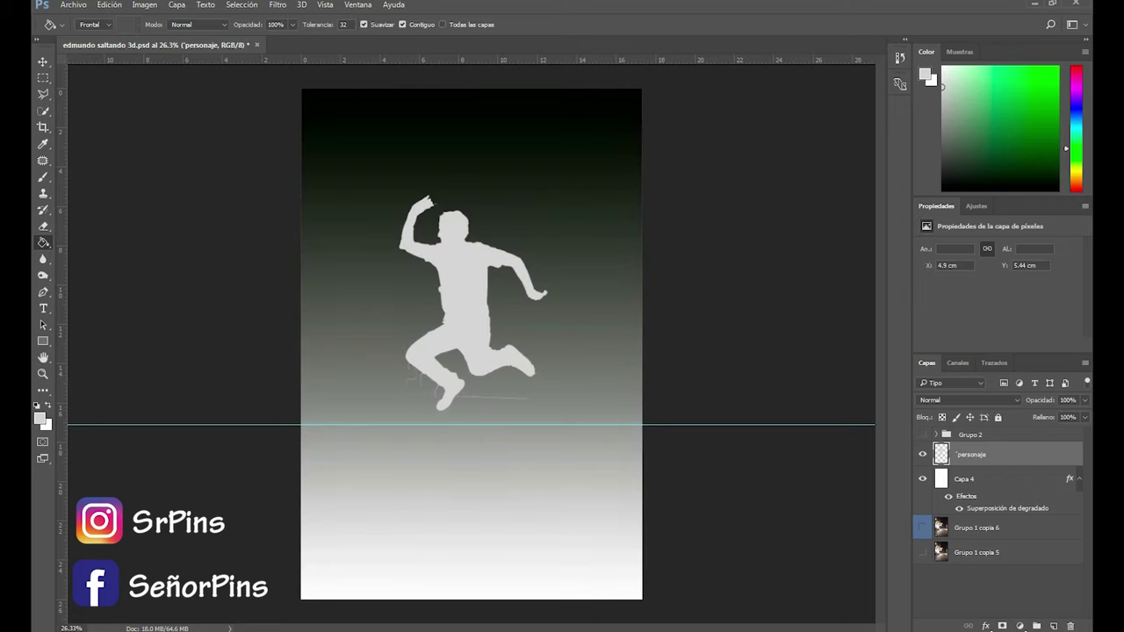
click(922, 434)
Start Guardar como with the Escritorio as the save location
click(73, 5)
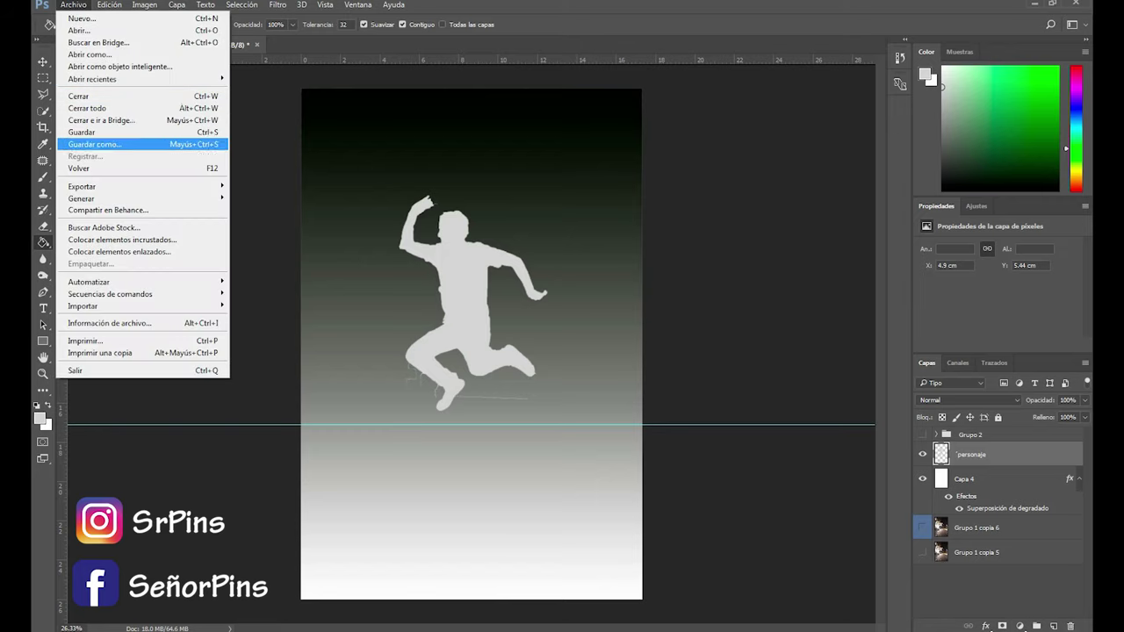
click(97, 144)
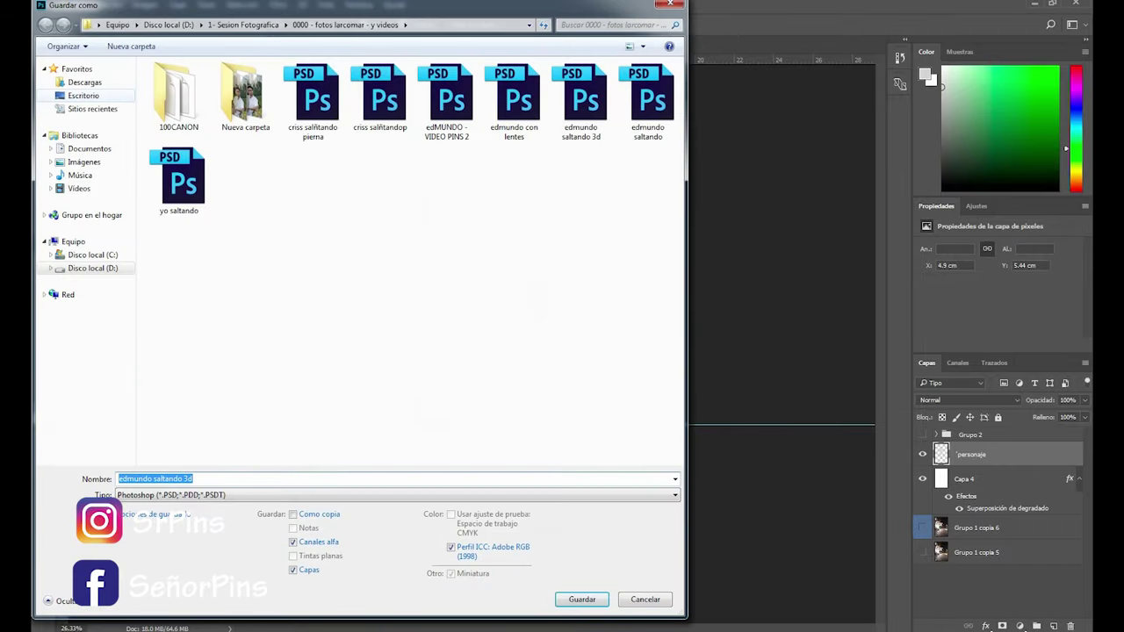
click(84, 95)
scroll(527, 316, down, 2)
scroll(527, 316, down, 2)
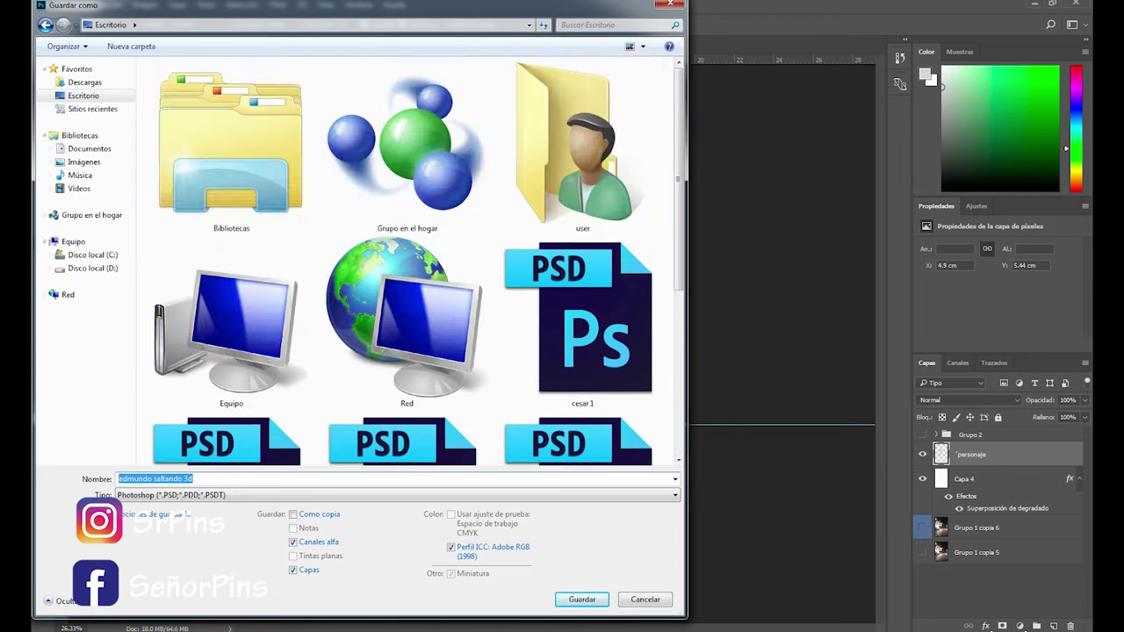
Name the file edmundo_depth
text(foto)
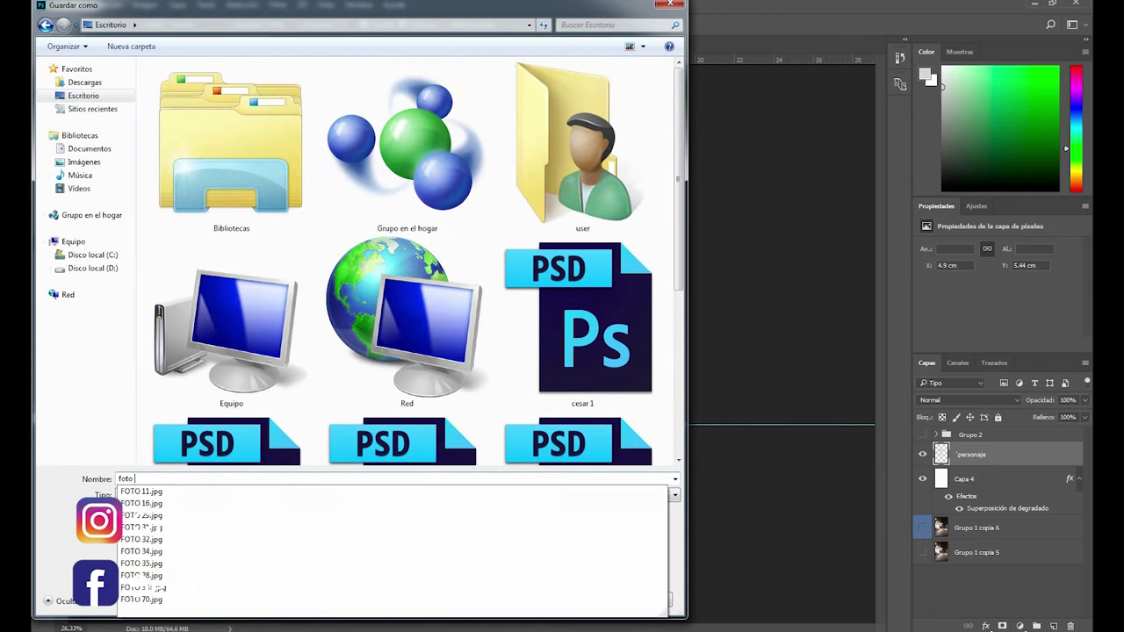
text( a)
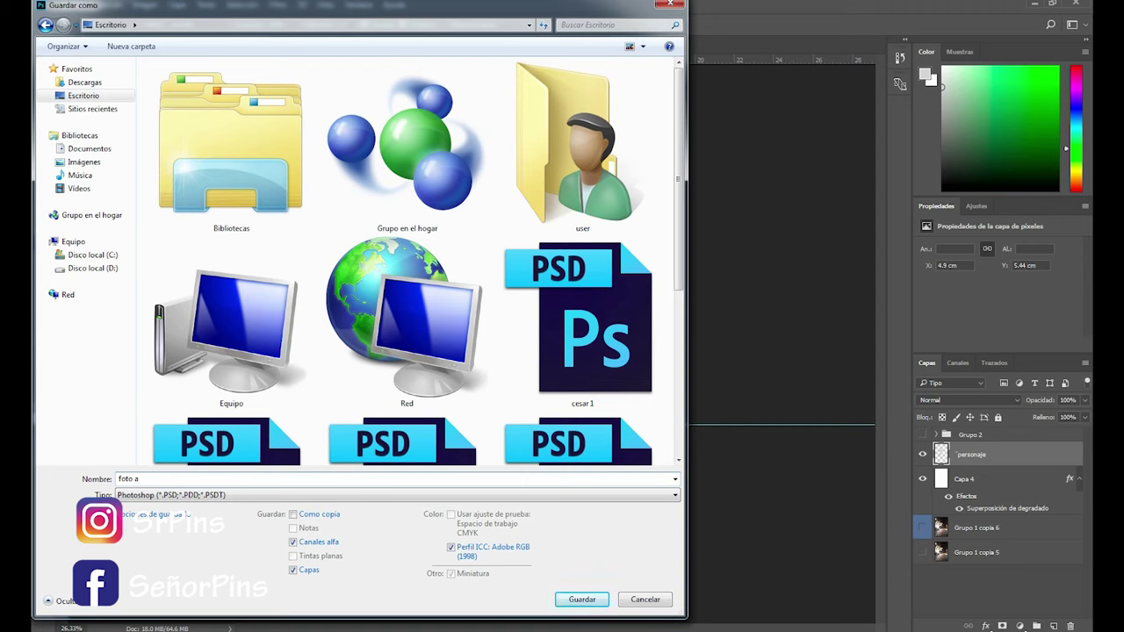
text(_depth)
key(Left)
key(Left)
key(Left)
key(Delete)
key(BackSpace)
key(BackSpace)
key(BackSpace)
text(ramo)
key(BackSpace)
key(BackSpace)
key(BackSpace)
key(BackSpace)
text(edmundo)
Save it as JPEG at quality 12 (Máxima)
click(395, 494)
click(571, 381)
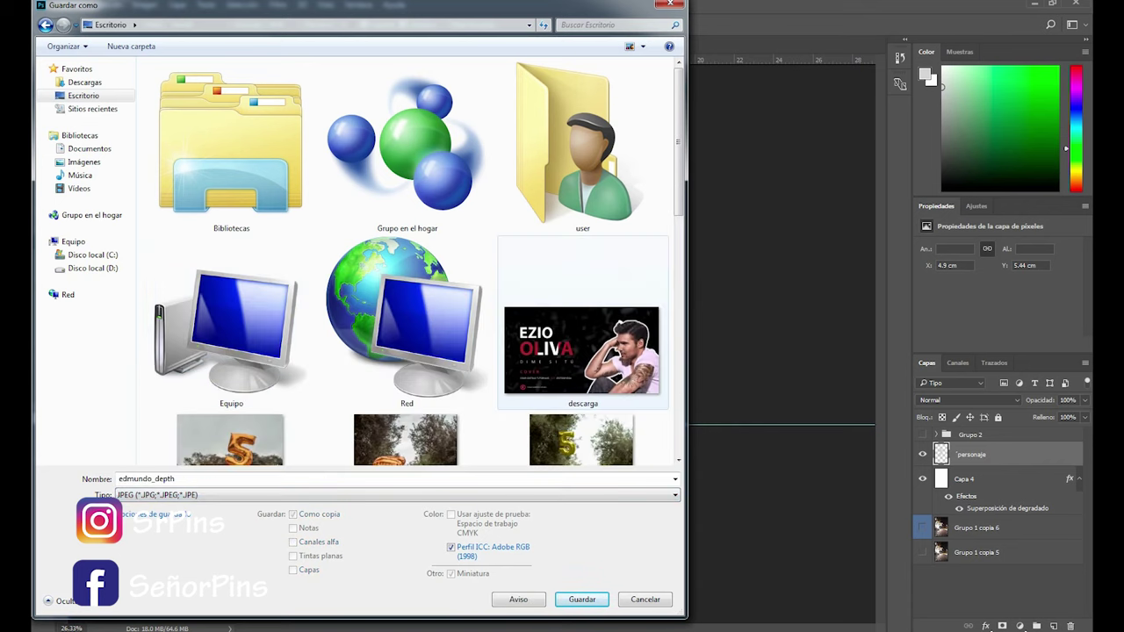
scroll(579, 351, down, 10)
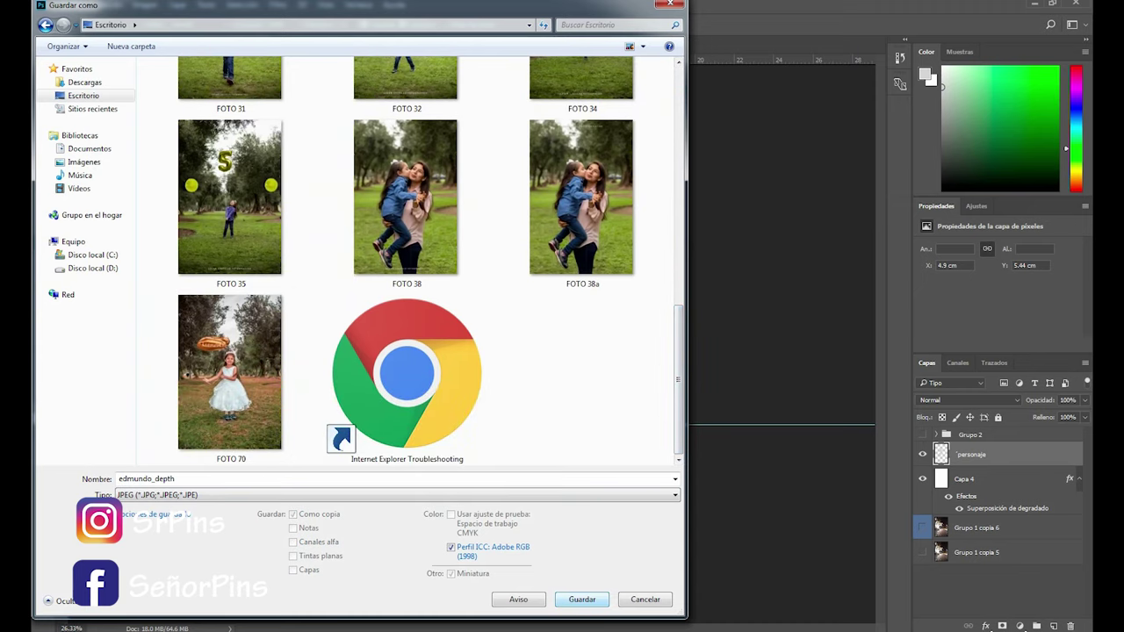
click(581, 599)
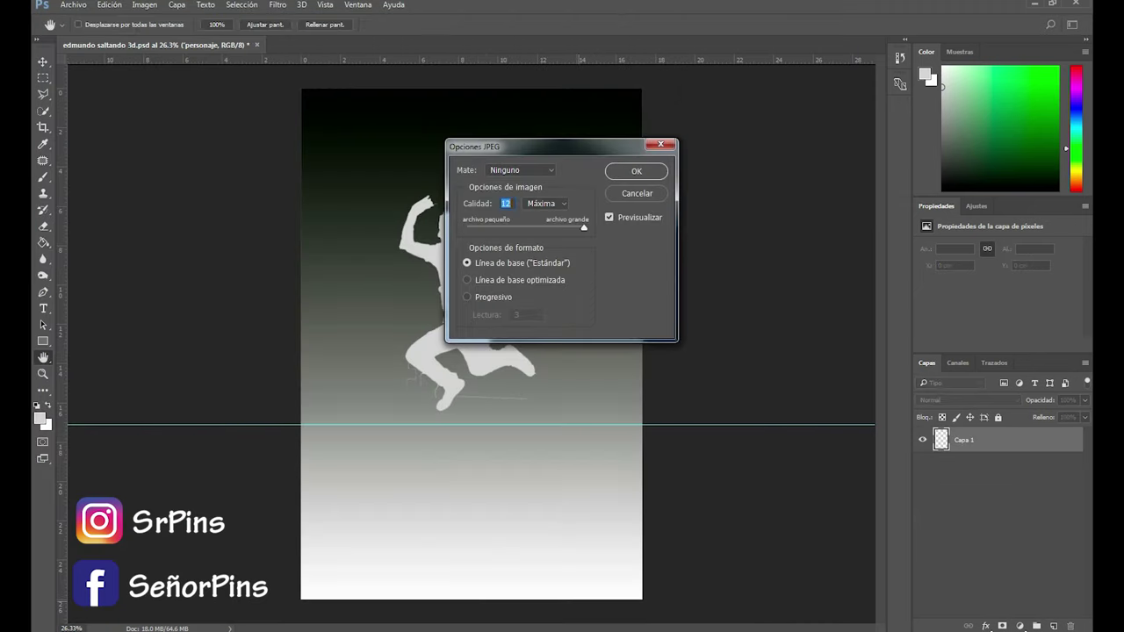
click(637, 172)
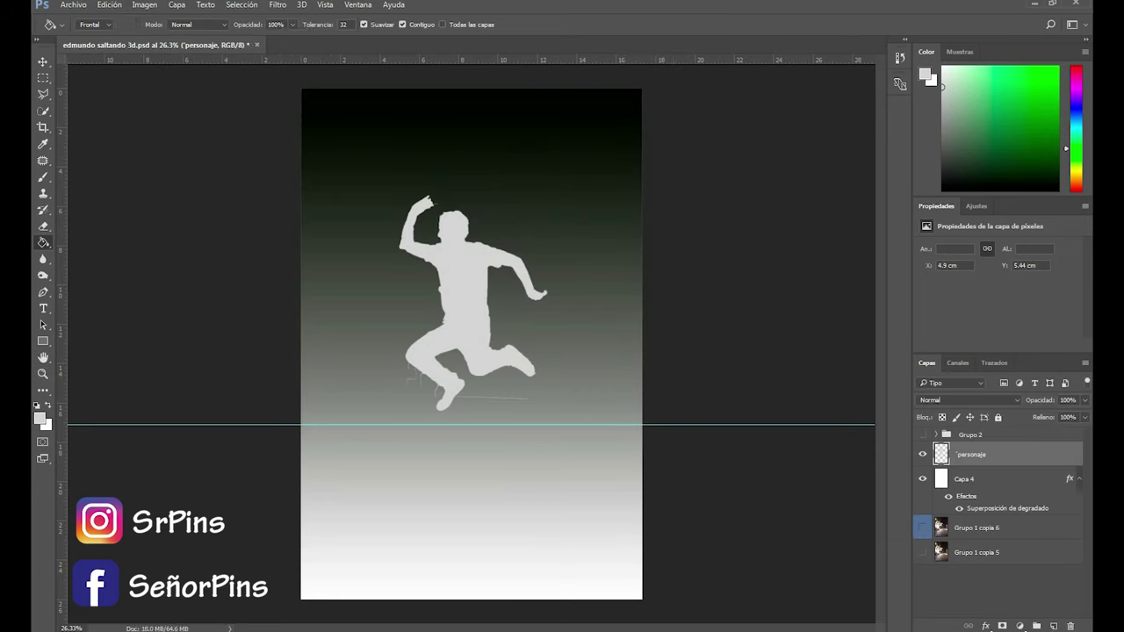
Hide the gradient and silhouette layers and show the original Grupo 1 copia 6 photo
click(922, 479)
click(922, 454)
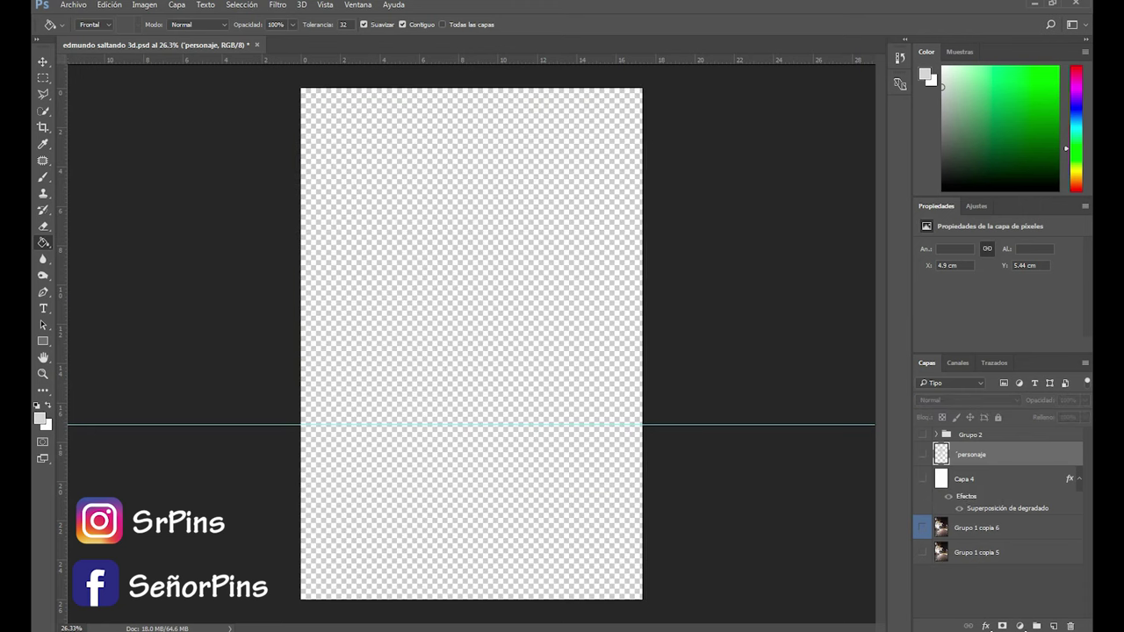
click(976, 528)
click(921, 528)
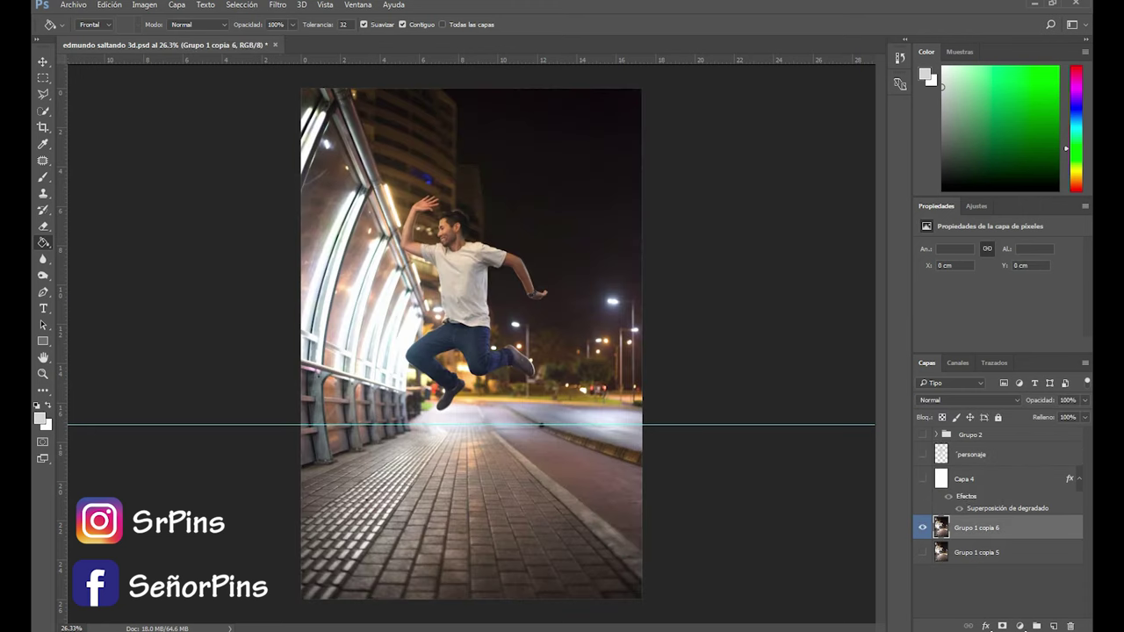
Confirm Image Size with Anchura 2048 px
click(242, 4)
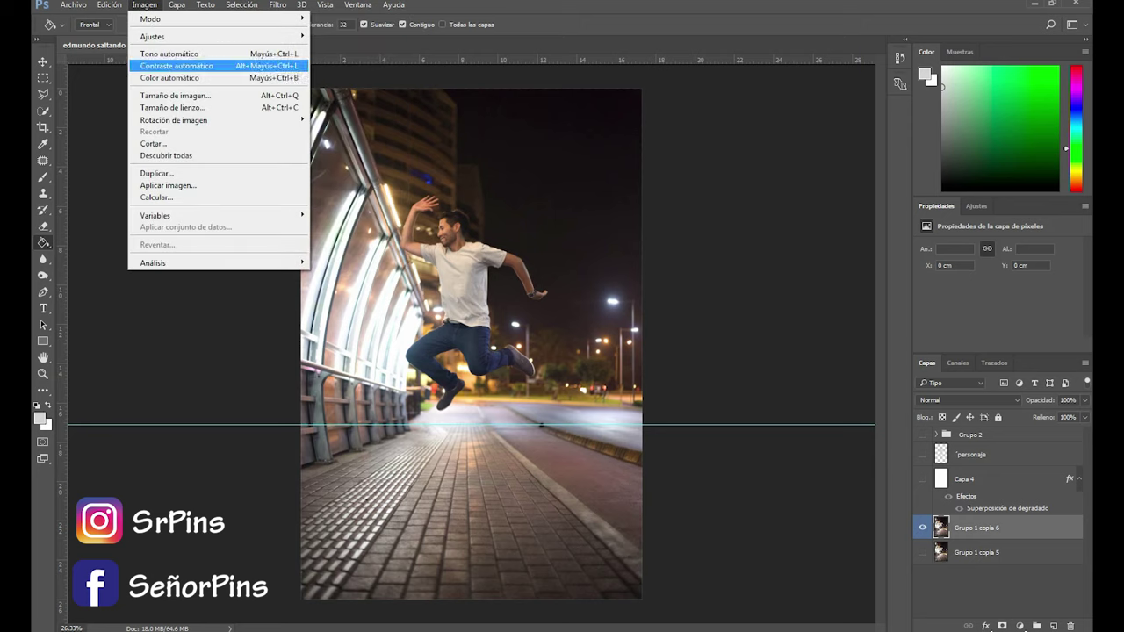
click(176, 95)
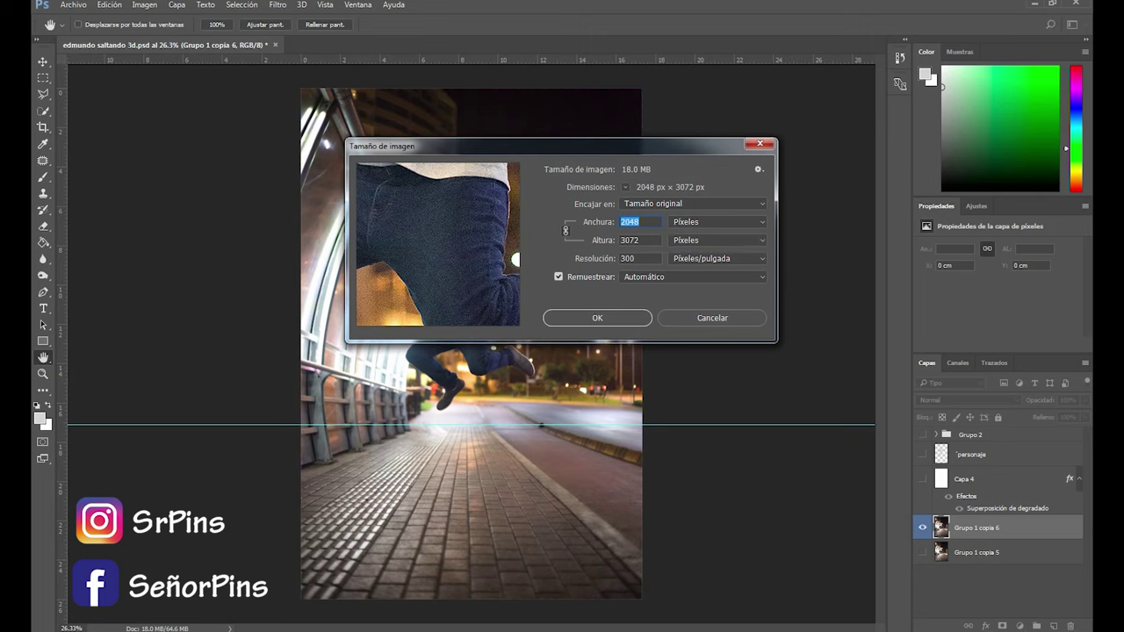
text(2048)
key(Return)
Start Guardar como on the Escritorio with JPEG as the file type
key(g)
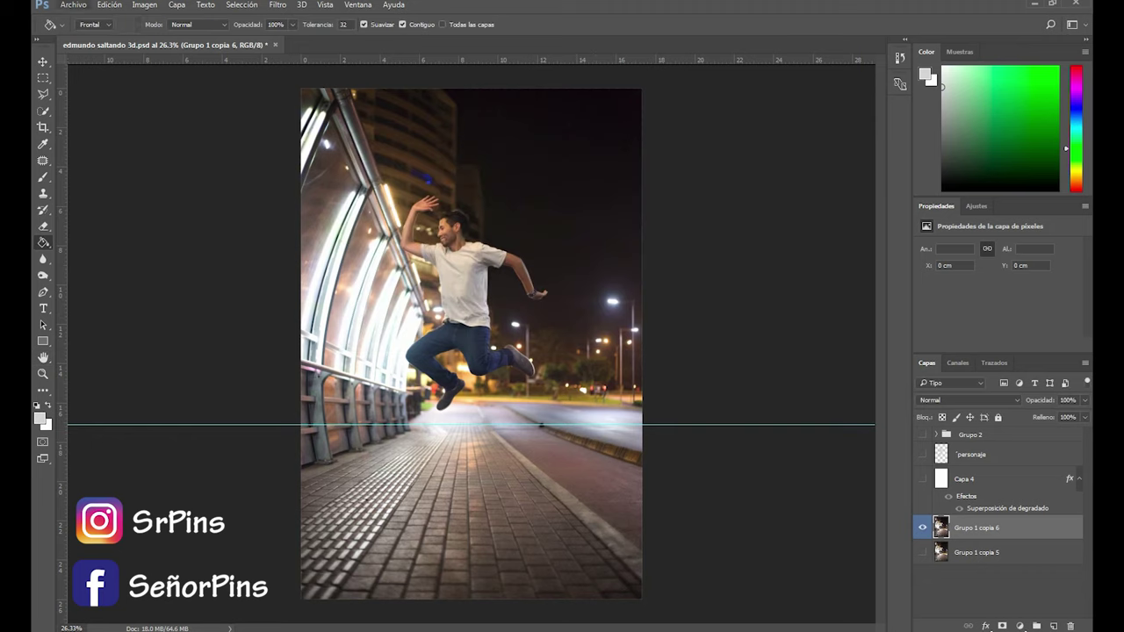
click(73, 5)
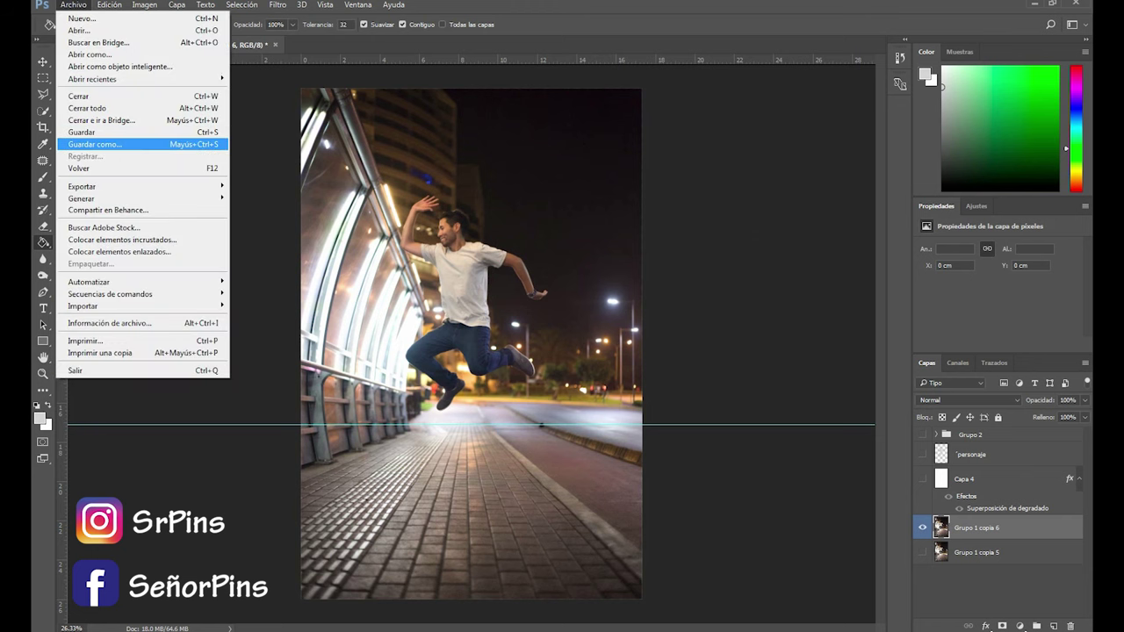
click(97, 144)
click(83, 95)
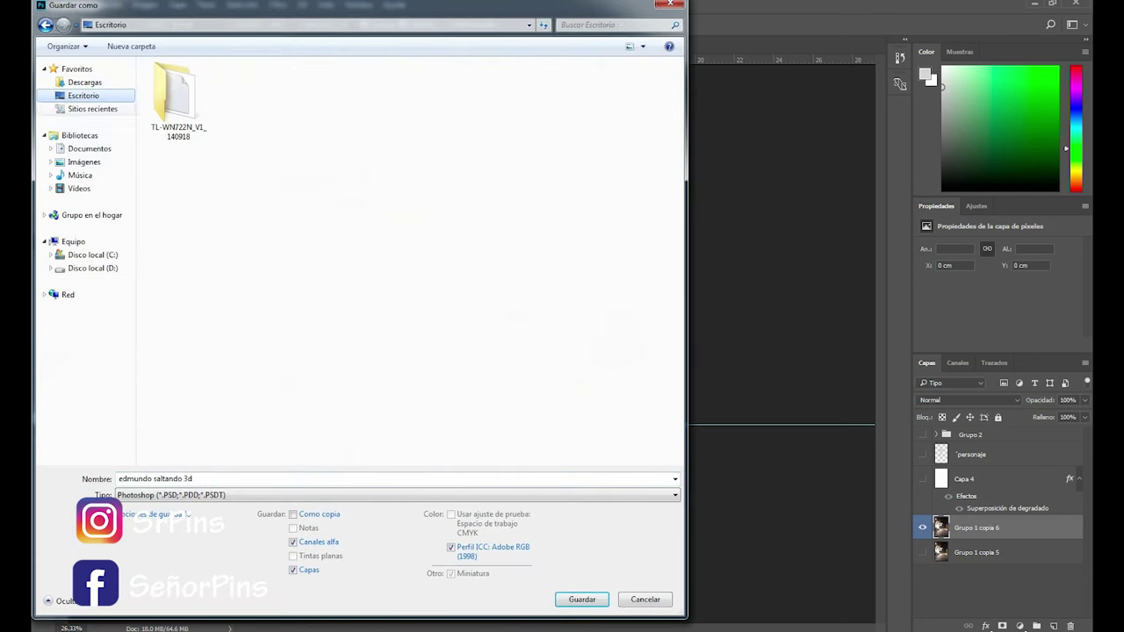
click(395, 494)
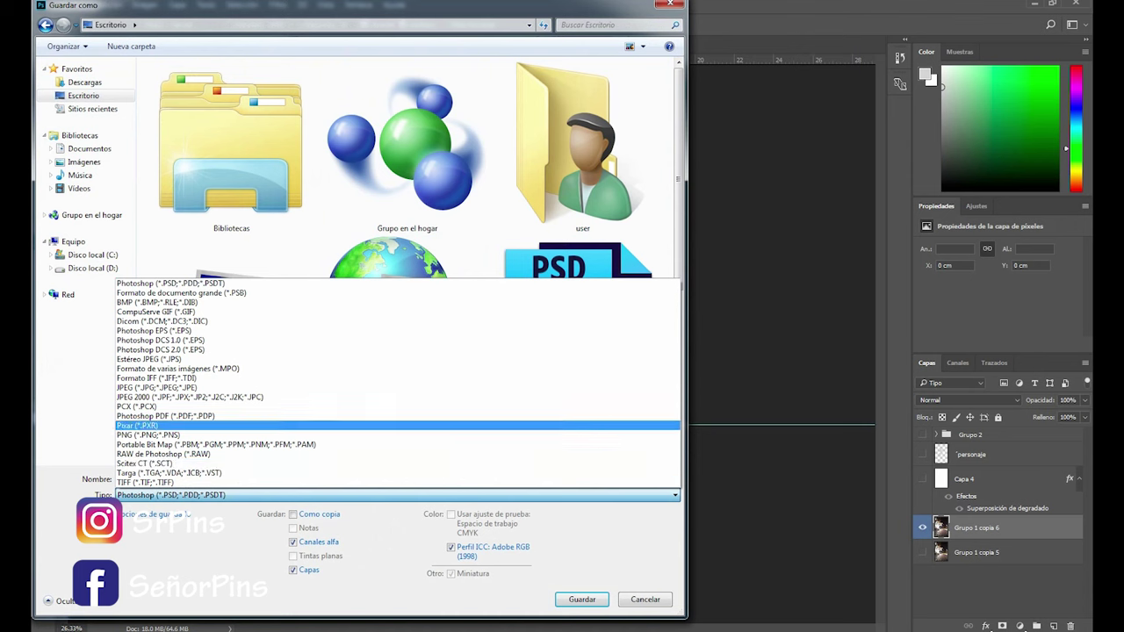
click(158, 387)
Name the file edmundo and save the JPEG
scroll(554, 180, down, 5)
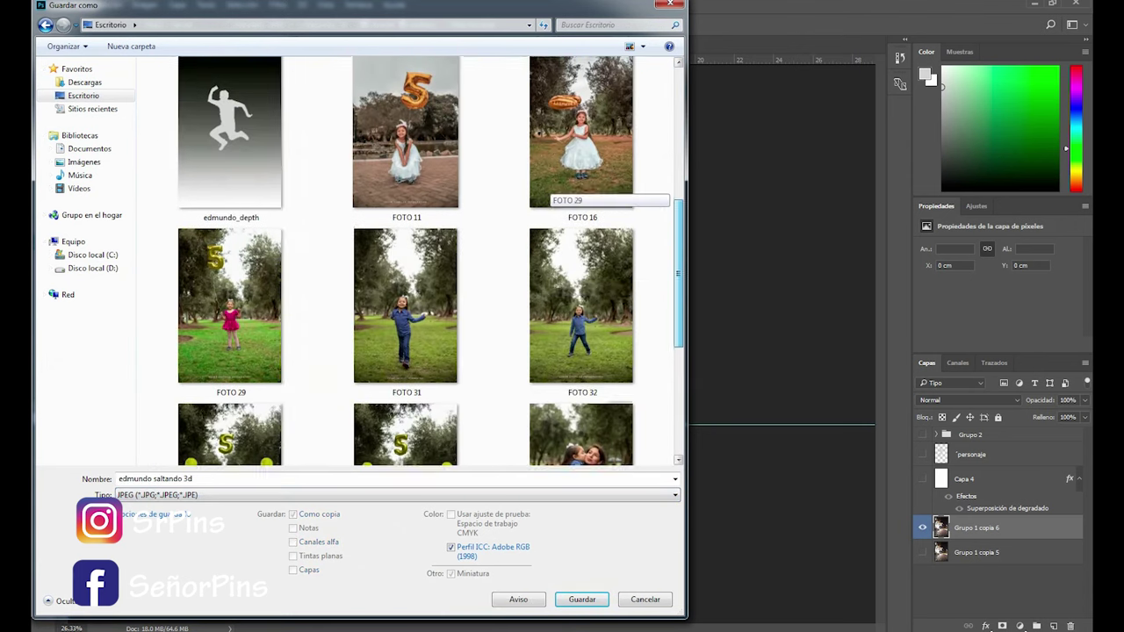
scroll(553, 180, down, 5)
scroll(562, 202, up, 8)
scroll(562, 202, up, 2)
click(230, 229)
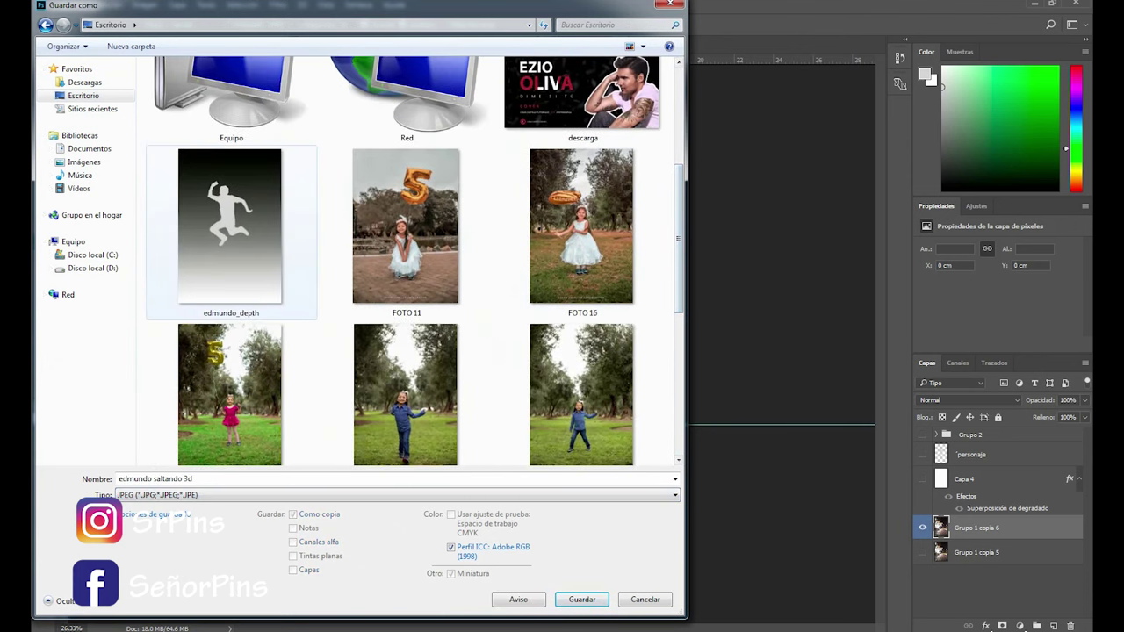
key(Tab)
key(End)
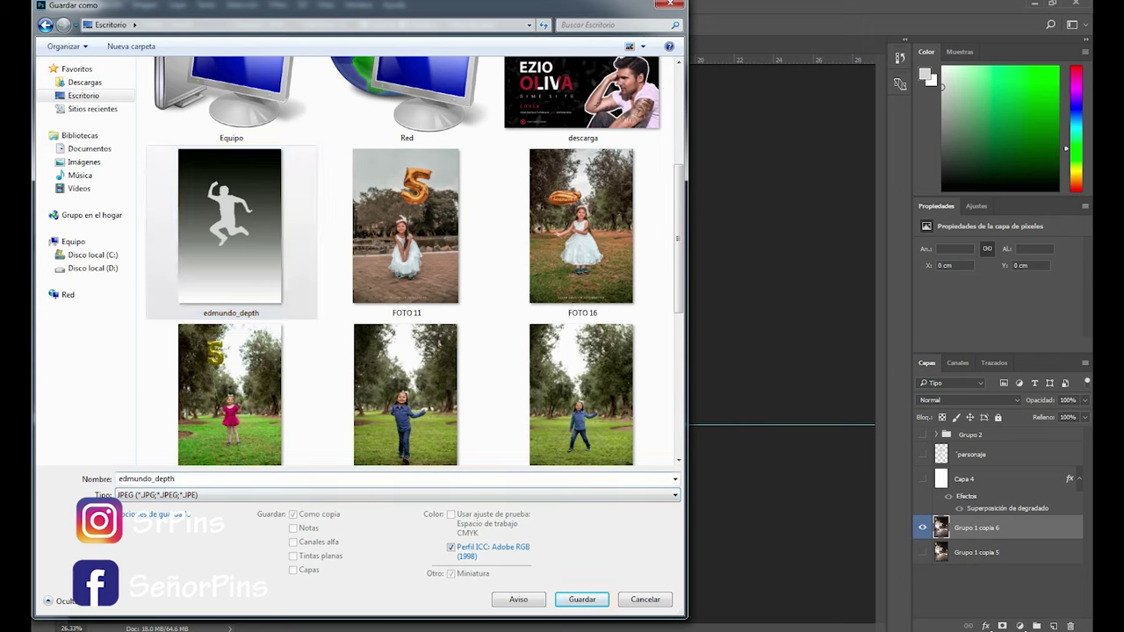
key(BackSpace)
key(BackSpace)
key(BackSpace)
key(BackSpace)
key(BackSpace)
key(BackSpace)
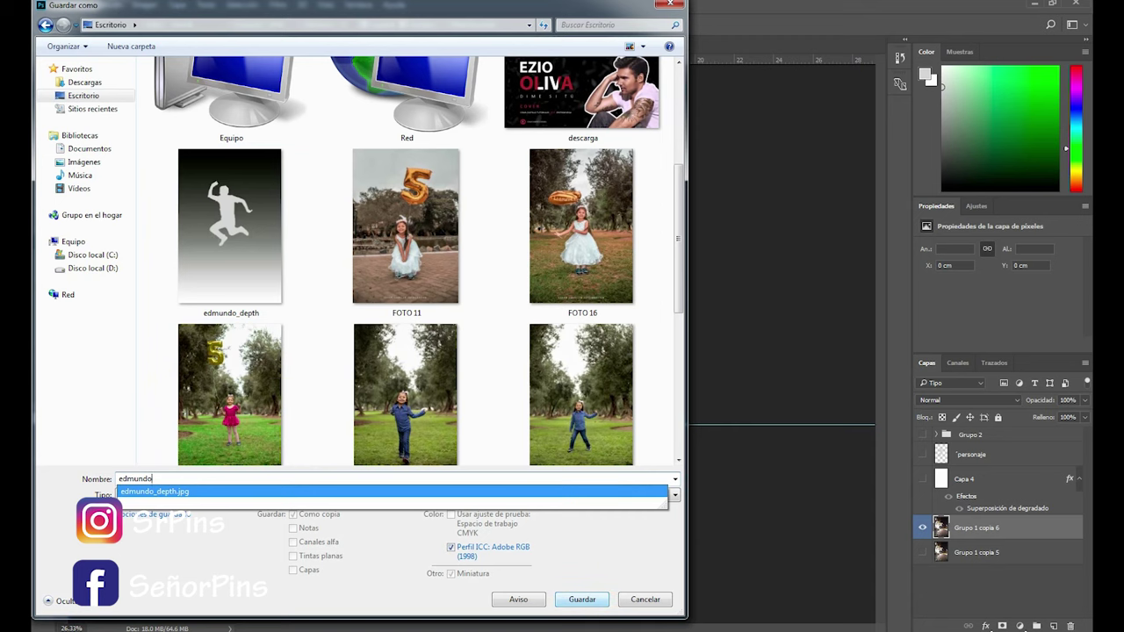
key(Return)
key(Return)
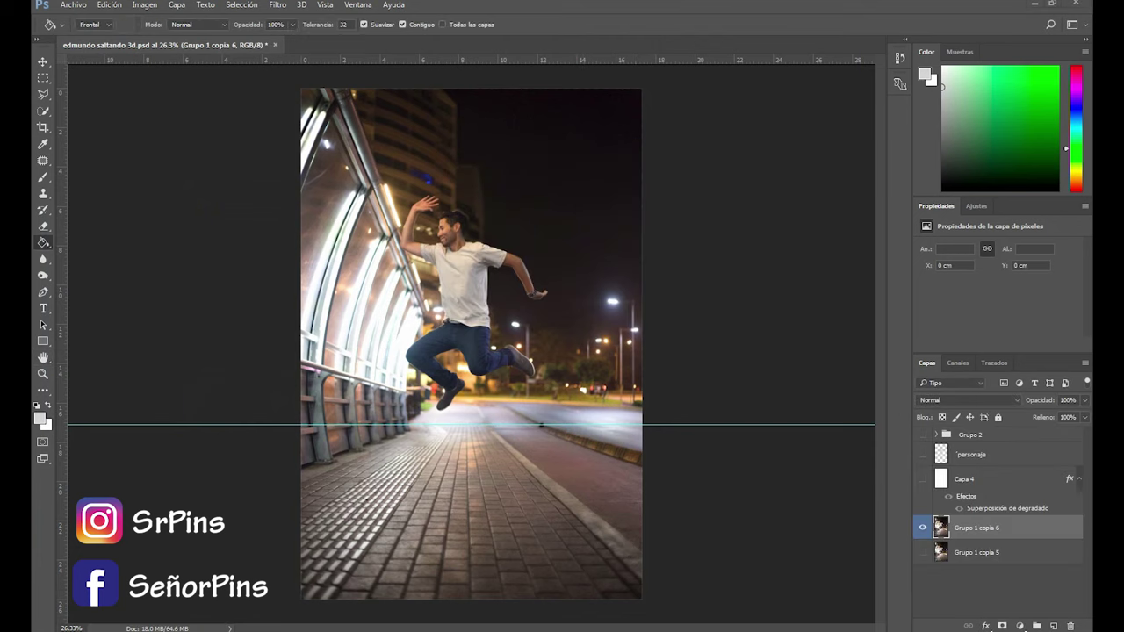
Bring up Chrome on the Señor Pins Facebook page and expand Ver más below the post box
click(249, 580)
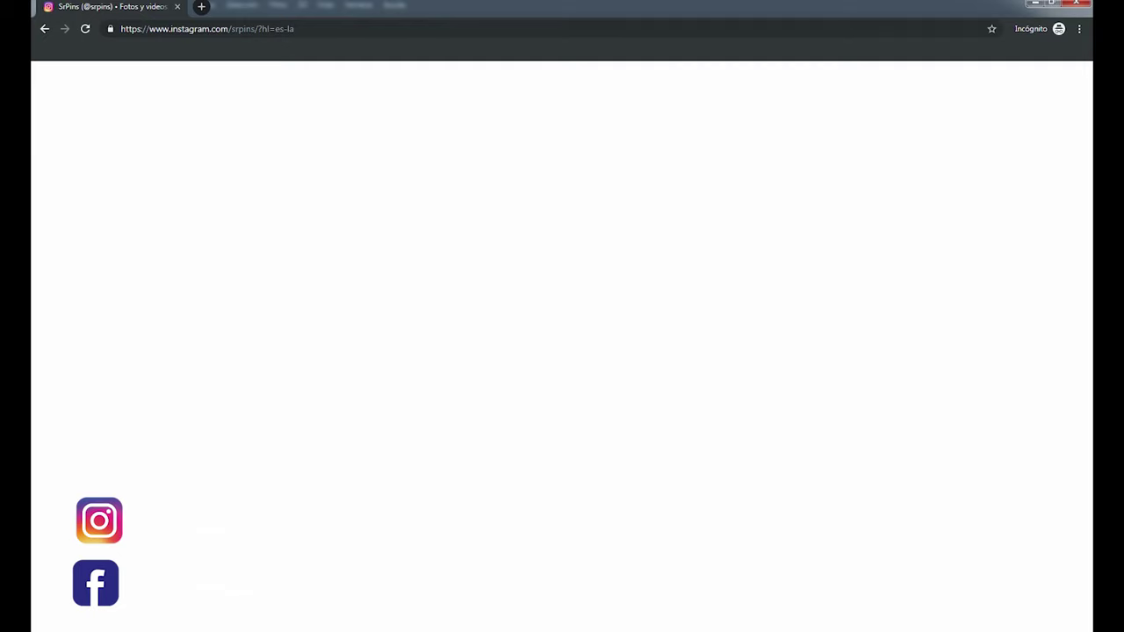
click(1035, 4)
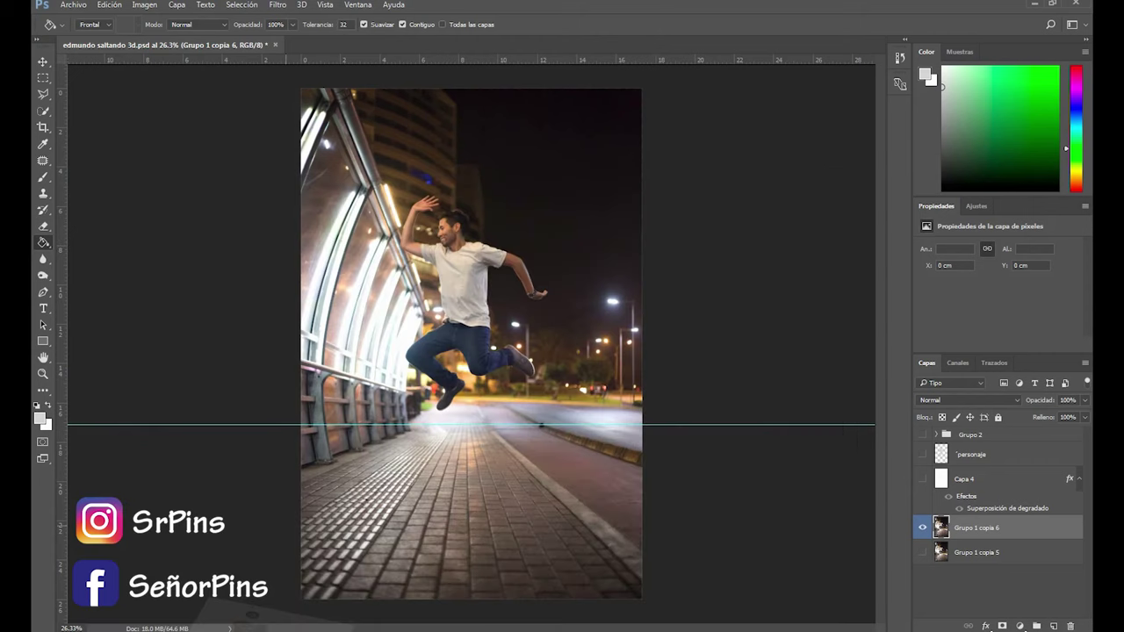
click(113, 578)
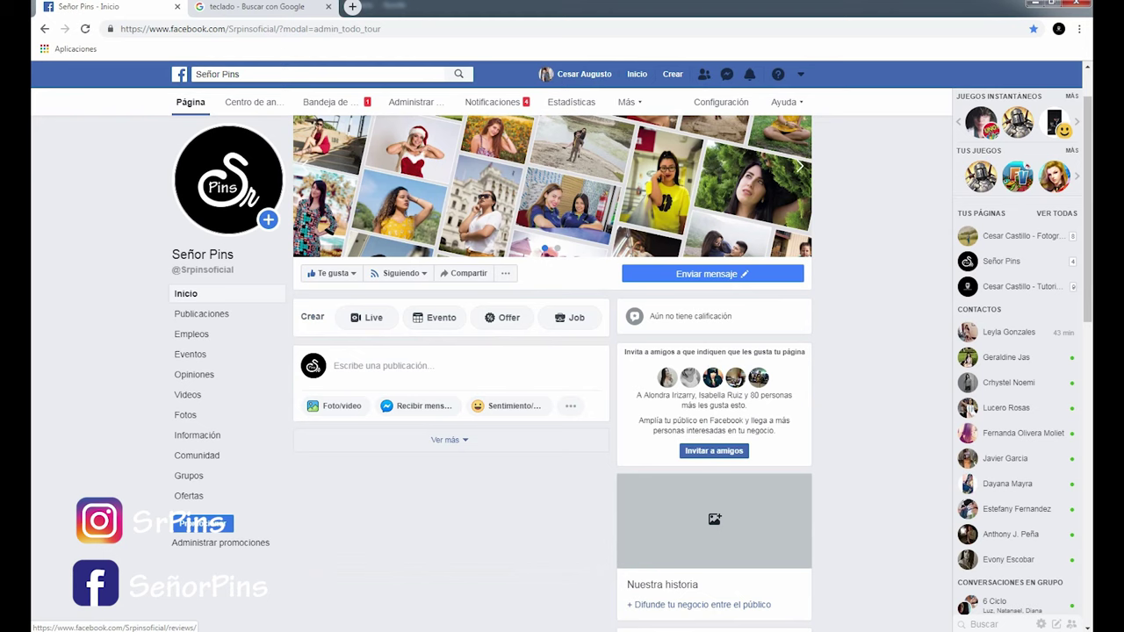
click(447, 440)
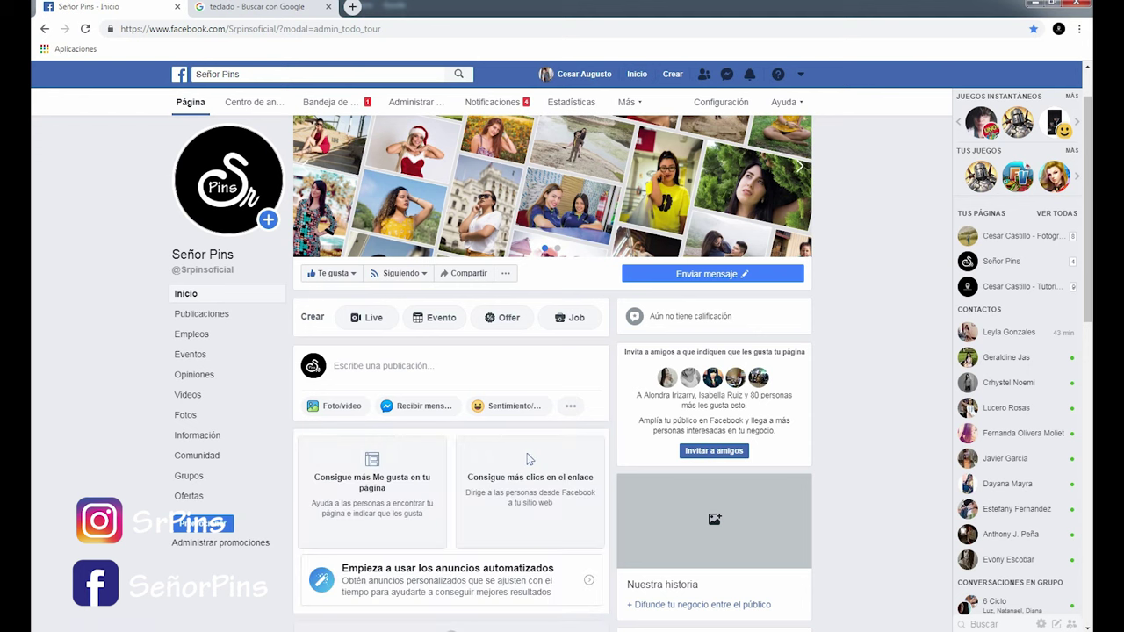
scroll(528, 458, down, 2)
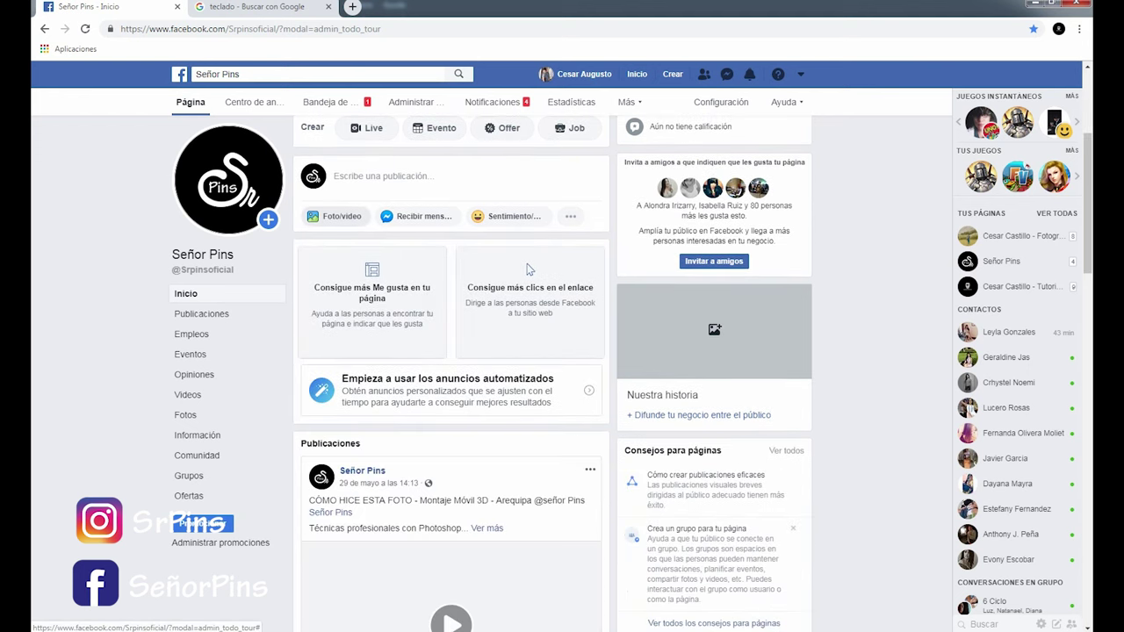
scroll(529, 395, up, 2)
scroll(527, 395, up, 3)
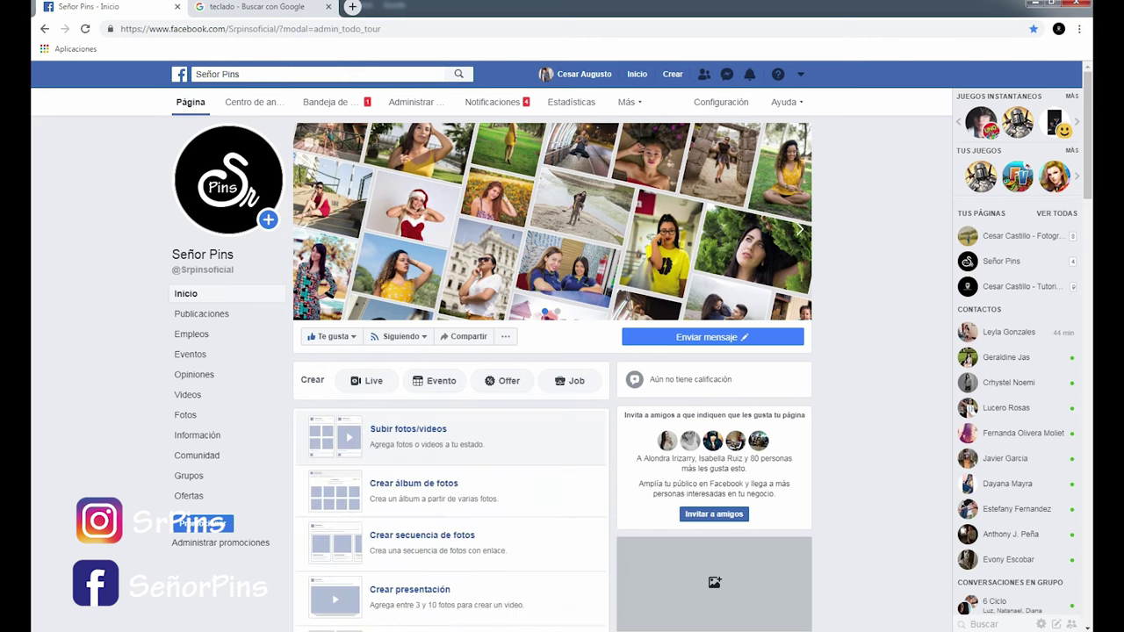
Upload edmundo_depth and edmundo together via Subir fotos/videos to build the 3D photo
click(351, 444)
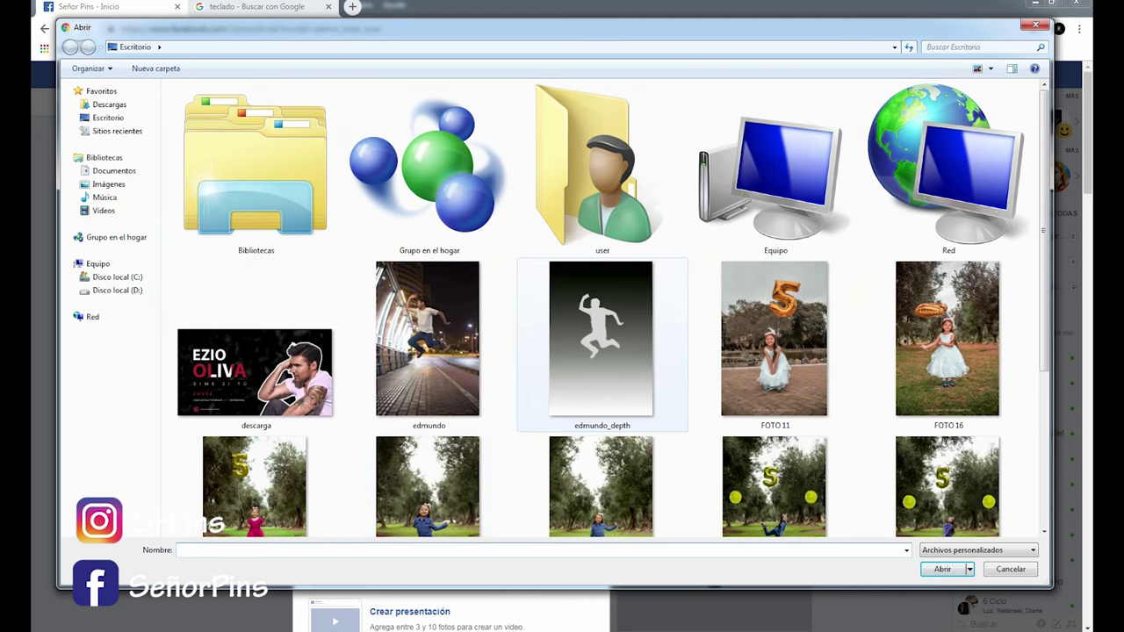
click(601, 343)
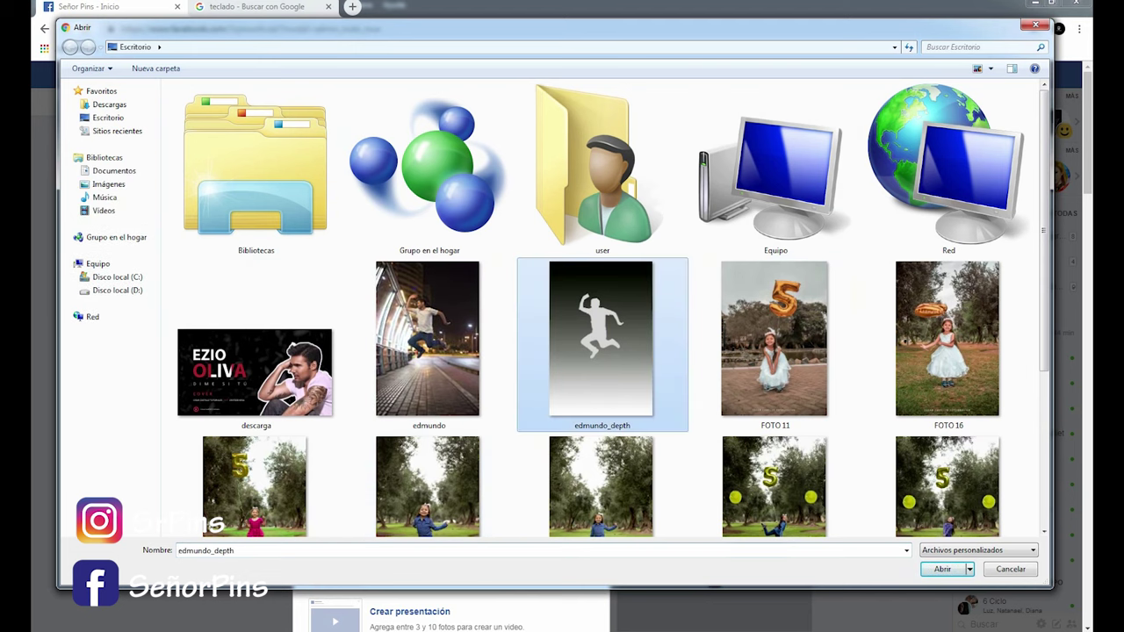
ctrl+click(428, 342)
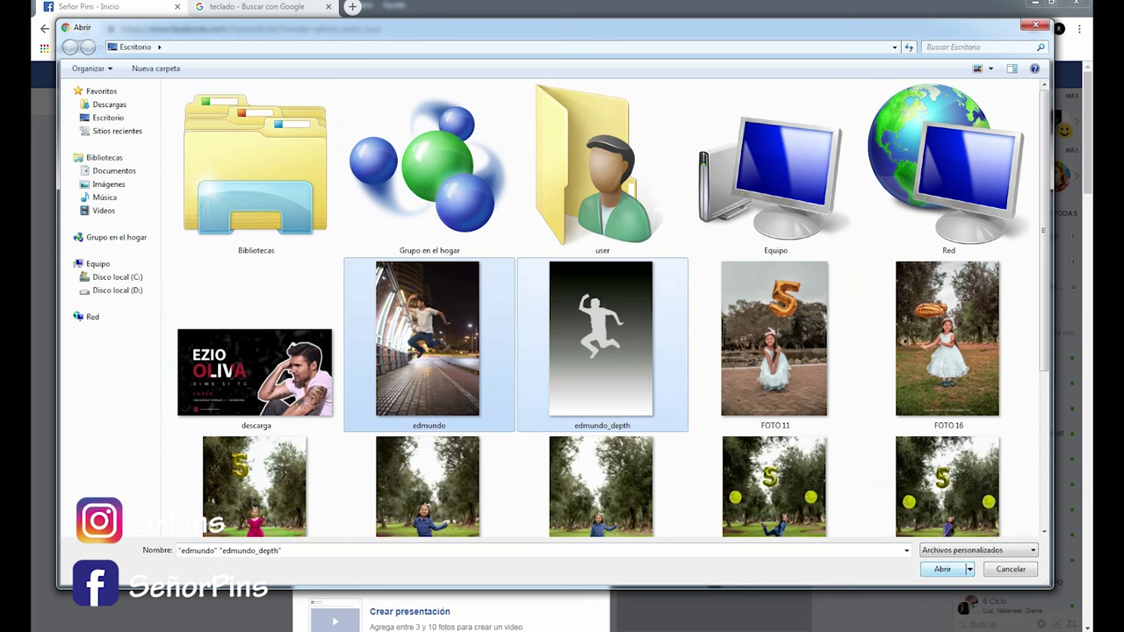
key(Return)
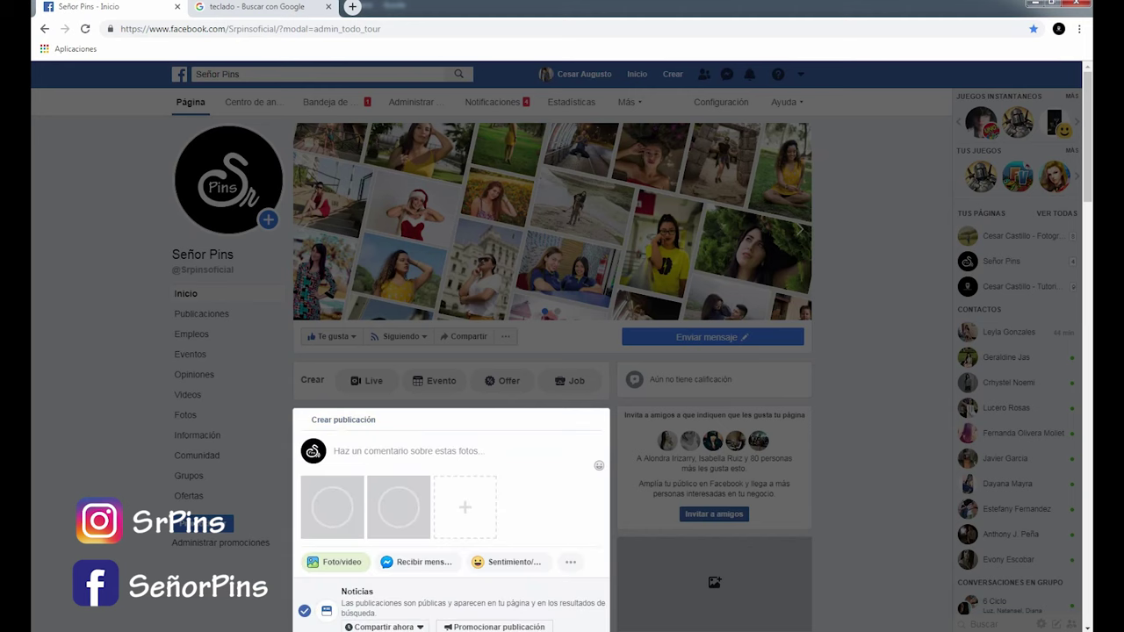
scroll(528, 439, down, 3)
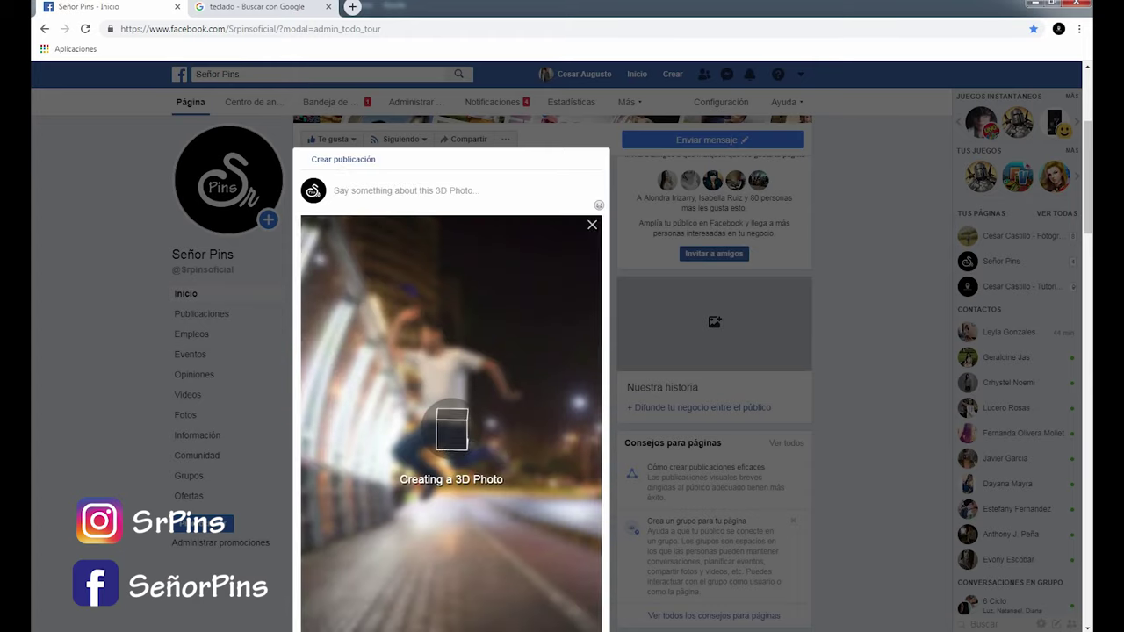
scroll(451, 387, down, 1)
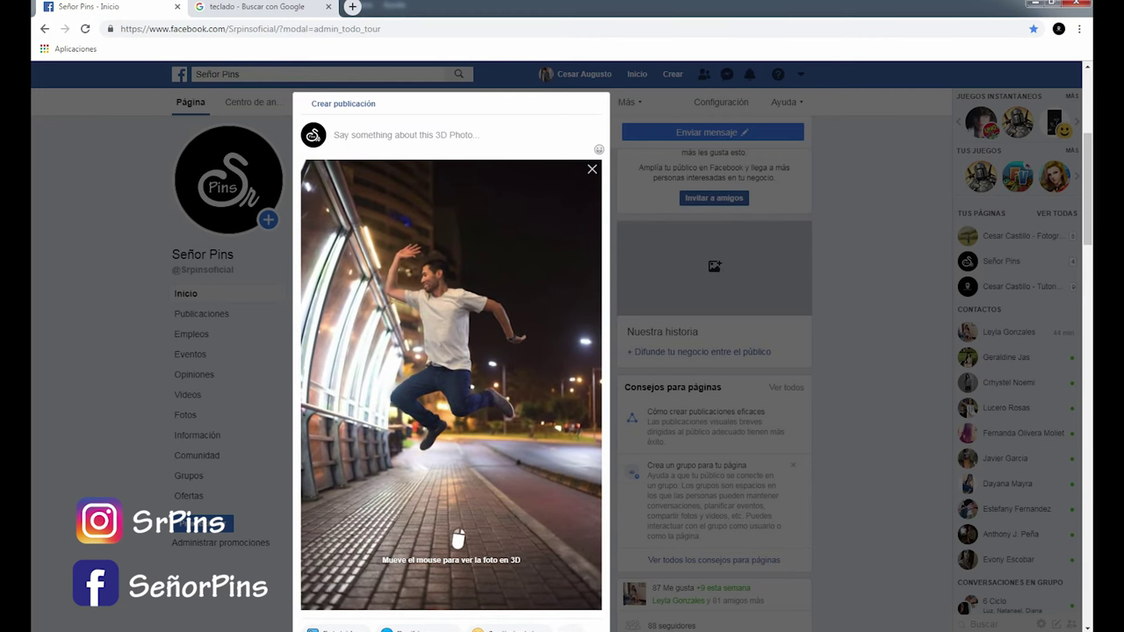
scroll(451, 351, down, 2)
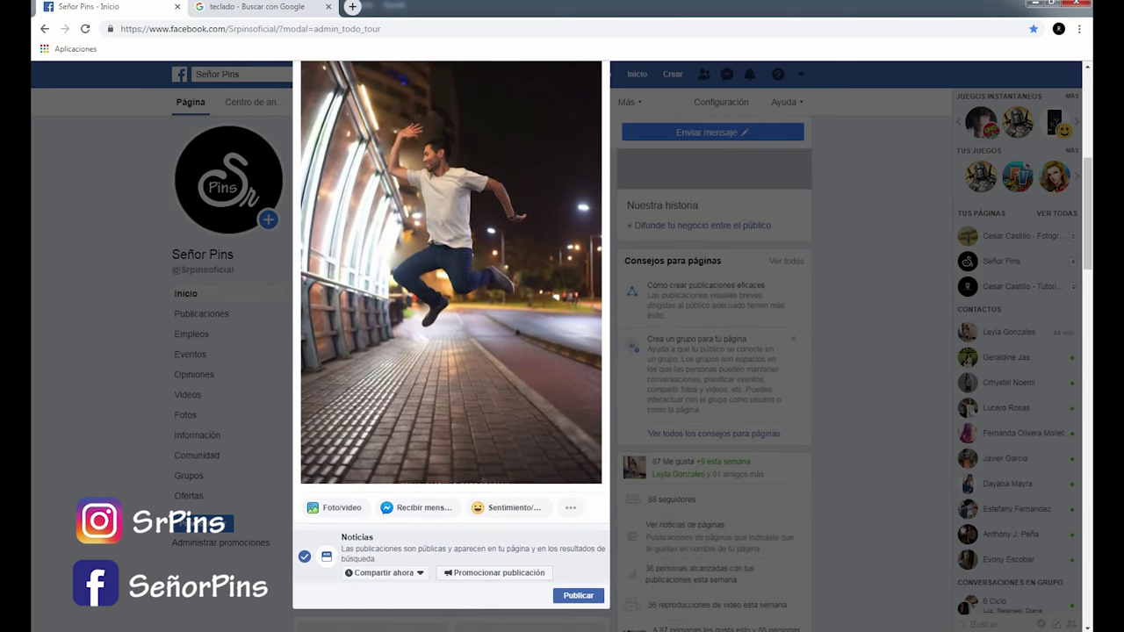
Publish the jumping-man 3D photo post and check it in the Señor Pins page feed
click(578, 595)
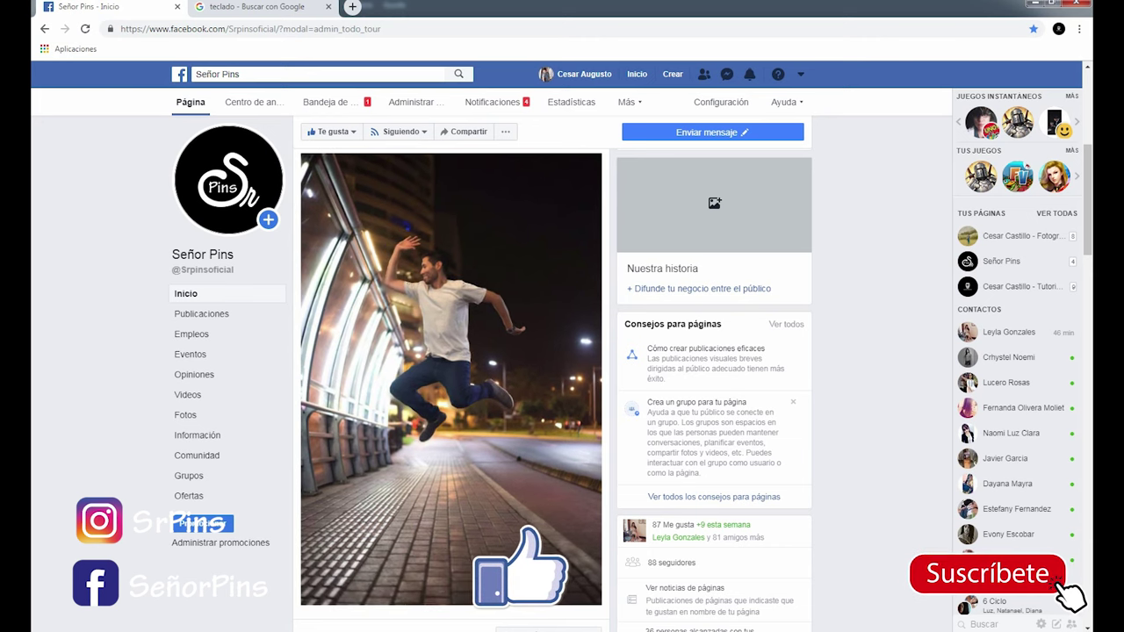
scroll(562, 369, down, 1)
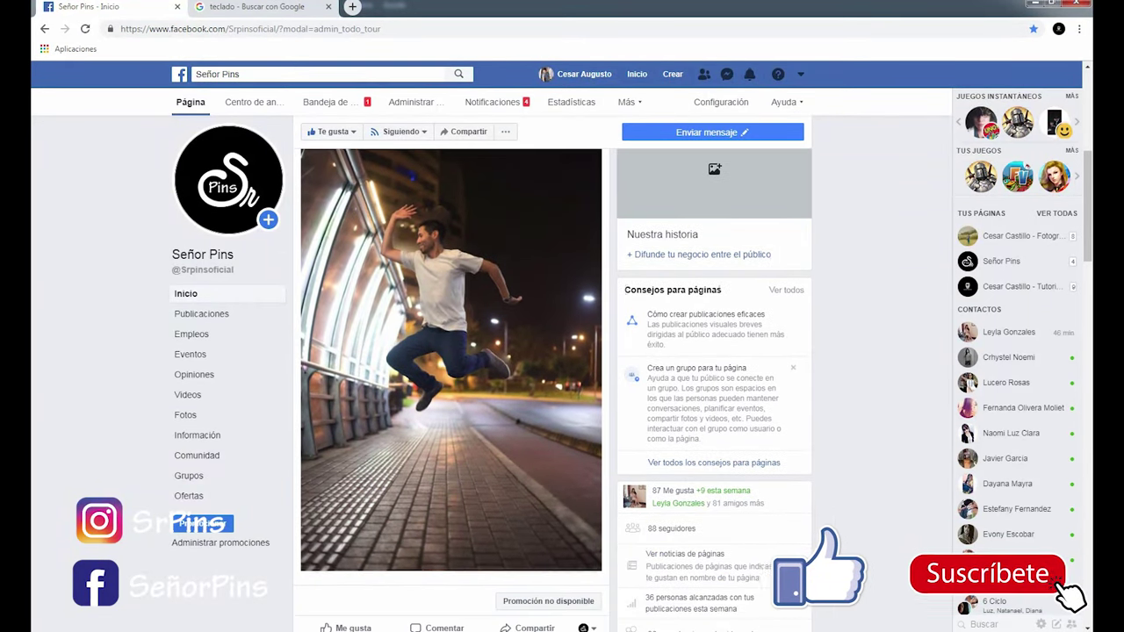